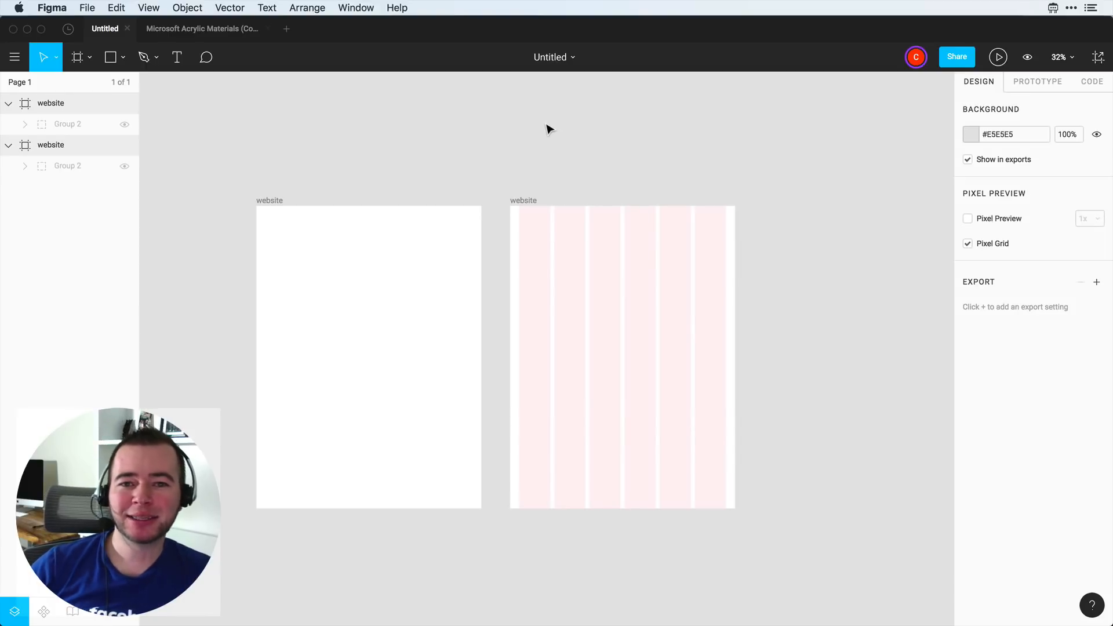
Step: Compare the two website frames' properties and review the column layout grid settings of the gridded frame
click(515, 202)
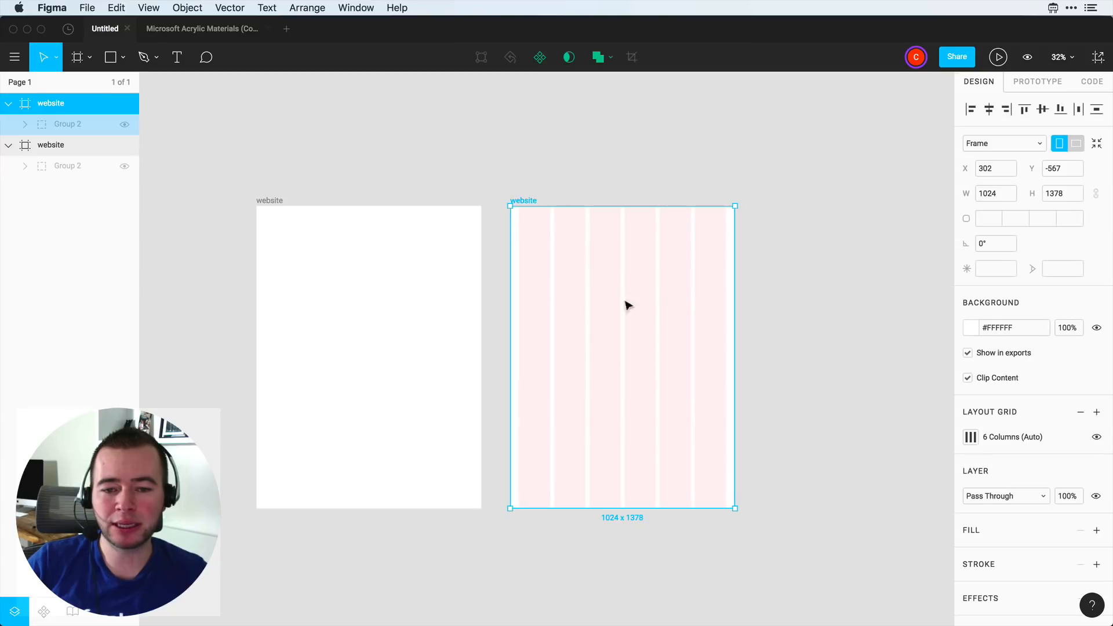
click(538, 182)
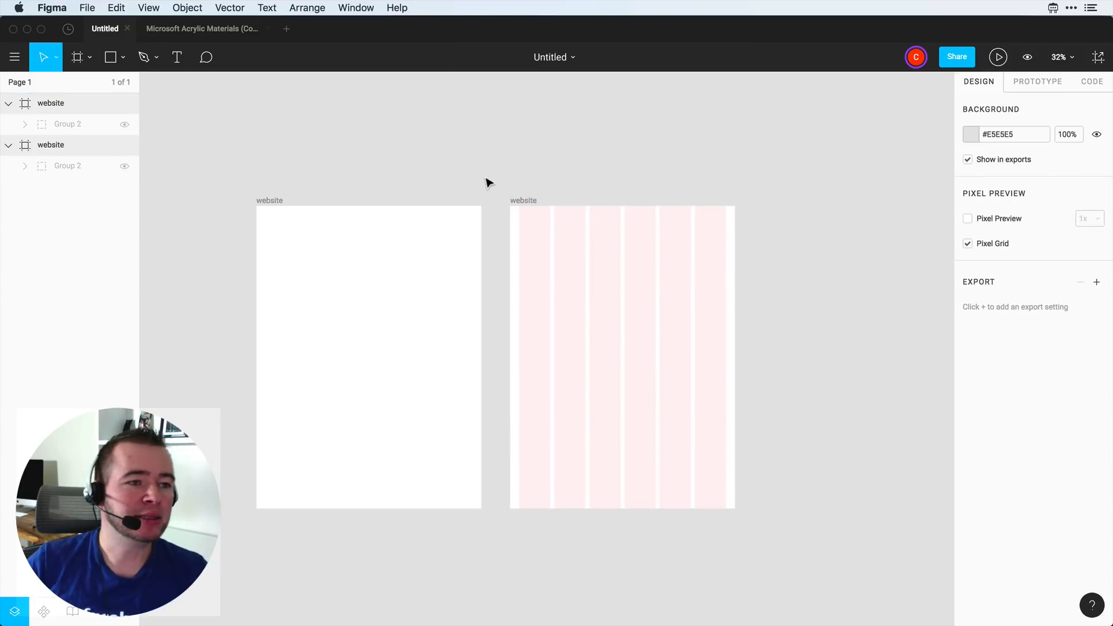
click(273, 203)
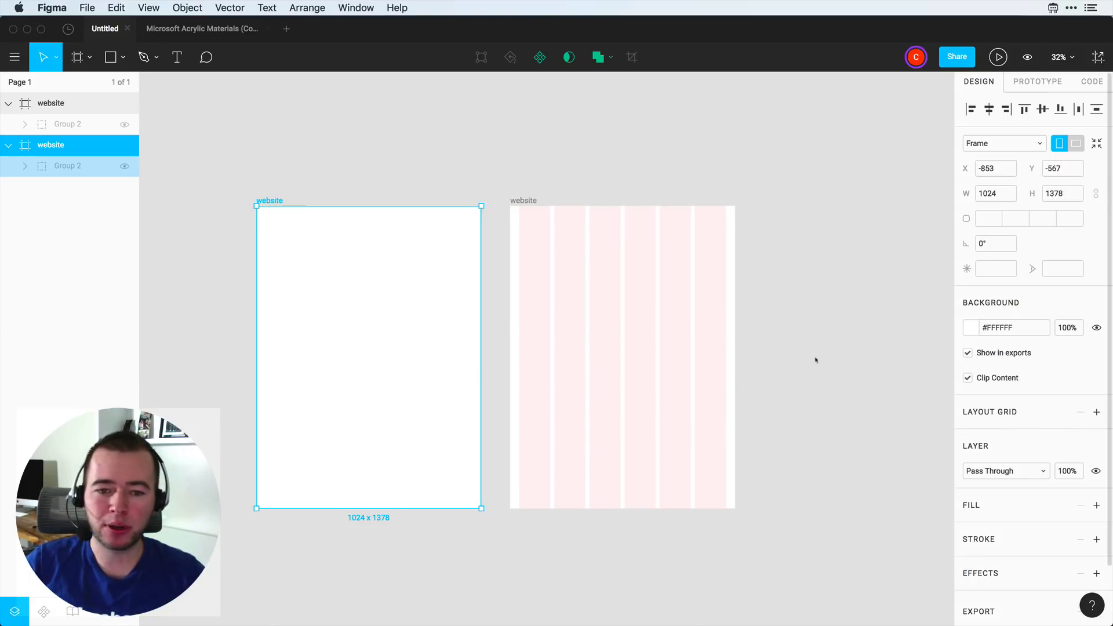
click(524, 208)
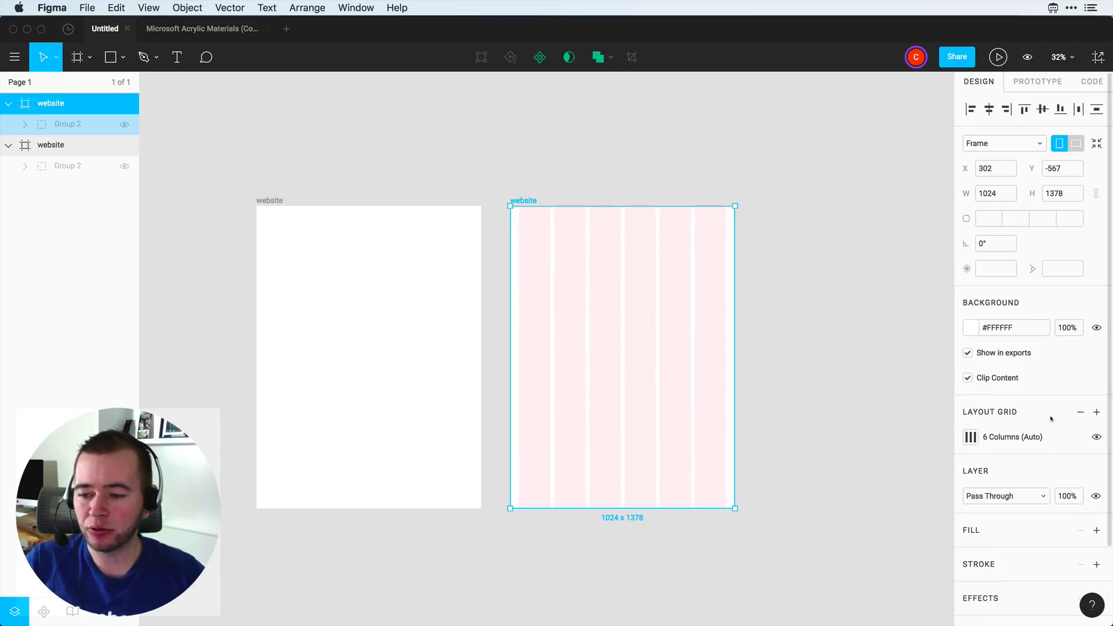
click(969, 437)
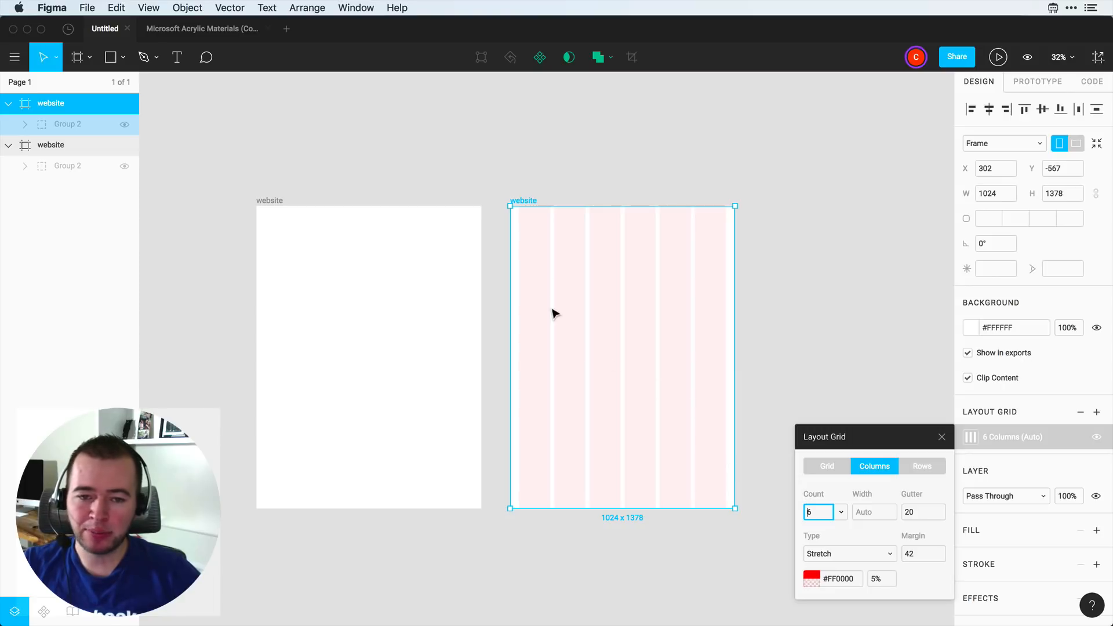
click(536, 191)
Step: Try narrowing the gridded website frame to about 433 px wide, and undo the resize
click(527, 202)
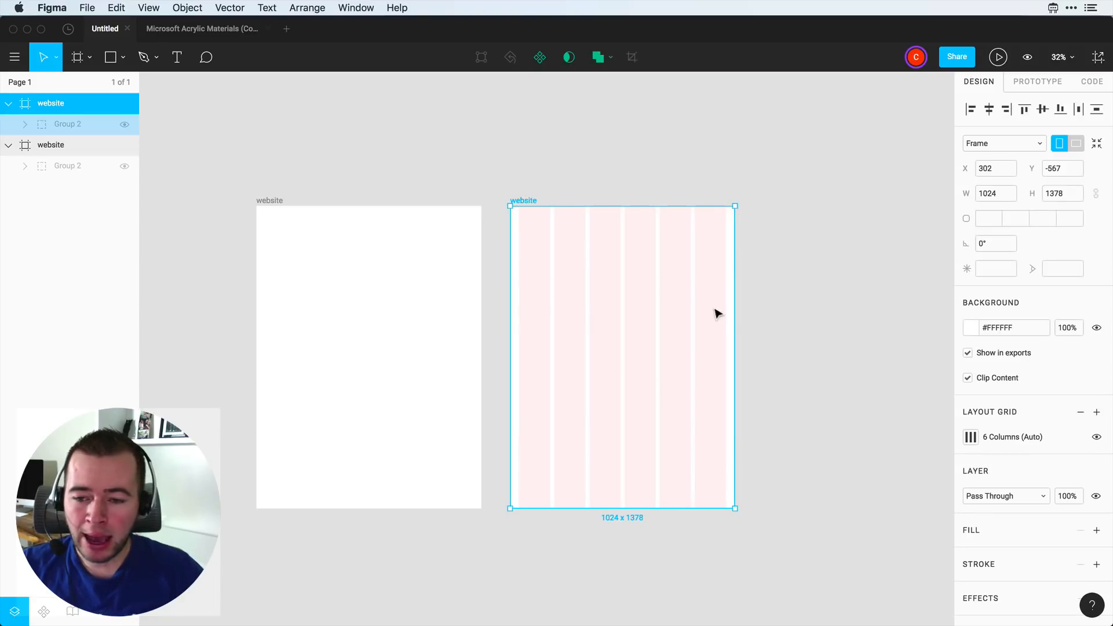
drag(736, 319, 611, 317)
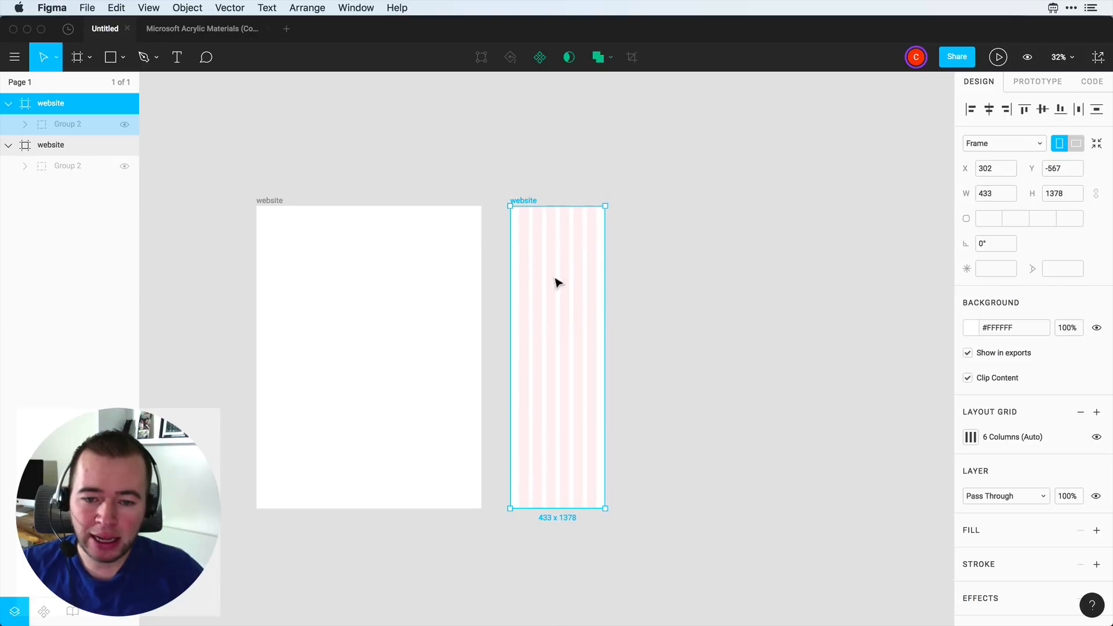
key(alt)
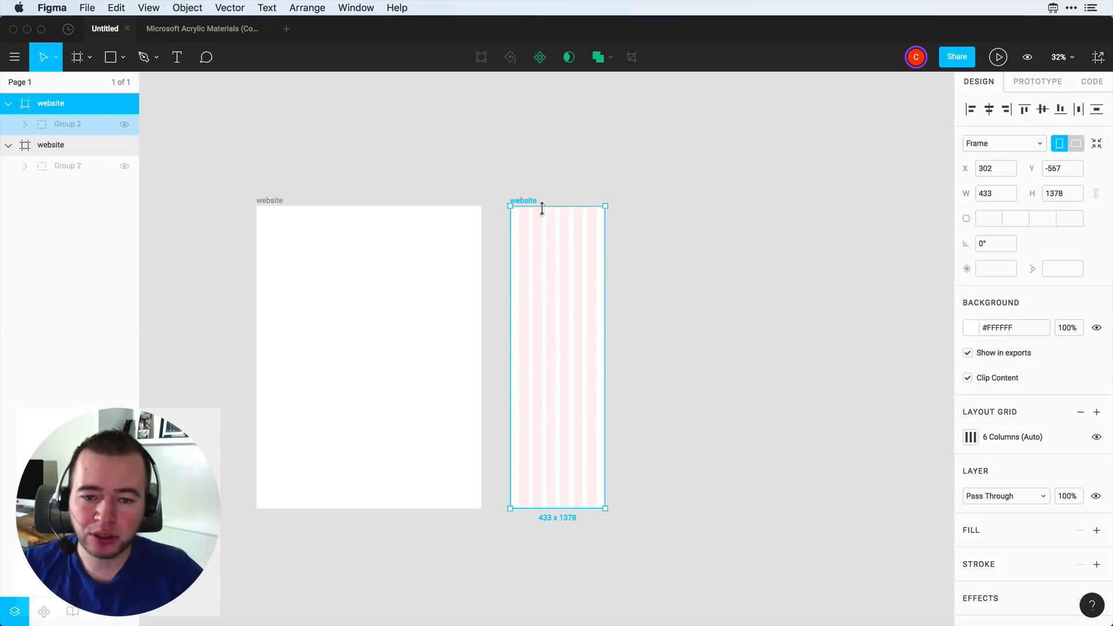
key(super+z)
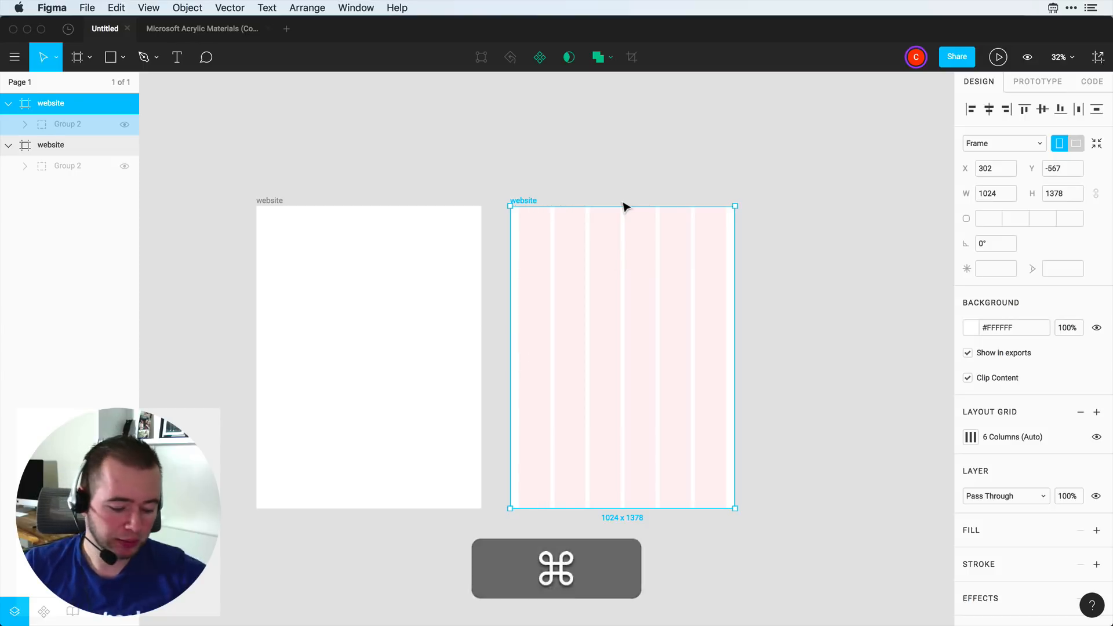
click(605, 179)
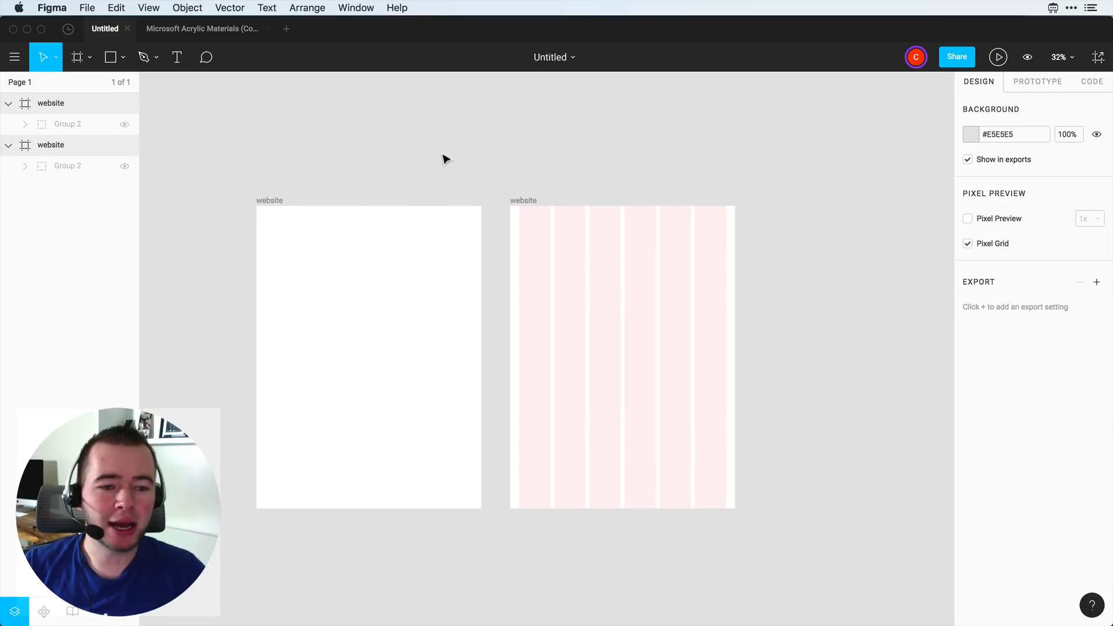
Step: Make the hidden Group 2 content visible in both the plain and the gridded website frames
click(264, 207)
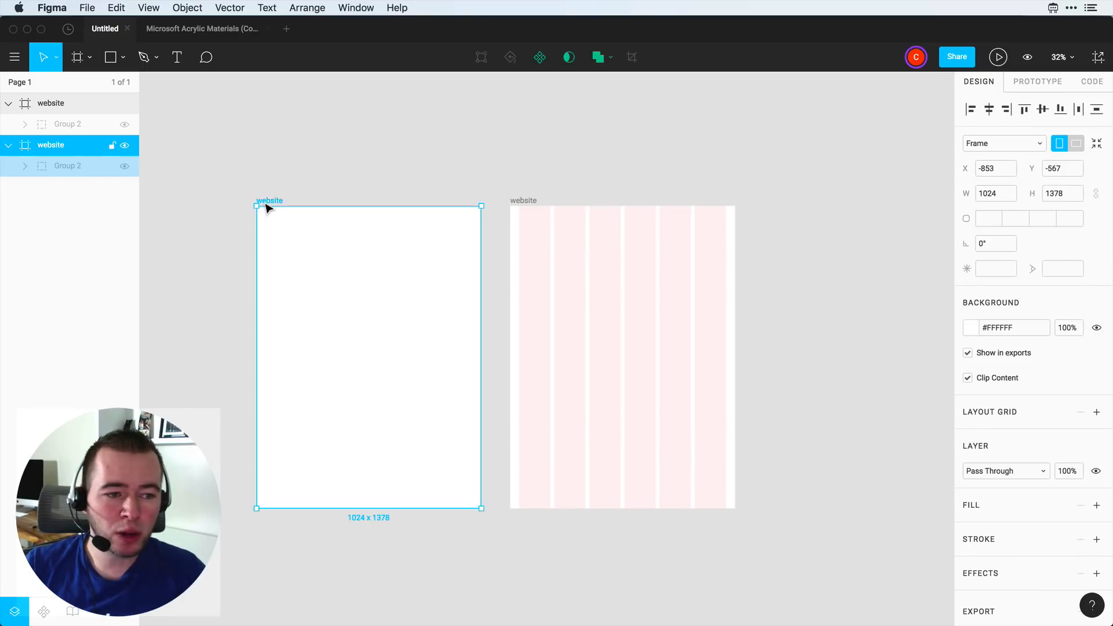
click(125, 166)
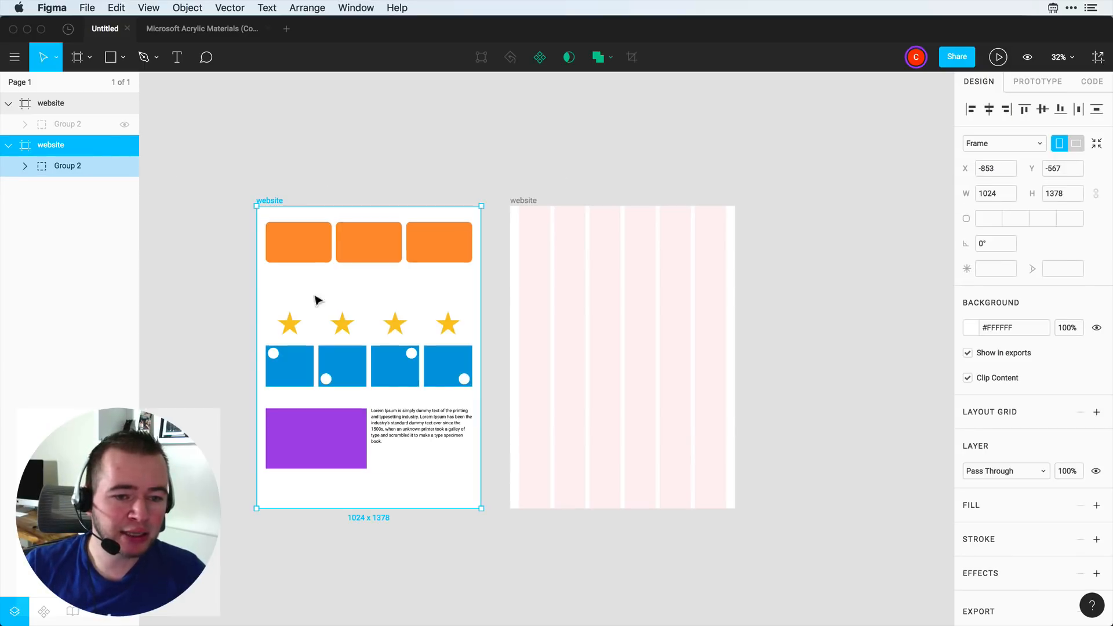
click(540, 210)
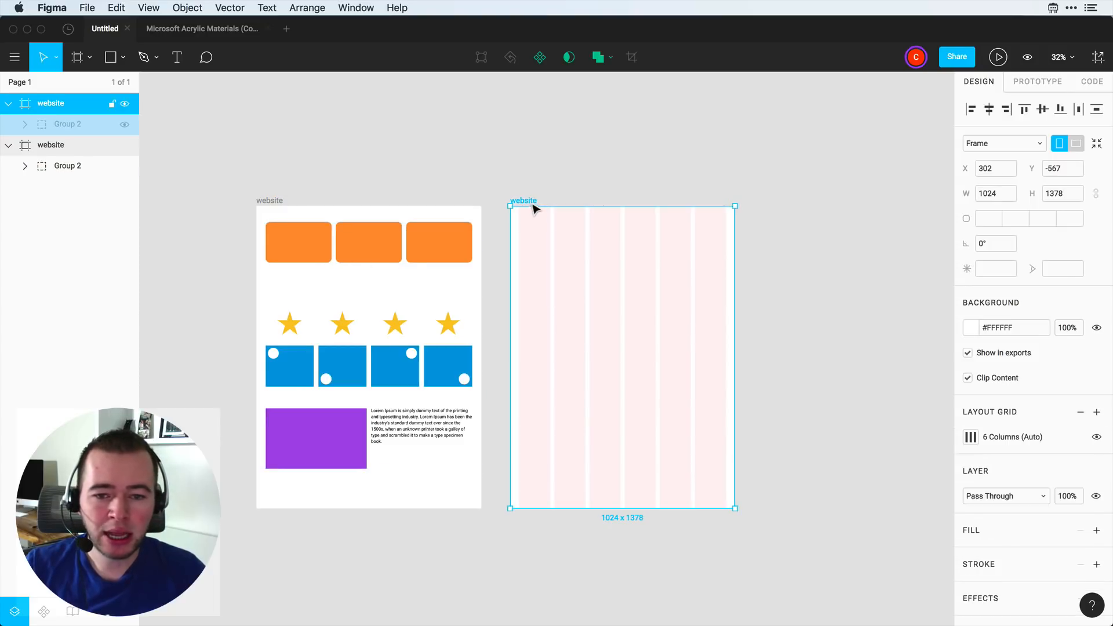
click(124, 124)
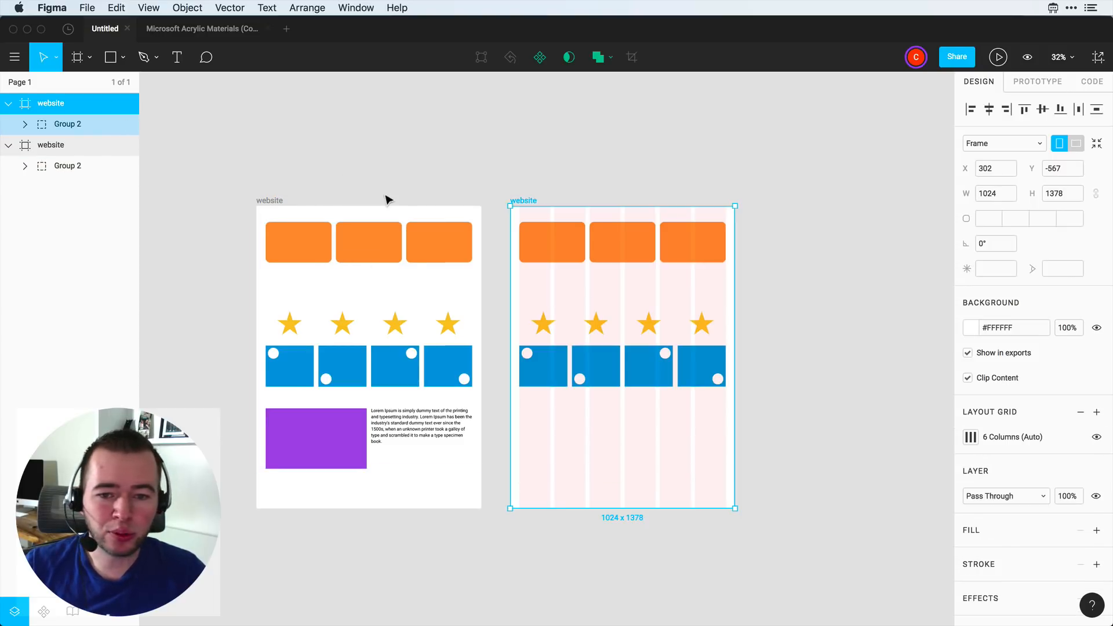
click(520, 168)
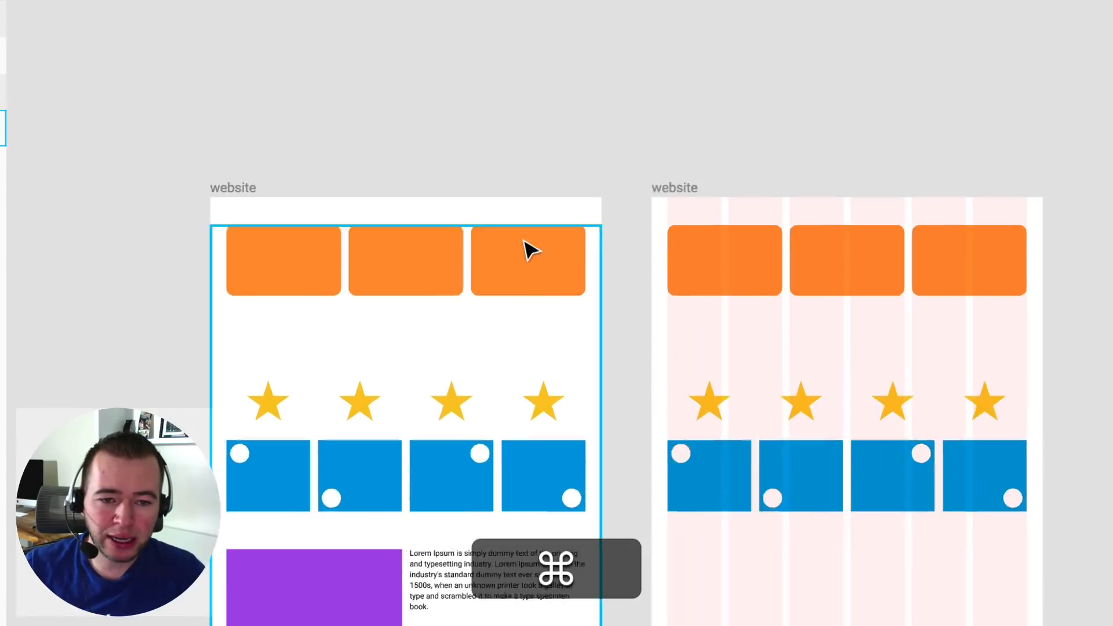
Step: Measure the spacing between neighbouring orange and blue rectangles in both website frames
super+click(435, 238)
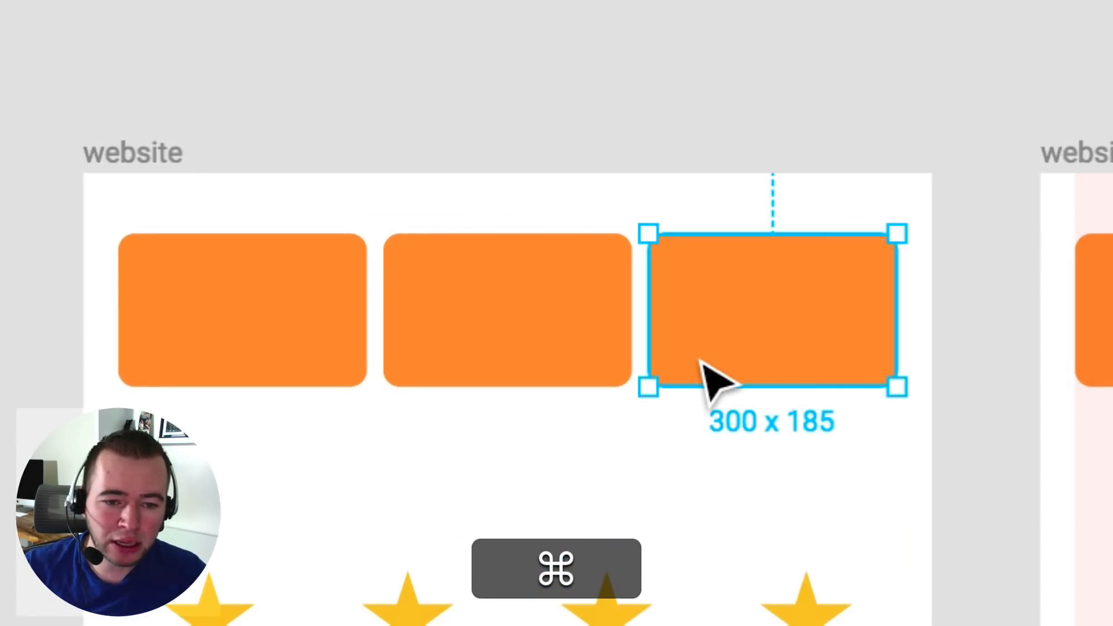
key(alt)
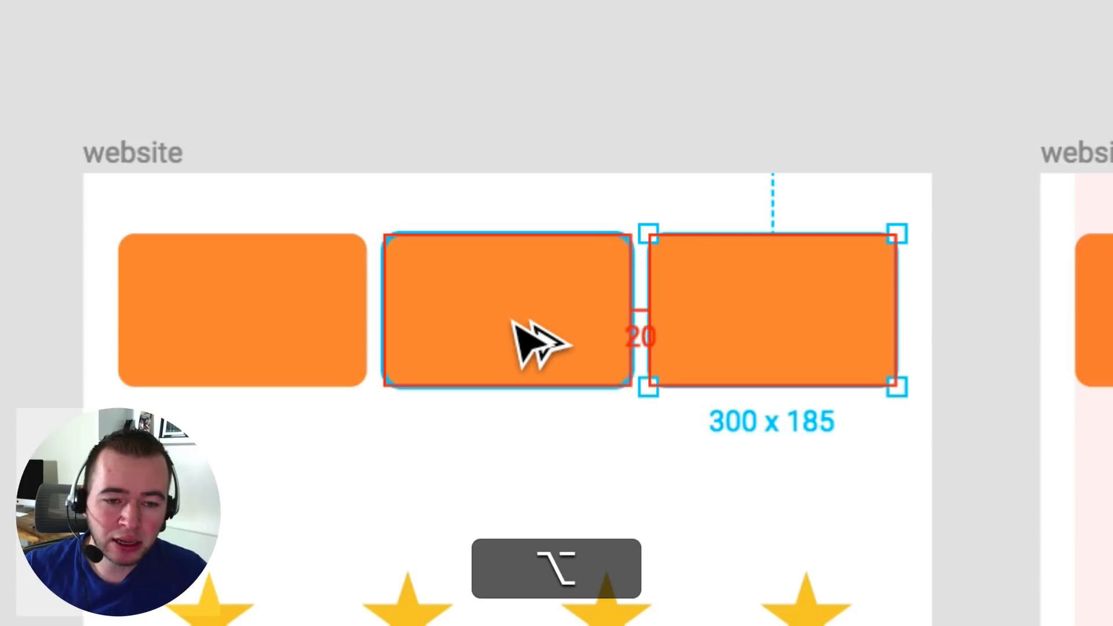
click(522, 336)
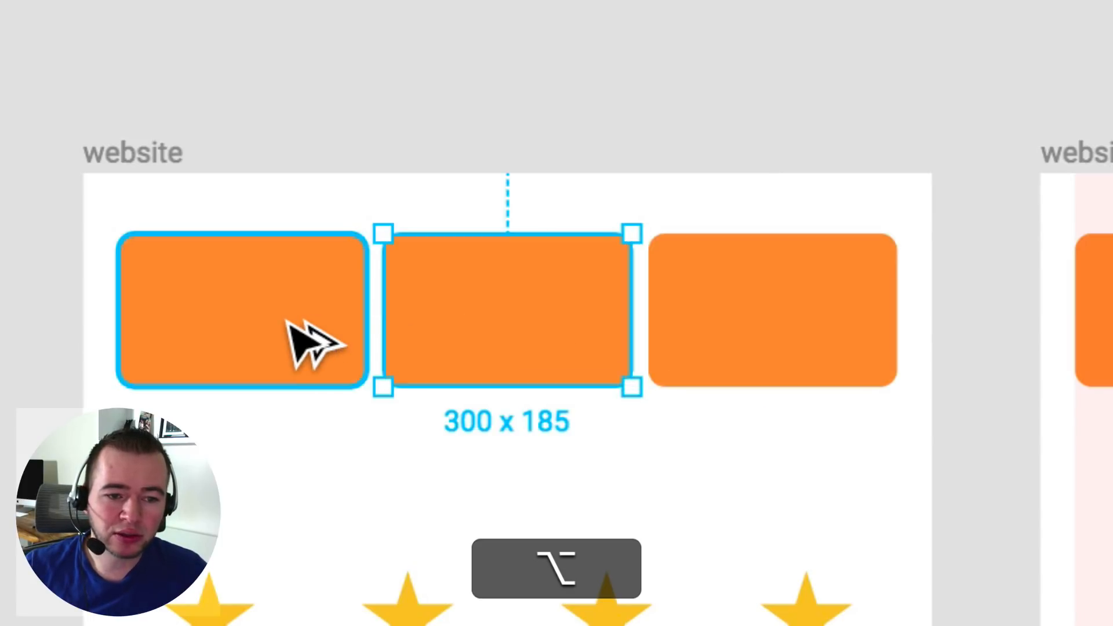
super+click(274, 449)
key(alt)
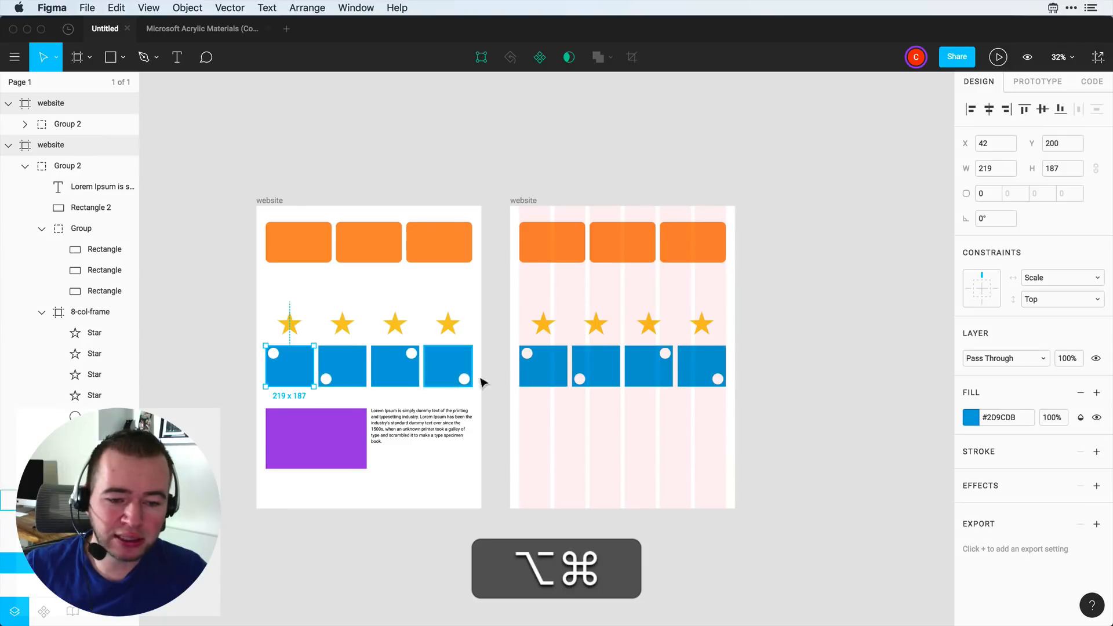
alt+super+click(536, 366)
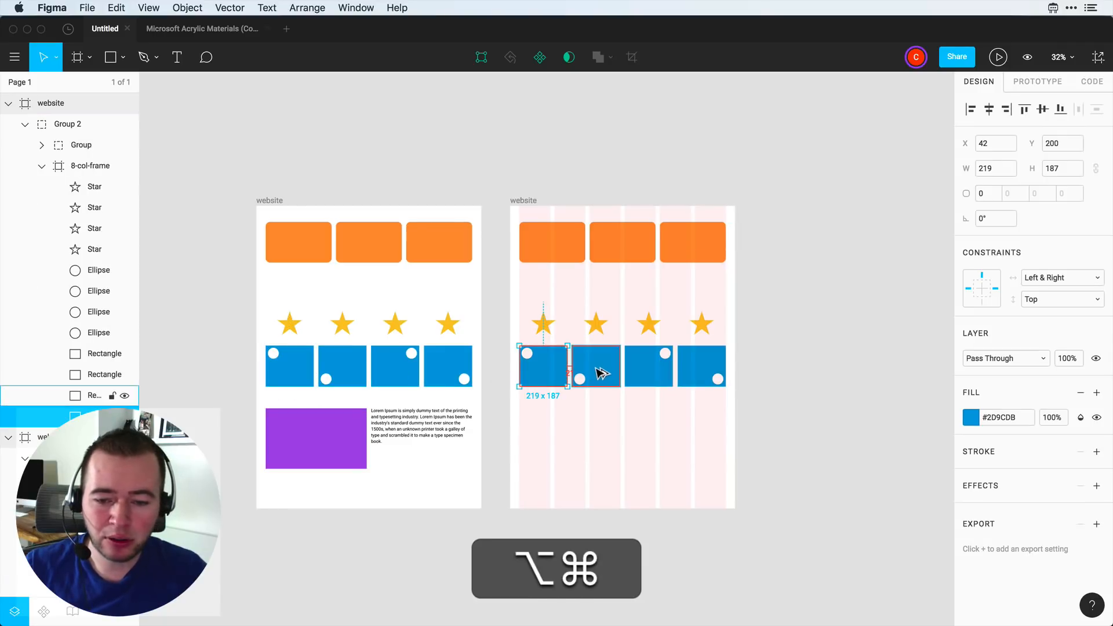
alt+super+click(600, 250)
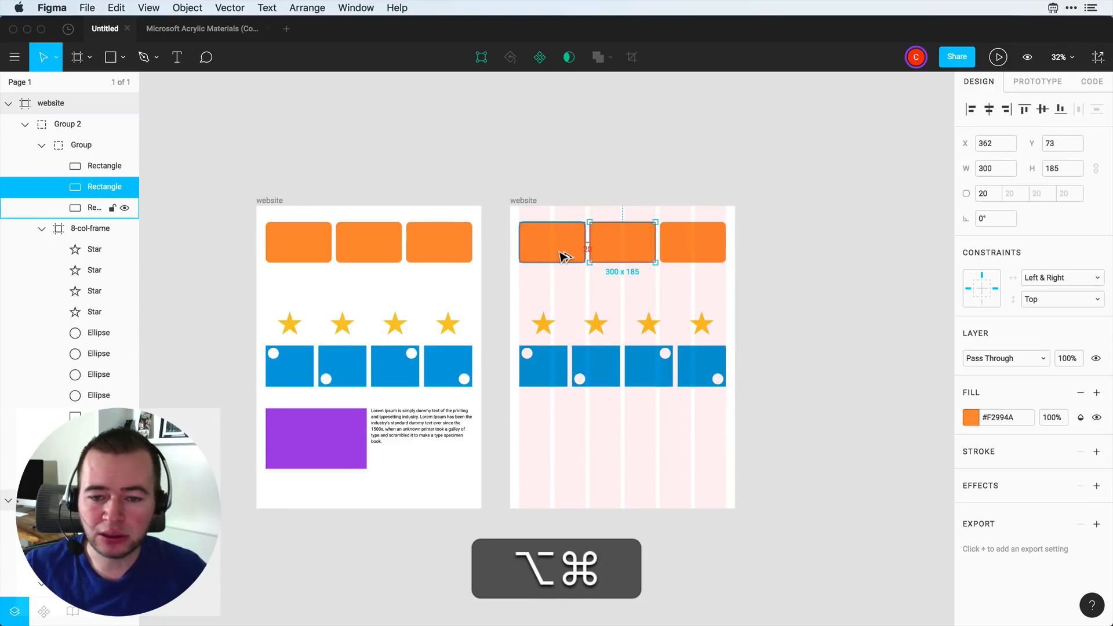
click(549, 179)
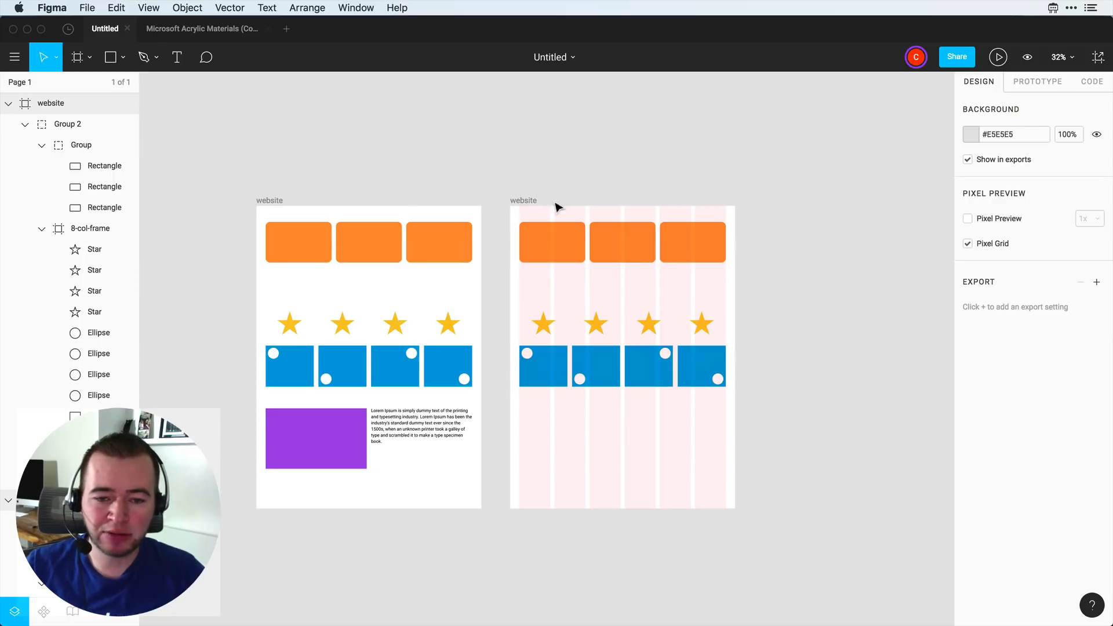
Step: Set the horizontal constraint of the plain frame's first orange rectangle to Left & Right
scroll(542, 255, up, 3)
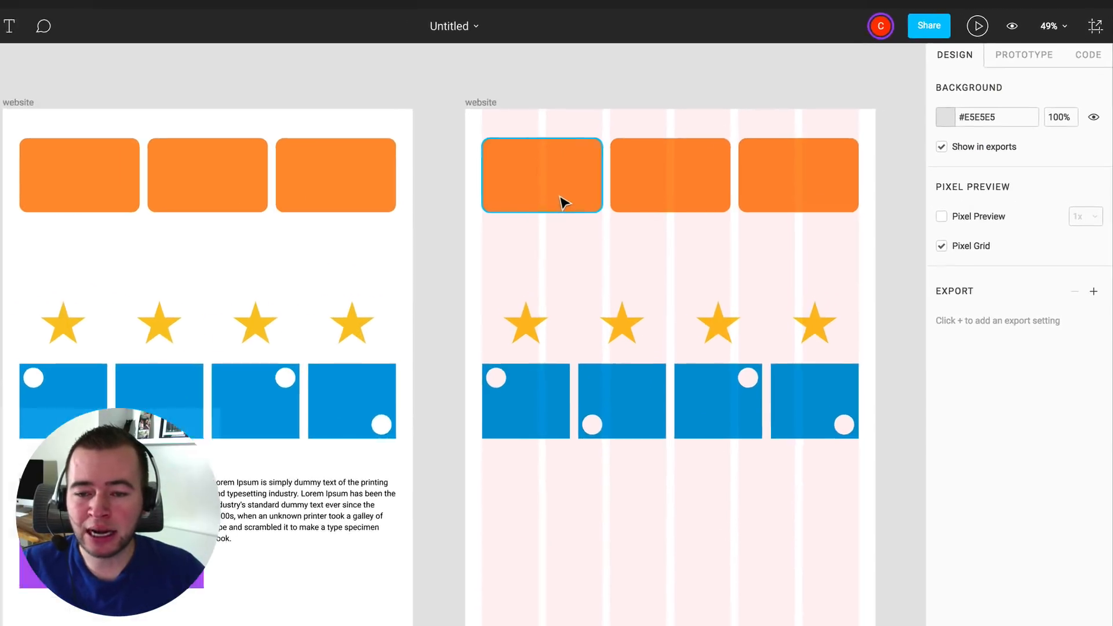
click(646, 206)
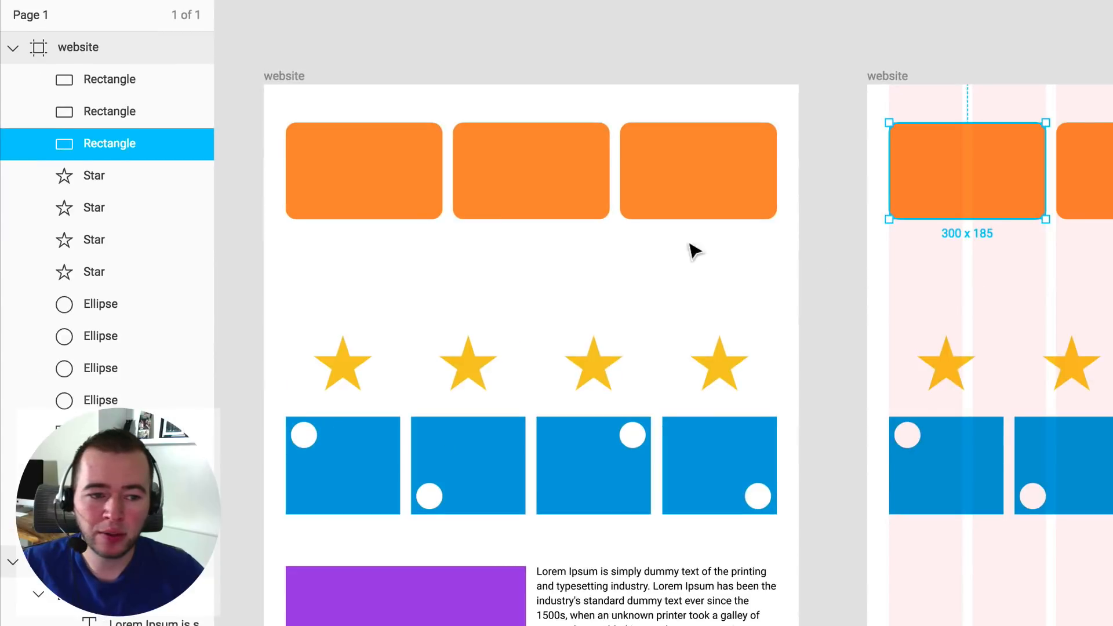
click(694, 251)
click(360, 173)
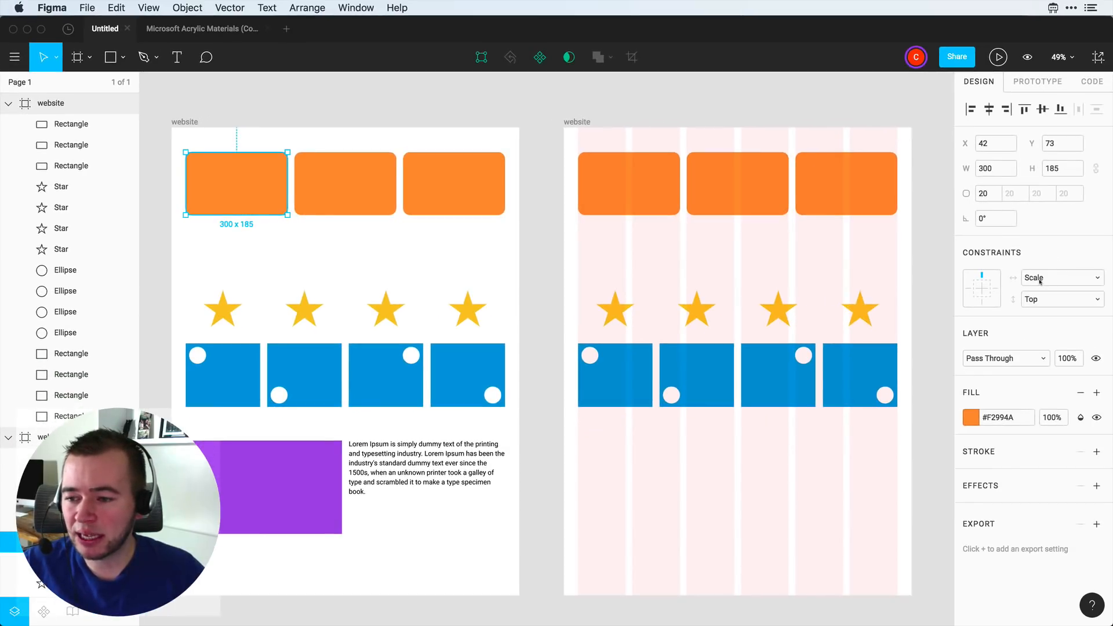
click(1040, 280)
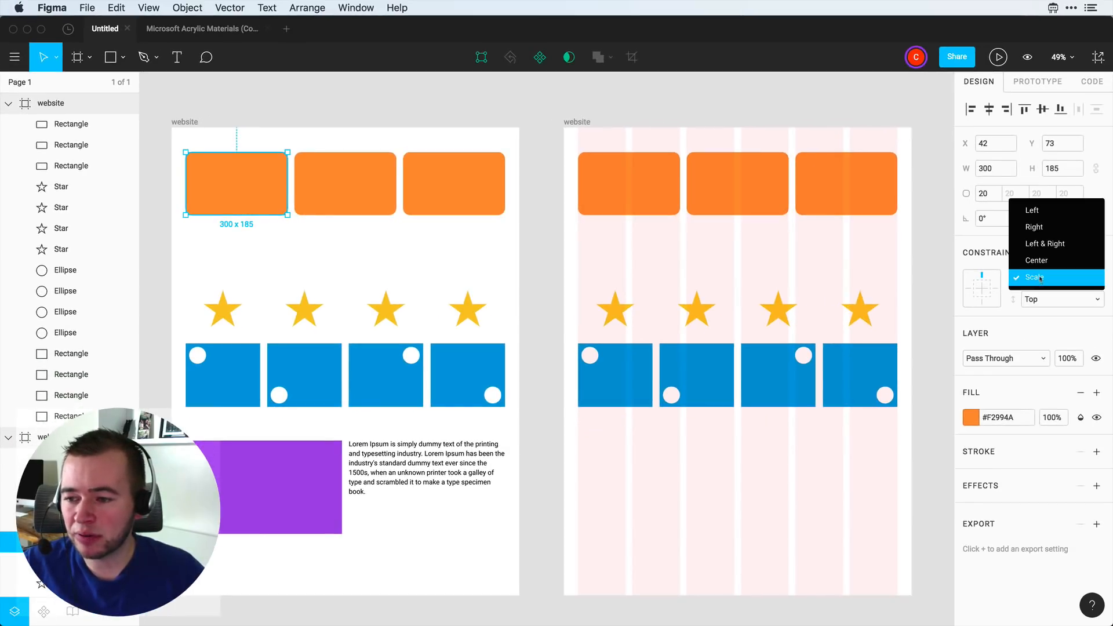
click(1040, 244)
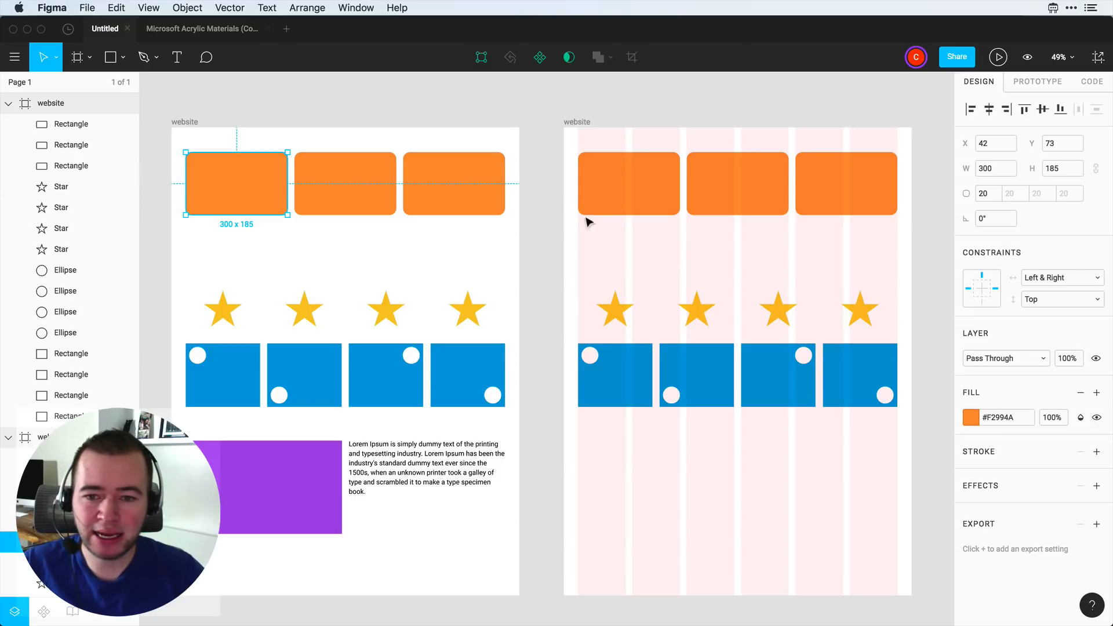
Step: Try narrowing the plain website frame to about 814 px wide, and undo the resize
click(182, 121)
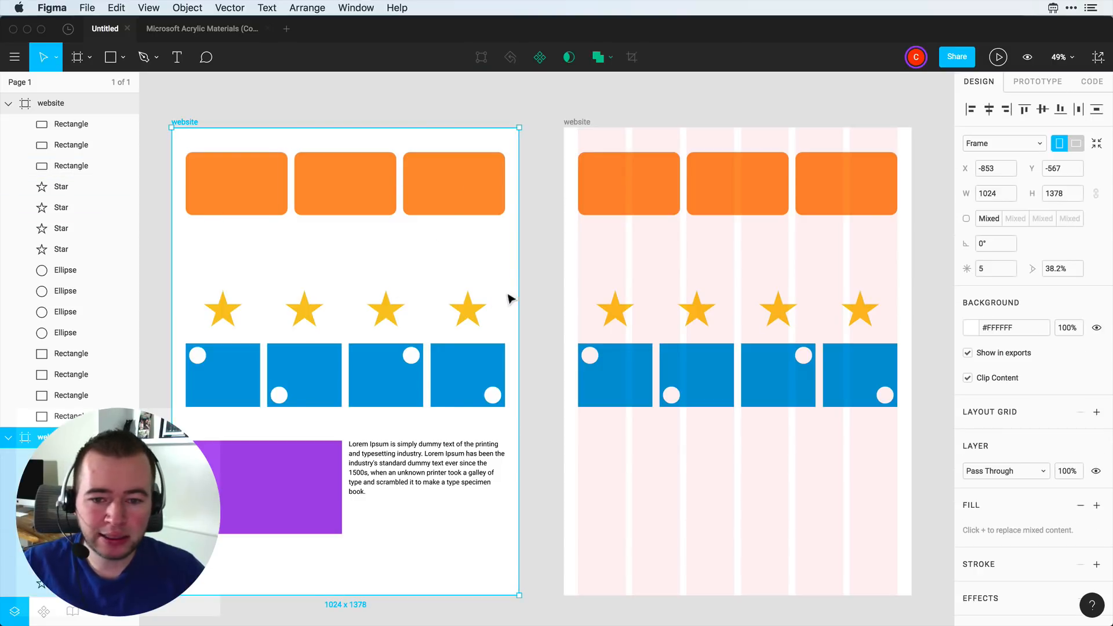
drag(523, 295, 455, 298)
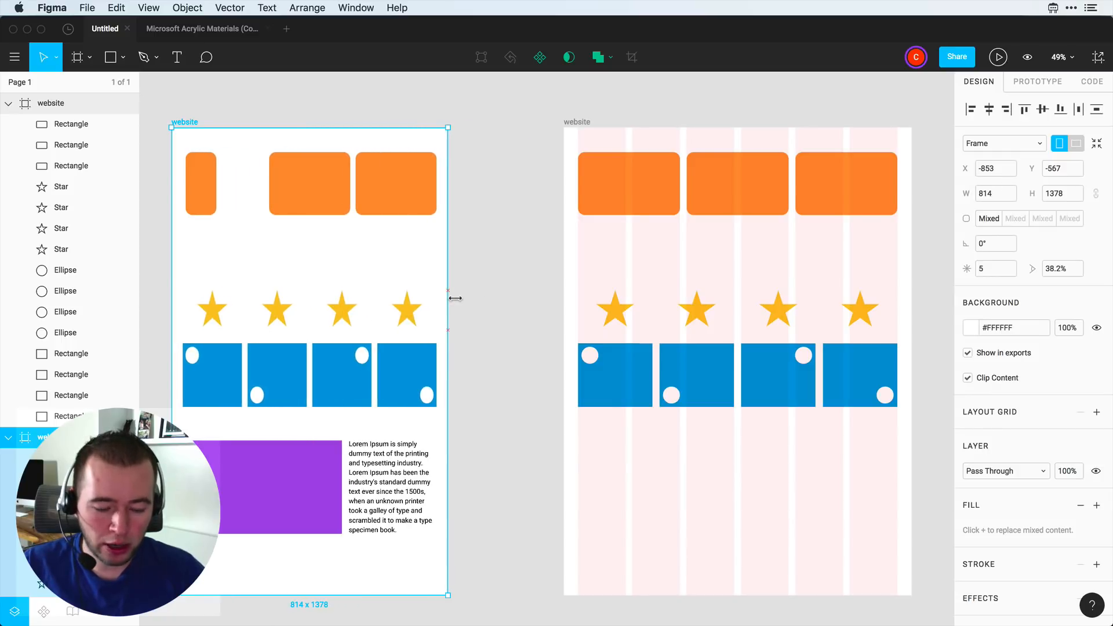
key(super+z)
Step: Narrow the gridded website frame to about 476 px wide and the plain one to about 718 px from their left edges
click(577, 122)
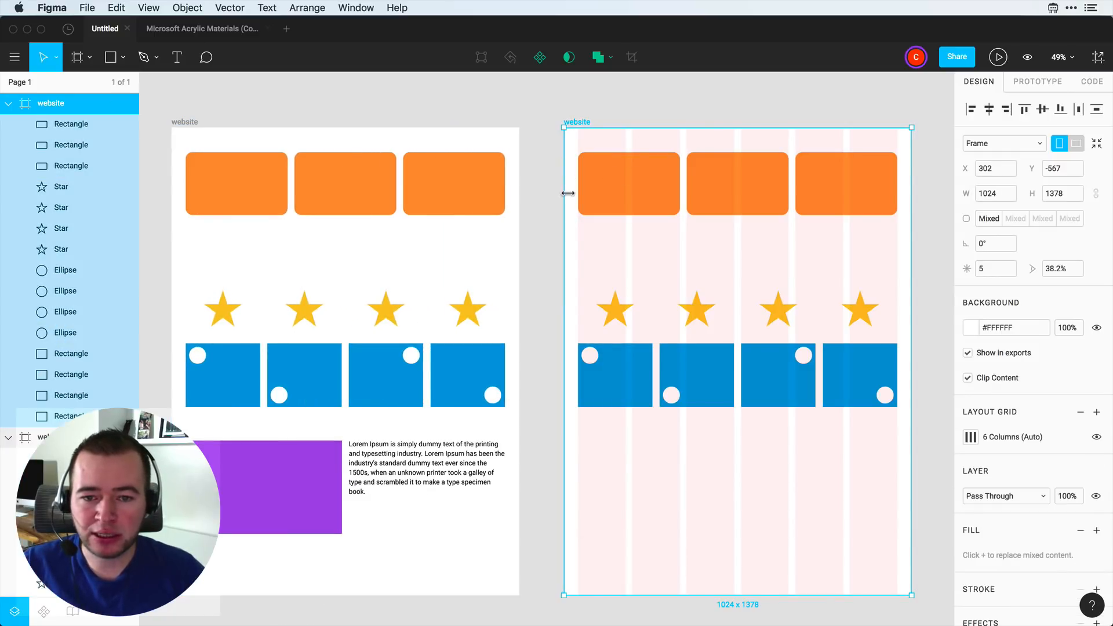
drag(567, 193, 754, 226)
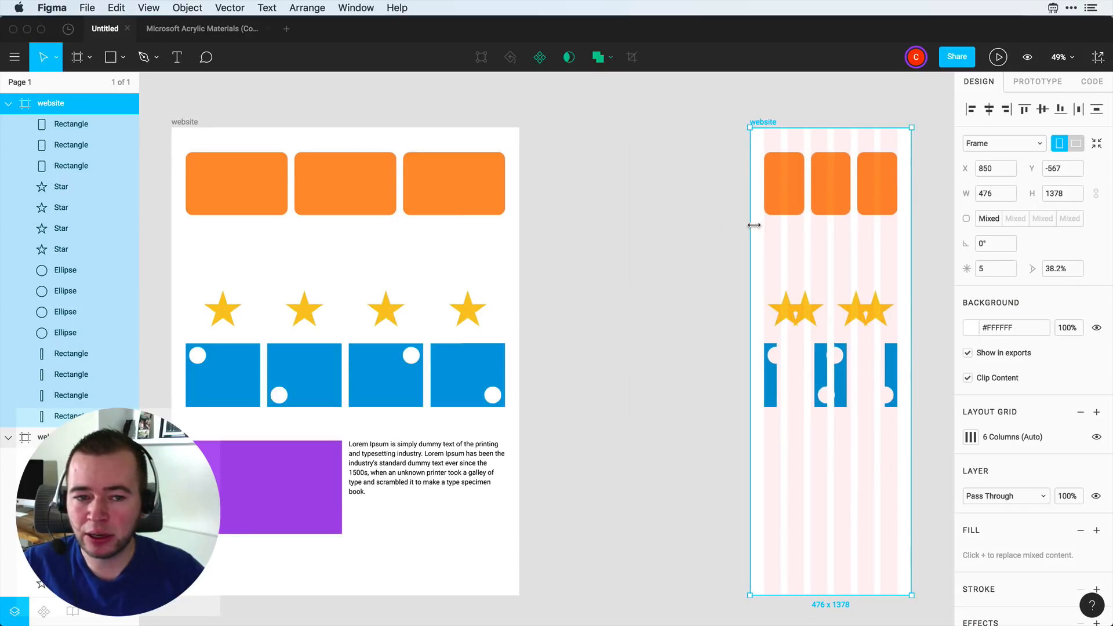
click(189, 131)
drag(173, 159, 276, 185)
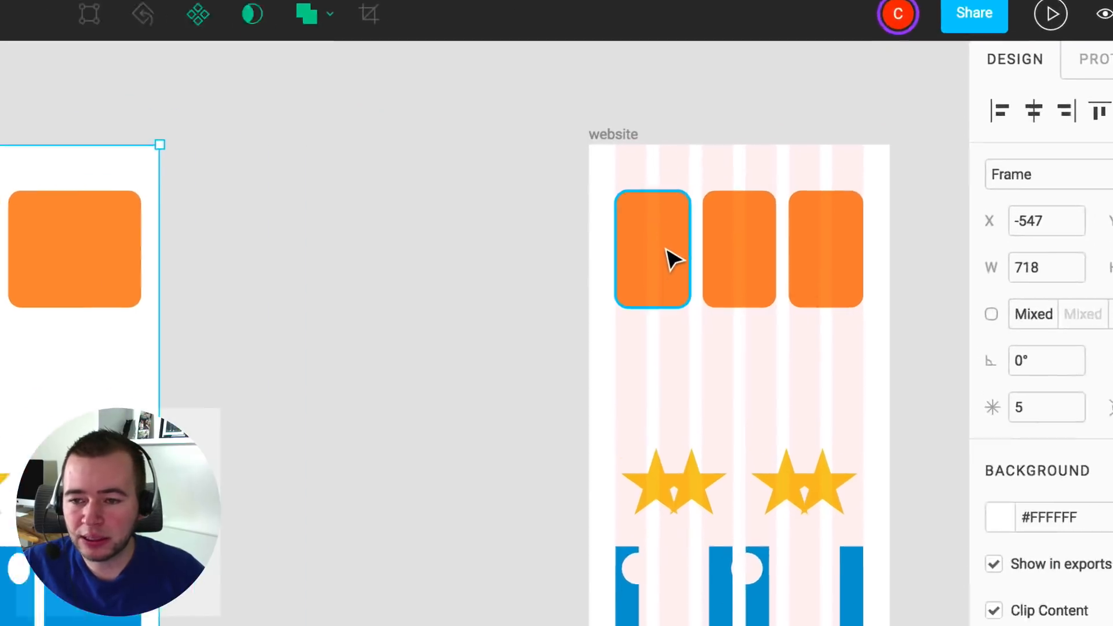
Step: Inspect the first orange rectangle in the narrowed gridded frame and measure the gap between the plain frame's last two orange rectangles
click(667, 251)
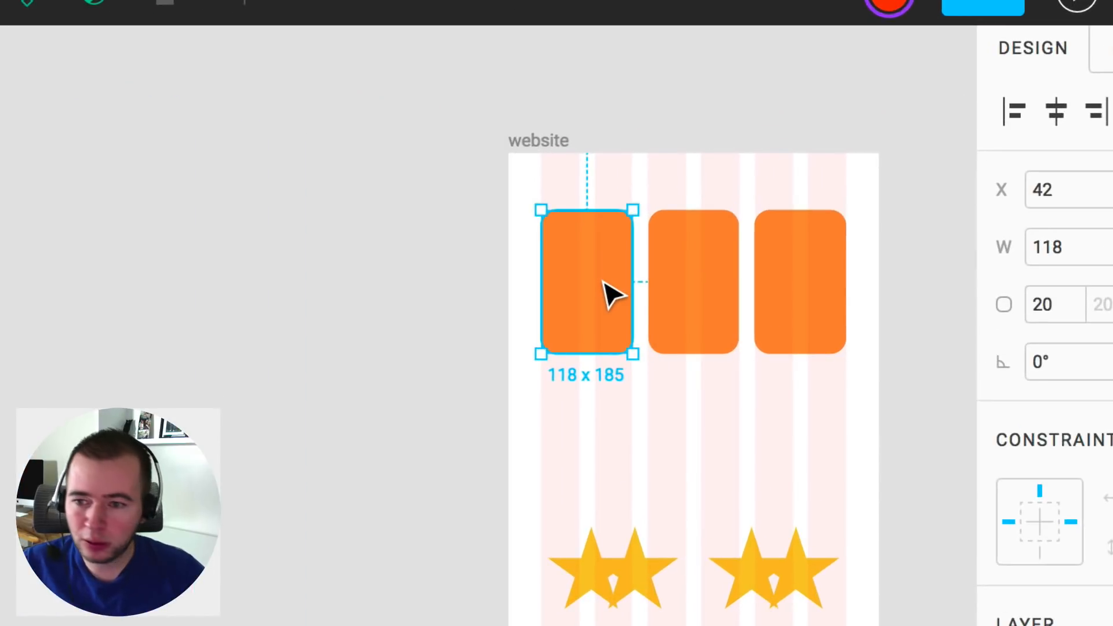
key(alt)
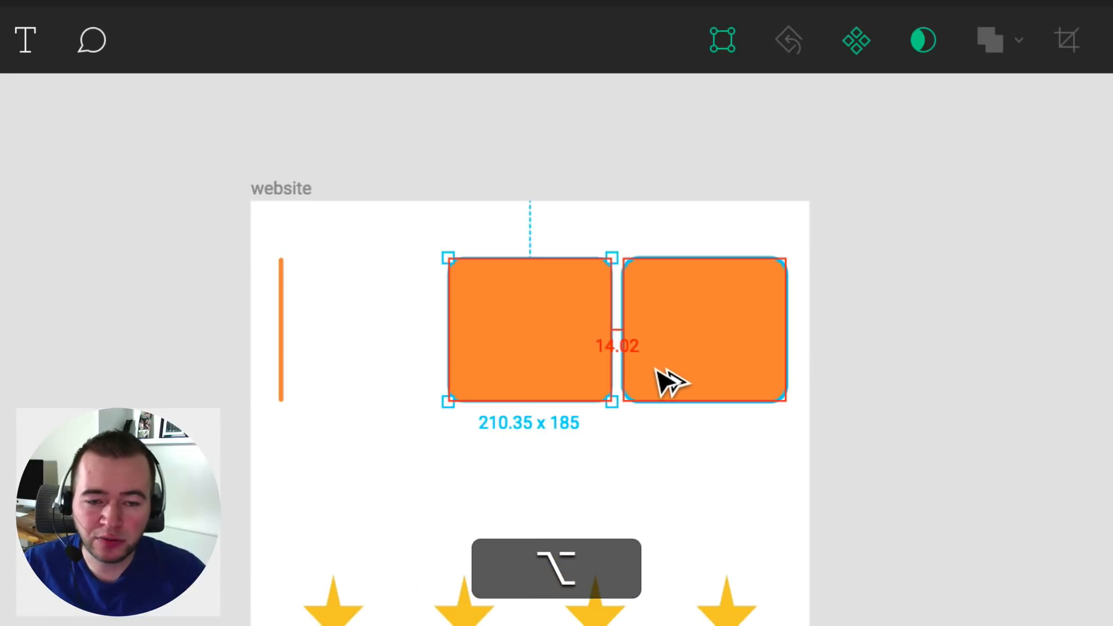
click(385, 171)
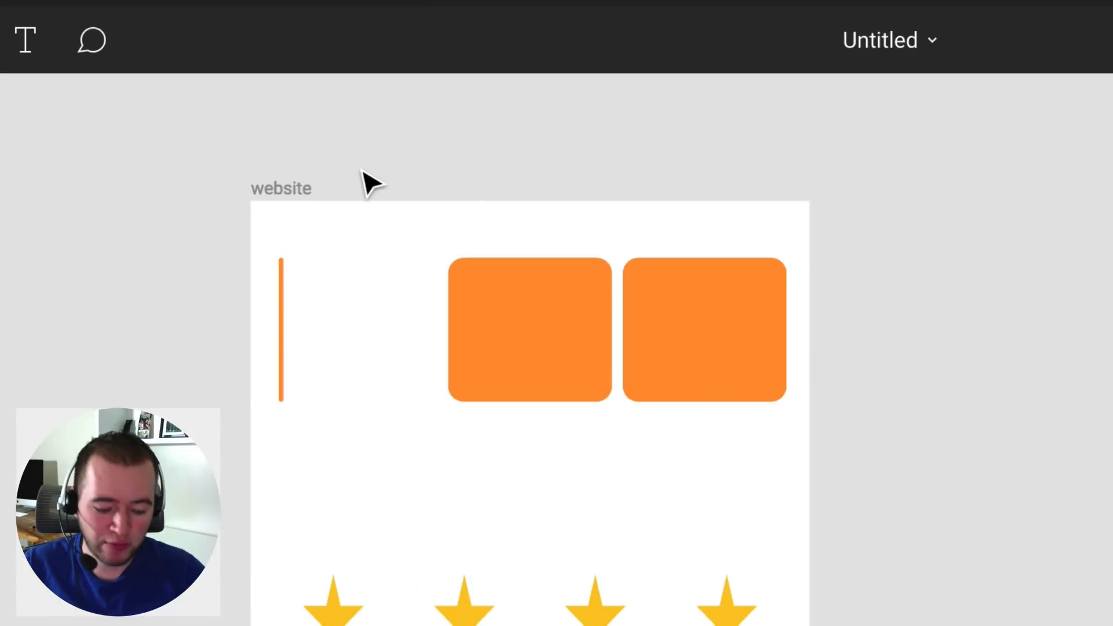
Step: Undo the recent narrowing of both the plain and the gridded website frame
key(super+z)
key(super+z)
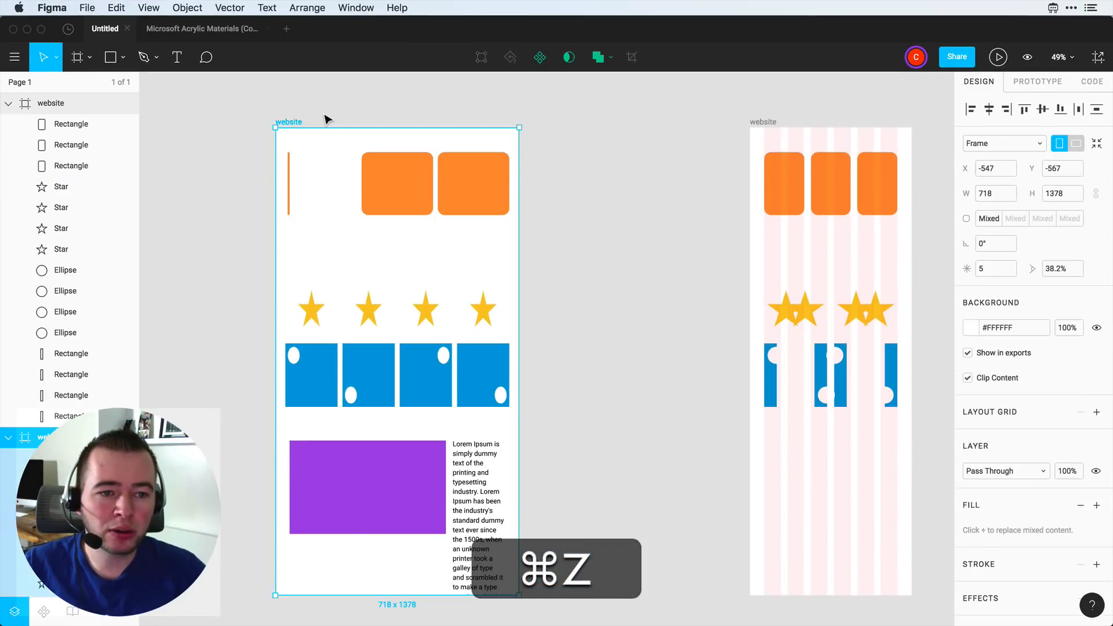
key(super+z)
key(super+z)
key(super+z)
key(super+z)
key(super+z)
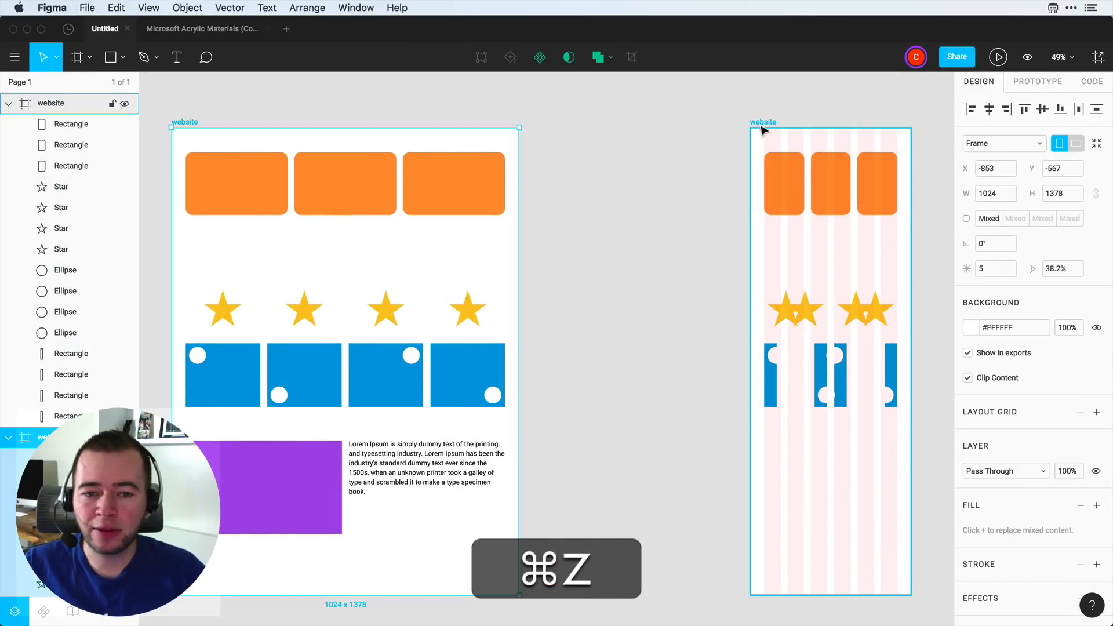
key(super+z)
key(super+z)
key(super+z)
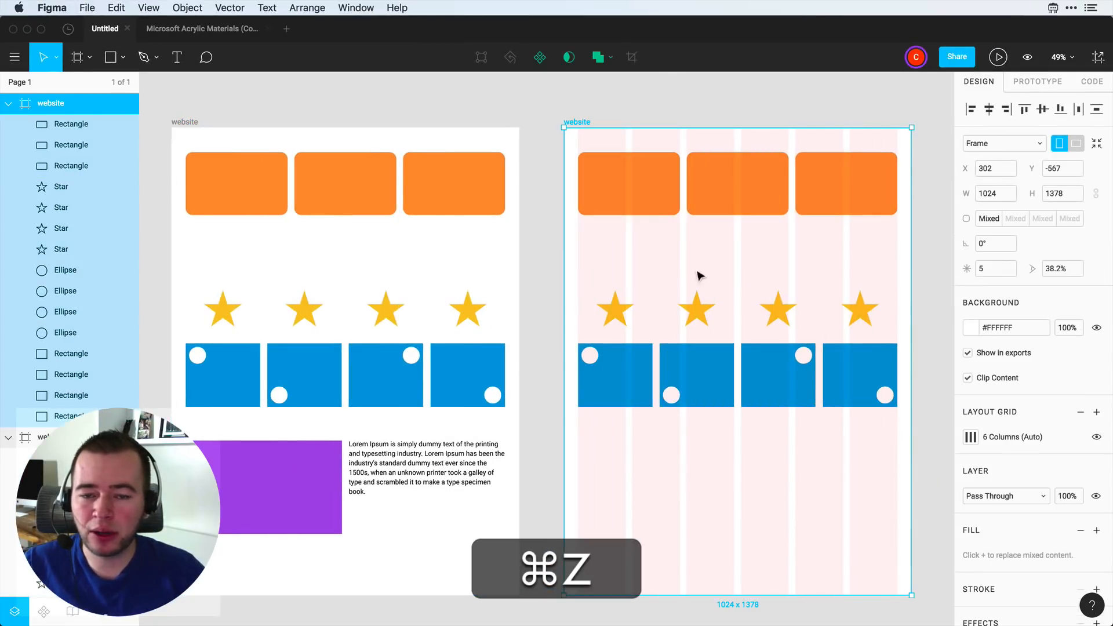
Step: Inspect the constraints of the first orange rectangle in the gridded website frame
click(665, 107)
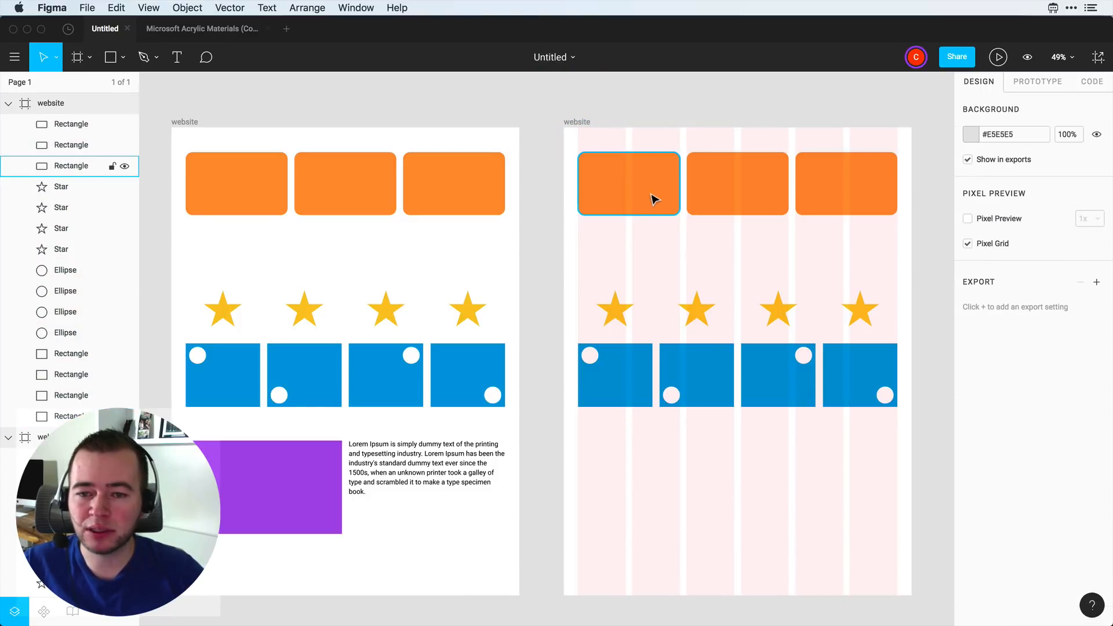
click(651, 199)
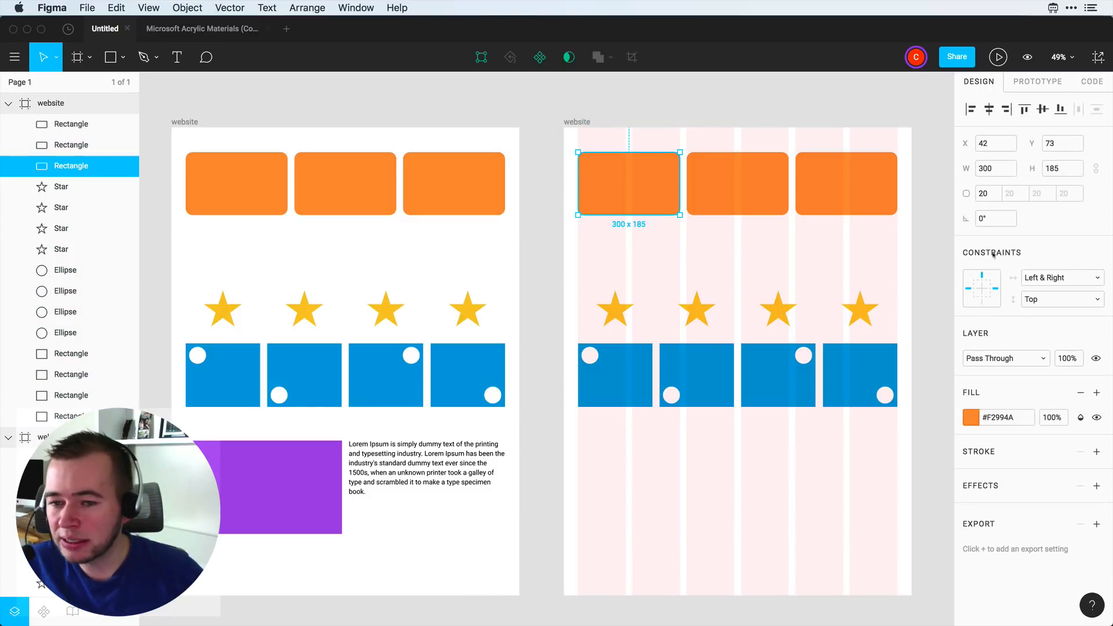
click(591, 261)
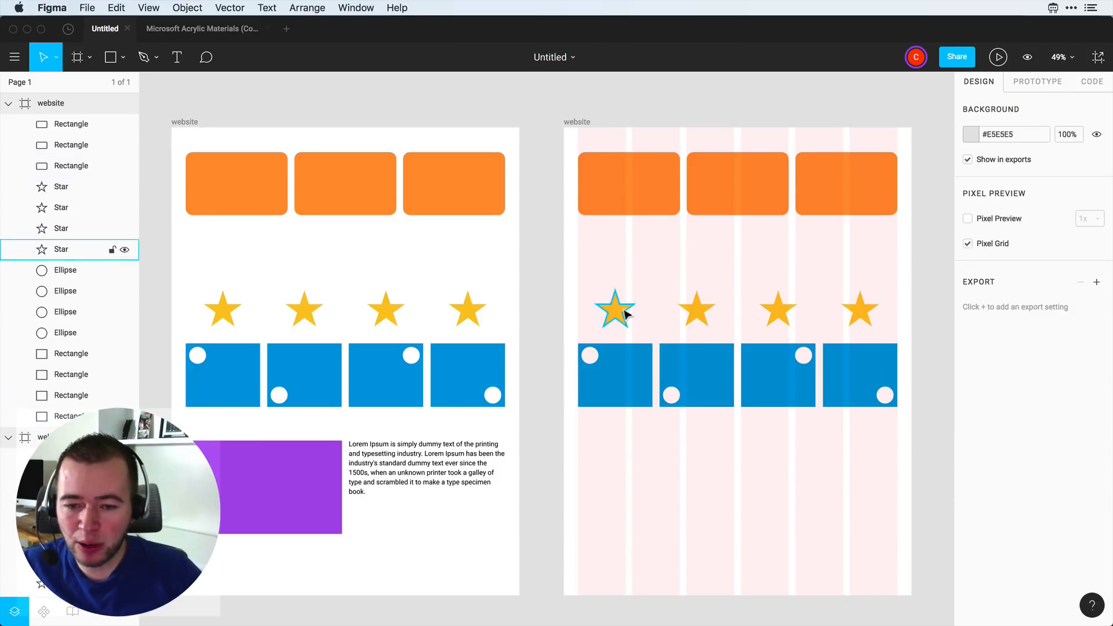
Step: Try narrowing the gridded website frame from its left edge, and undo the resize
drag(584, 269, 877, 441)
click(574, 121)
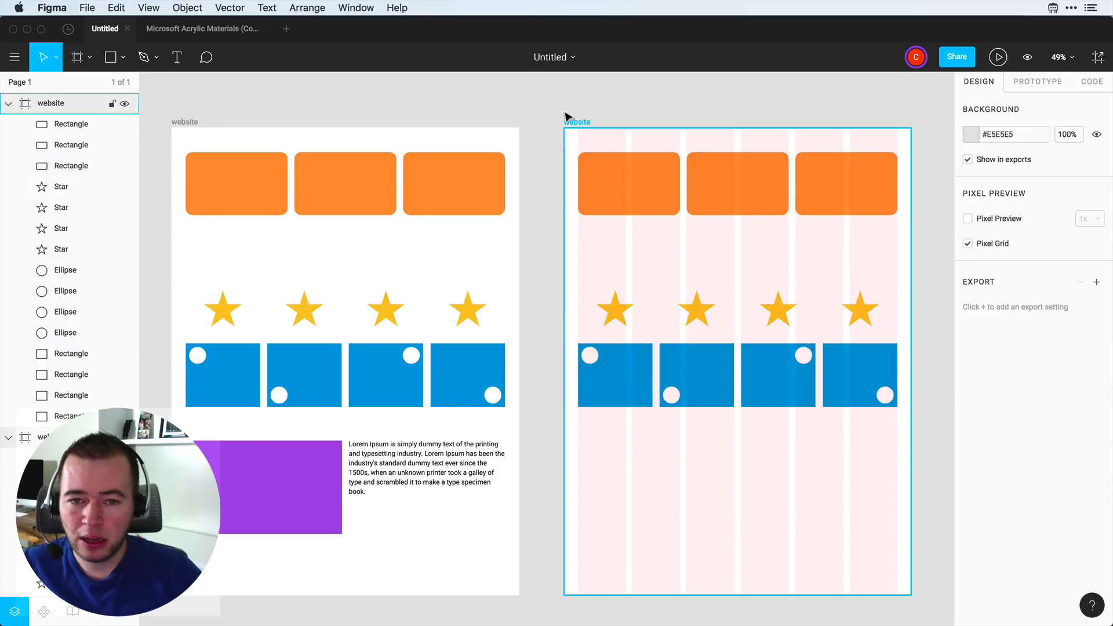
drag(577, 201, 630, 204)
key(cmd+z)
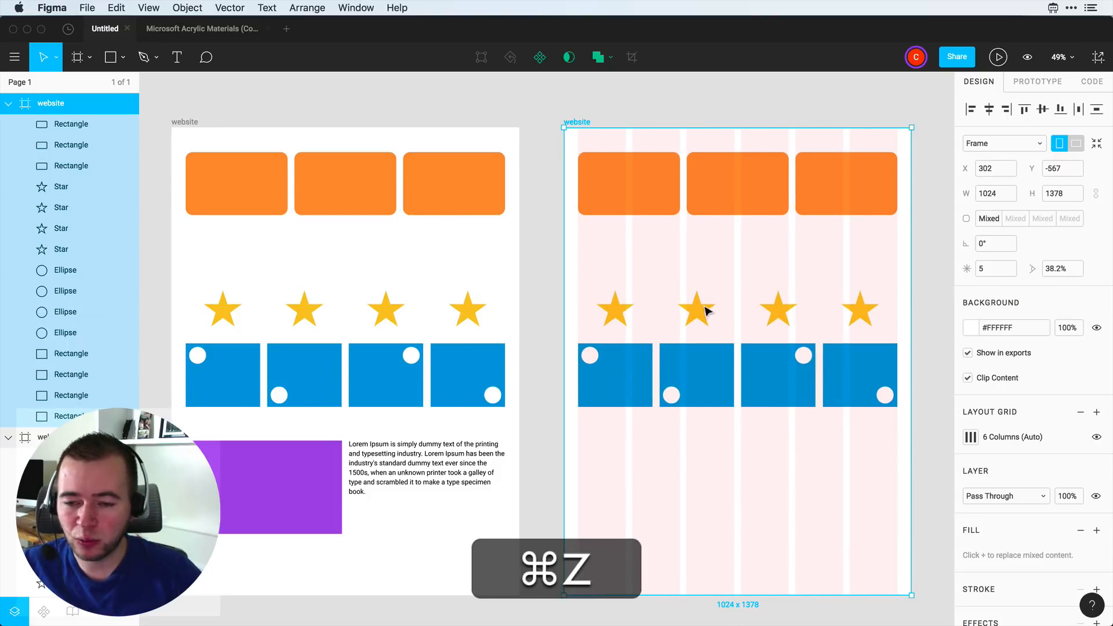
click(599, 283)
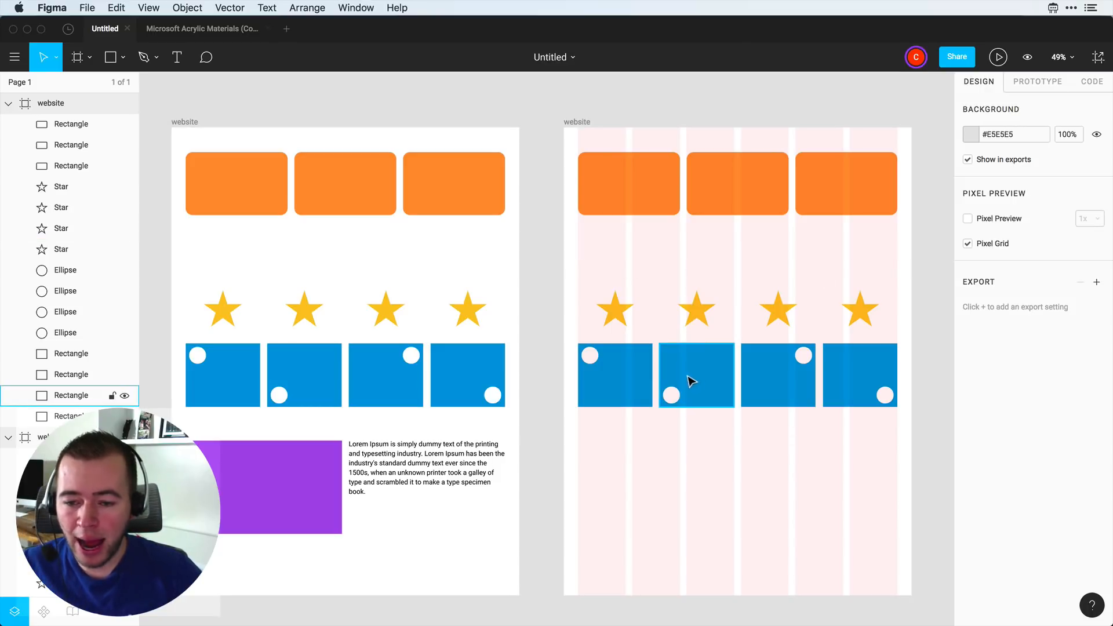
click(577, 122)
click(631, 123)
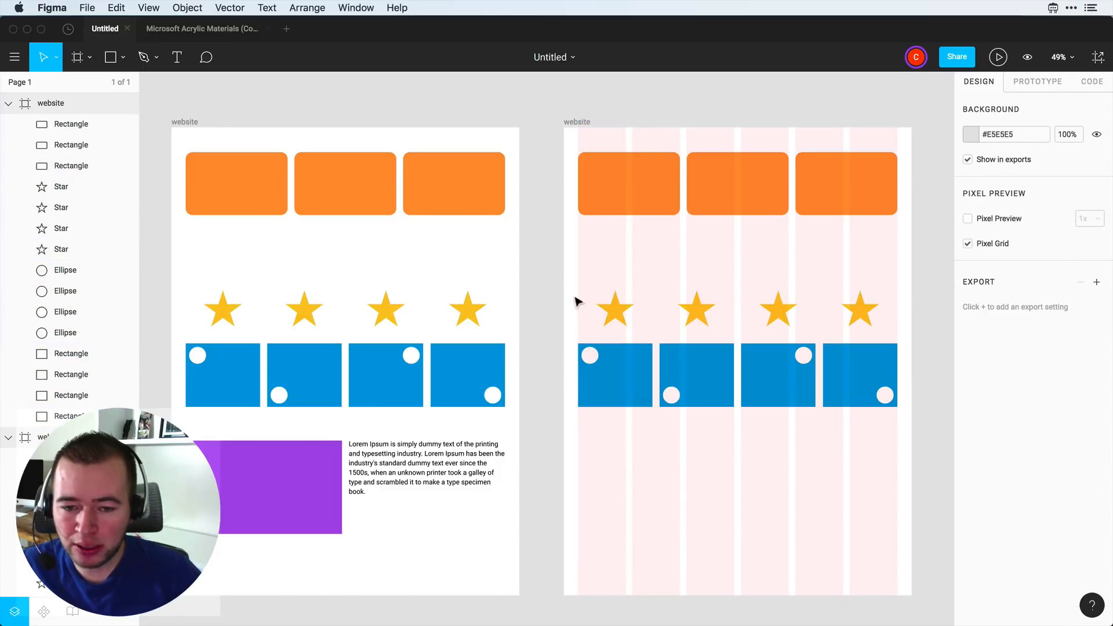
Step: Group the stars, circles and blue rectangles of the gridded website frame and convert the group to a frame
drag(577, 284, 898, 442)
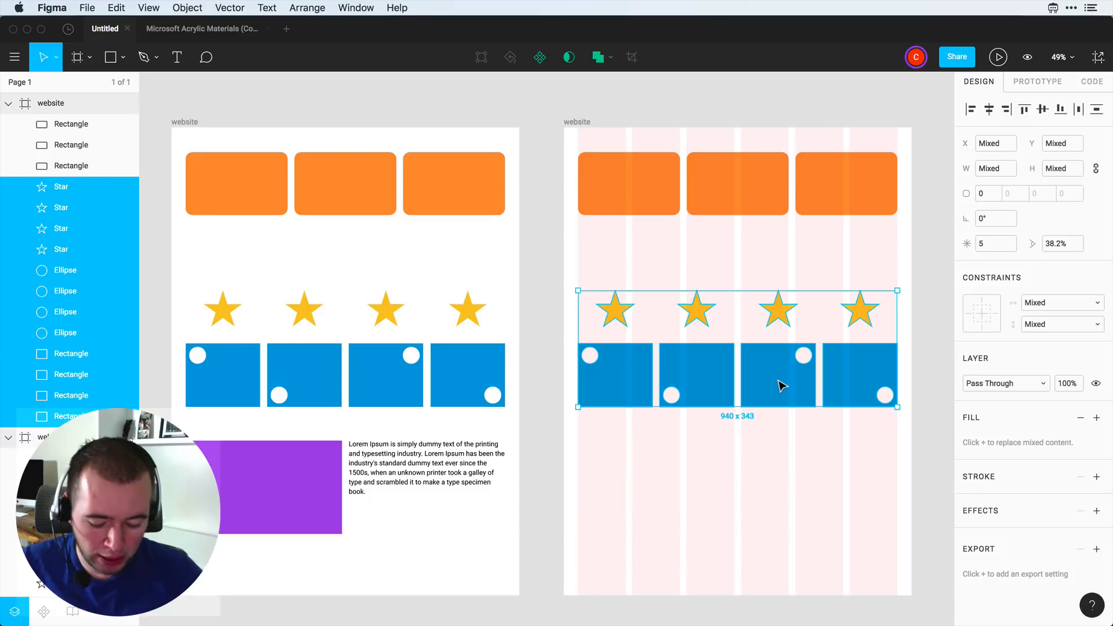
key(super+g)
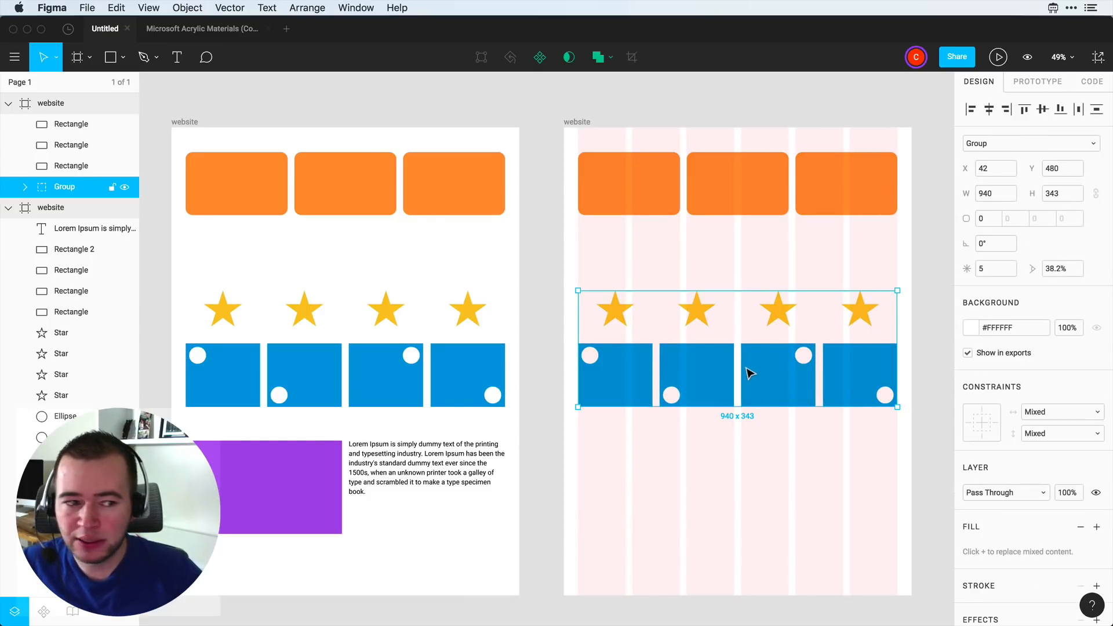
click(1008, 144)
click(1005, 145)
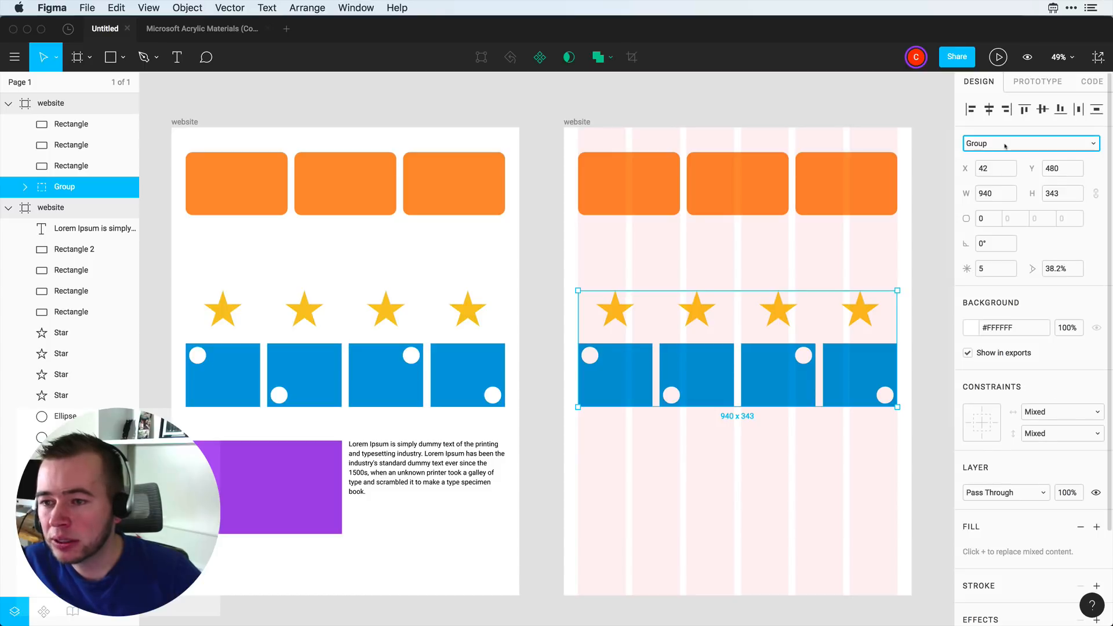
click(1005, 144)
click(986, 126)
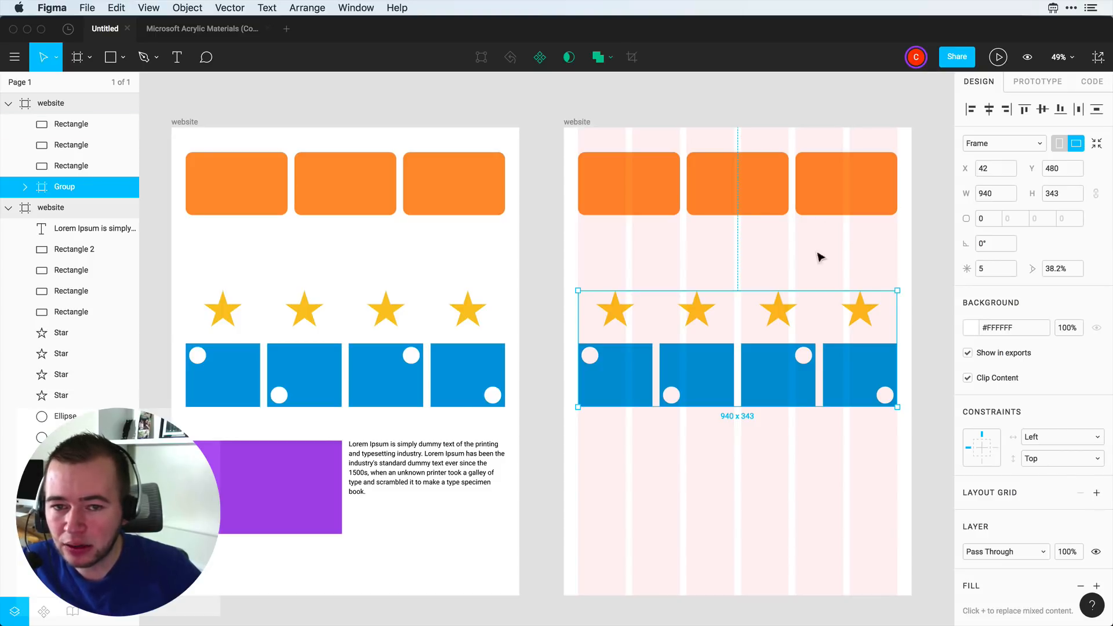
Step: Add a column layout grid with 4 columns to the nested frame of stars and blue rectangles
click(1096, 493)
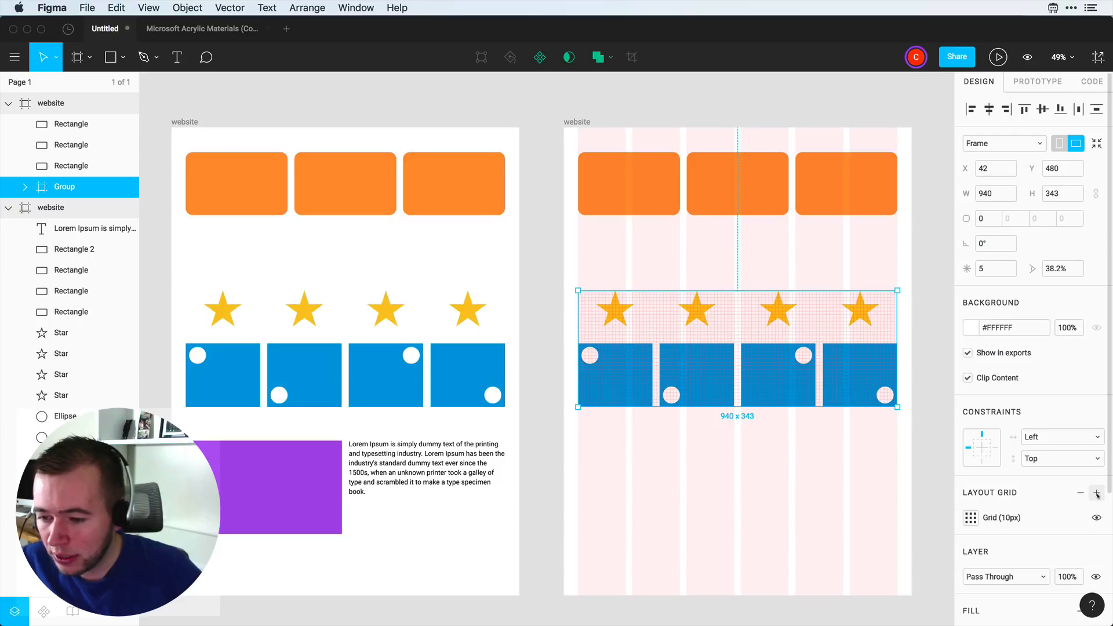
click(970, 520)
click(881, 547)
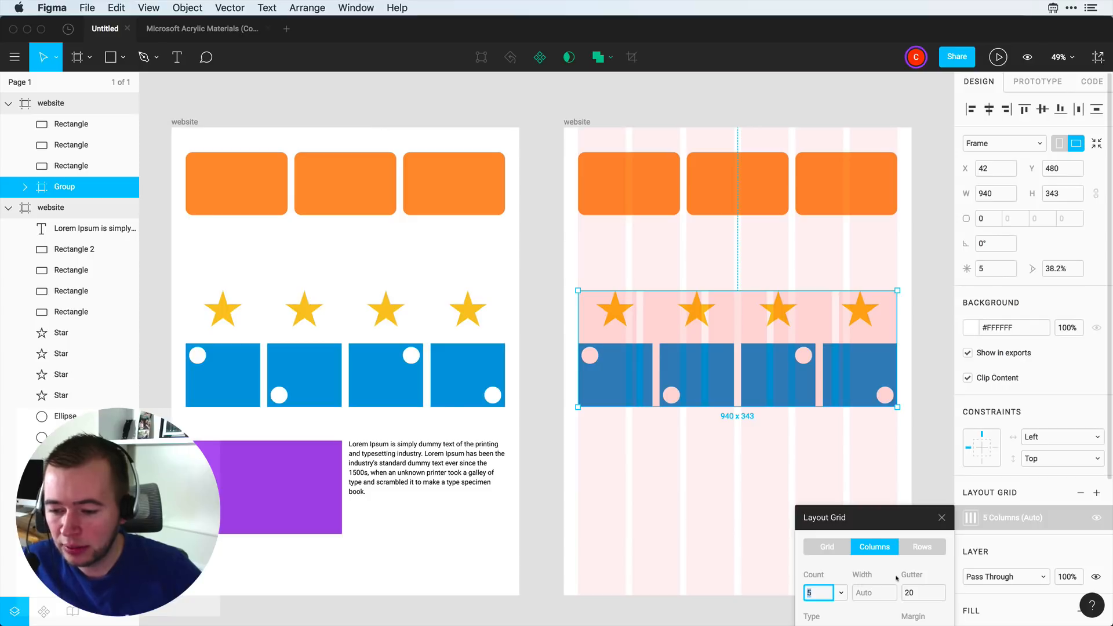
drag(897, 528, 884, 417)
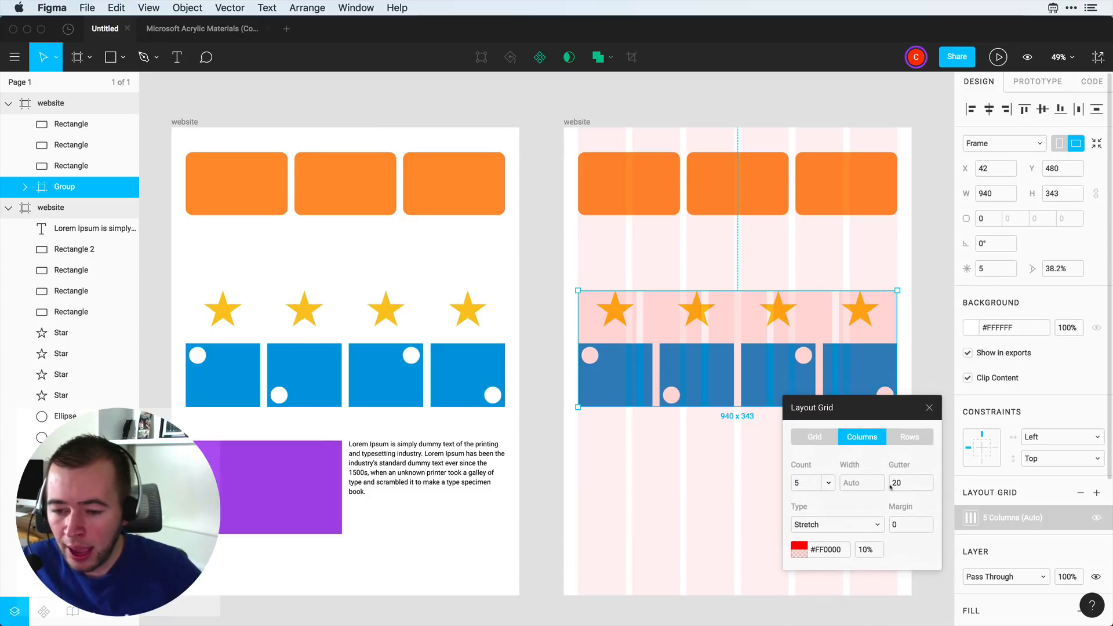
click(804, 484)
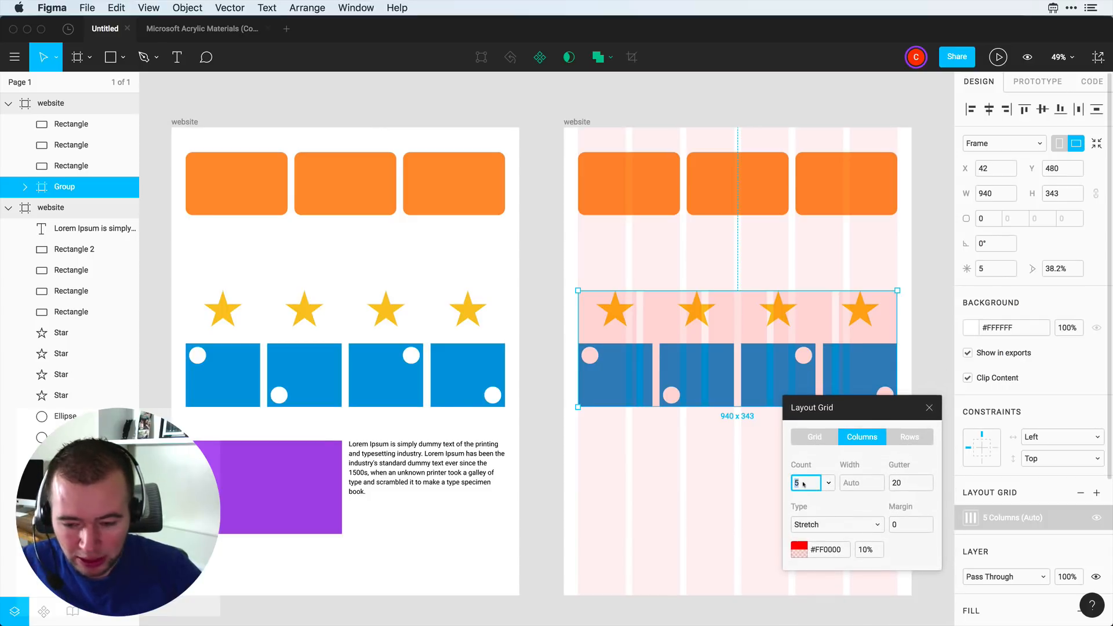
text(4)
click(910, 485)
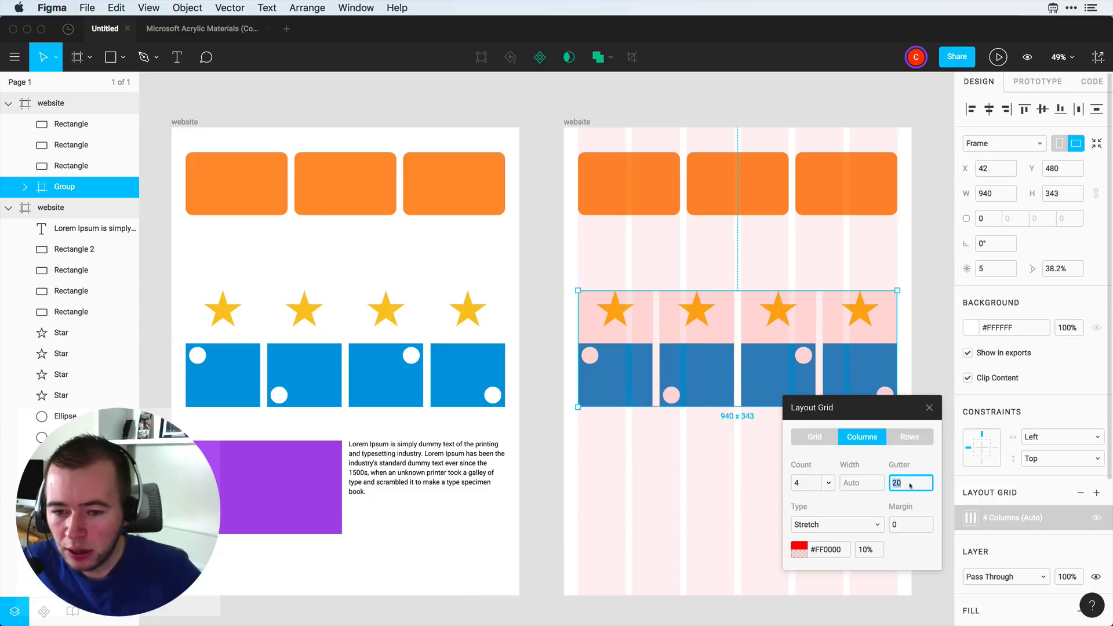
click(930, 407)
Step: Move the nested frame out below the gridded website frame and widen it from its left edge to 1036 px
scroll(703, 371, down, 5)
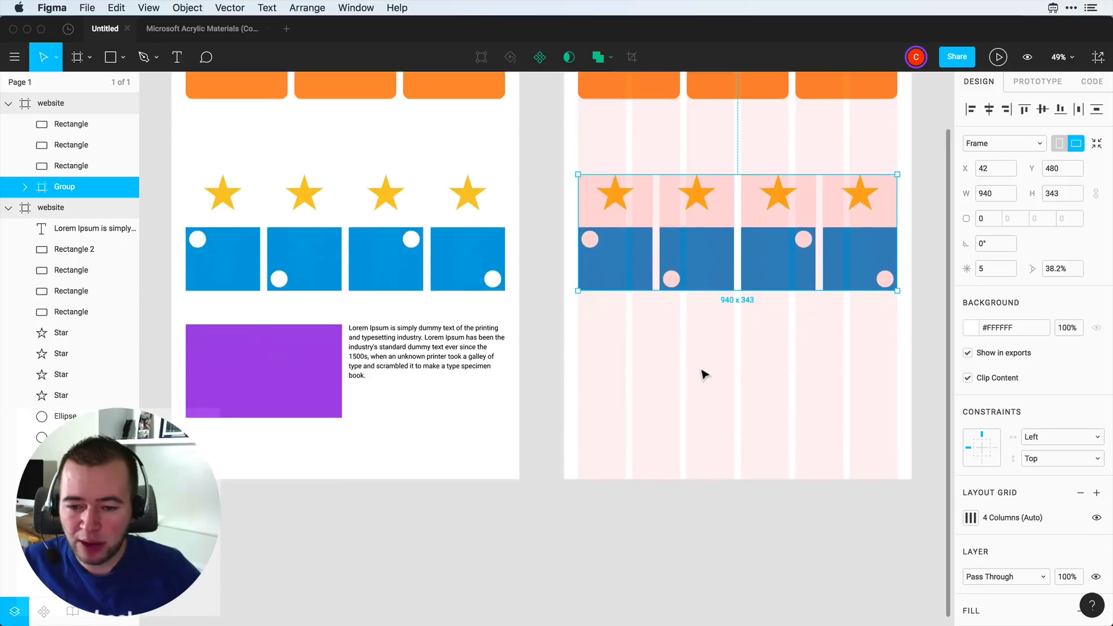
drag(713, 217, 712, 538)
click(654, 540)
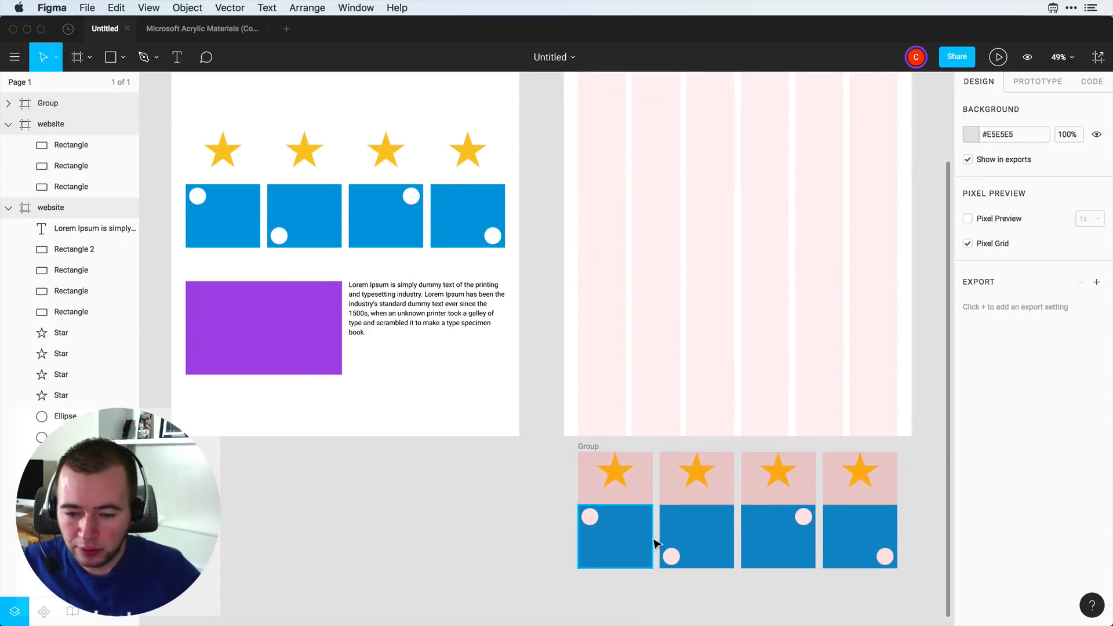
click(591, 449)
drag(580, 494, 545, 511)
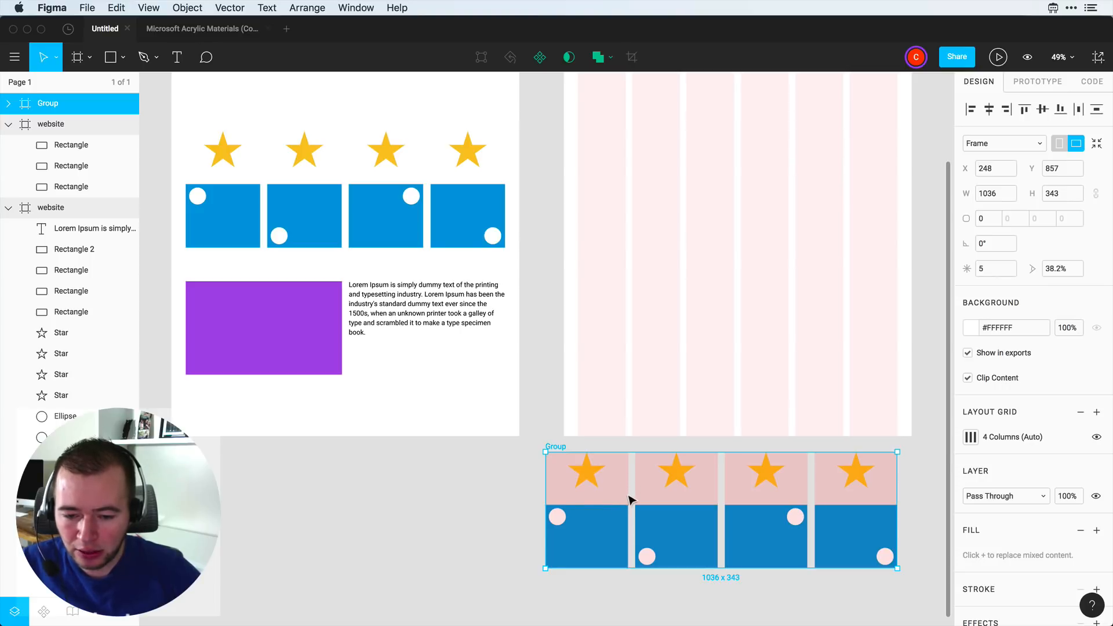
Step: Place the star and blue rectangle frame back inside the gridded website frame at X 0, Y 517
scroll(551, 484, up, 3)
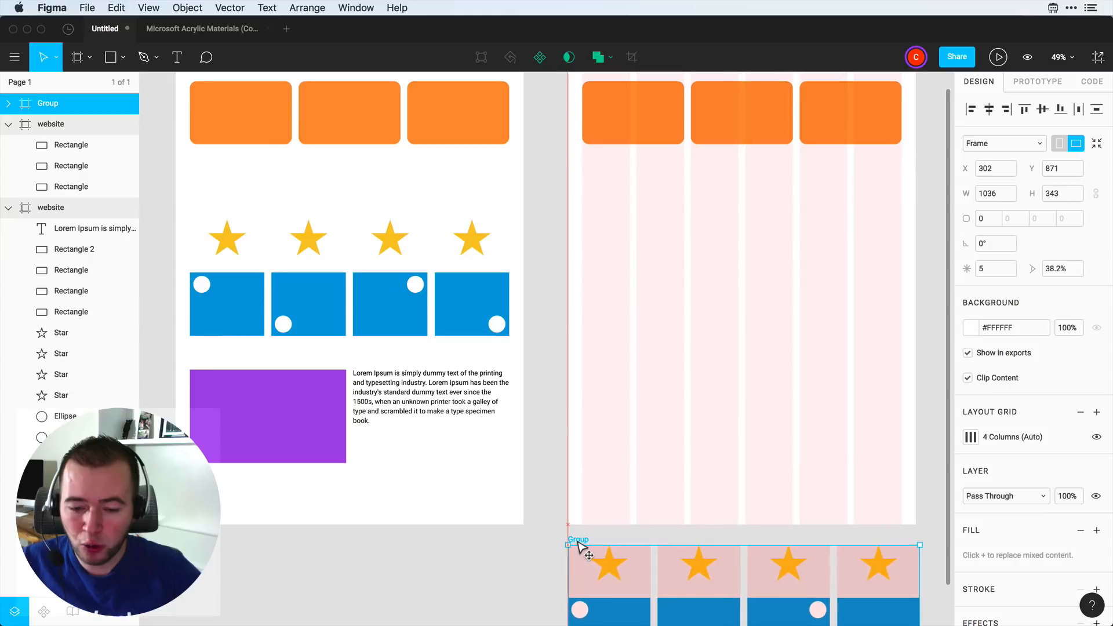
drag(579, 543, 579, 269)
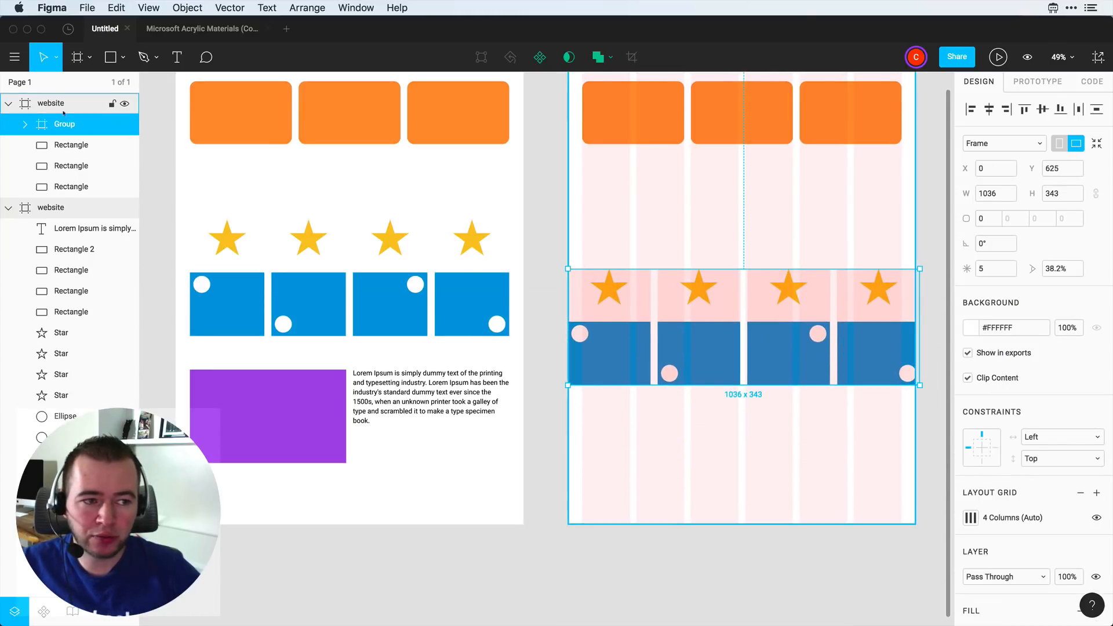
scroll(690, 452, up, 3)
drag(685, 439, 684, 402)
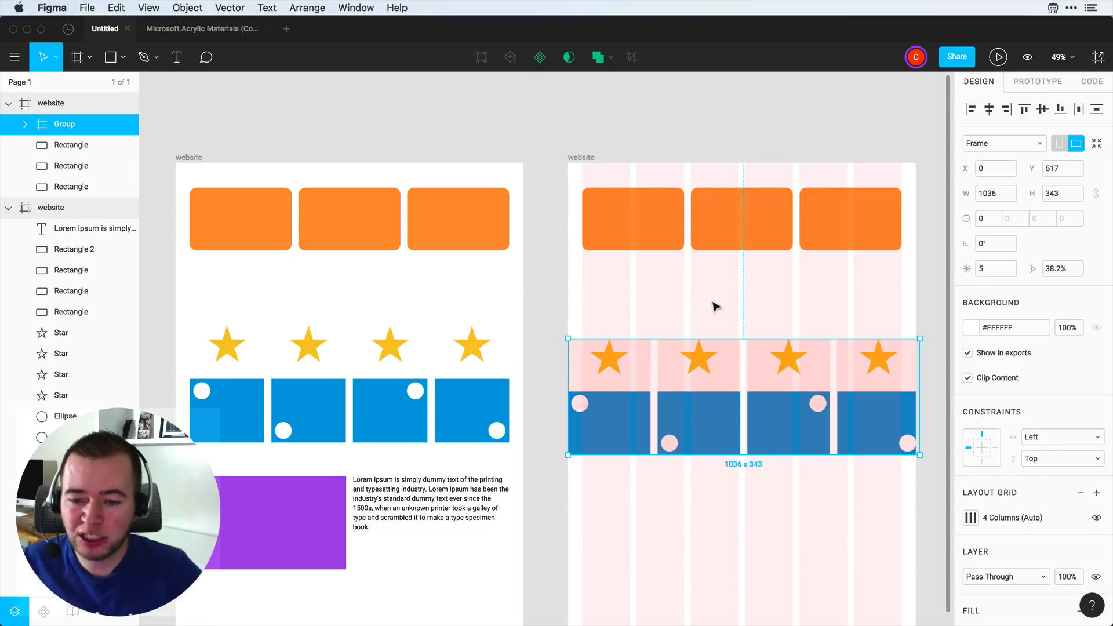
Step: Set the nested frame's horizontal constraint to Left & Right and narrow it from its right edge to 1024 px
click(647, 301)
click(587, 158)
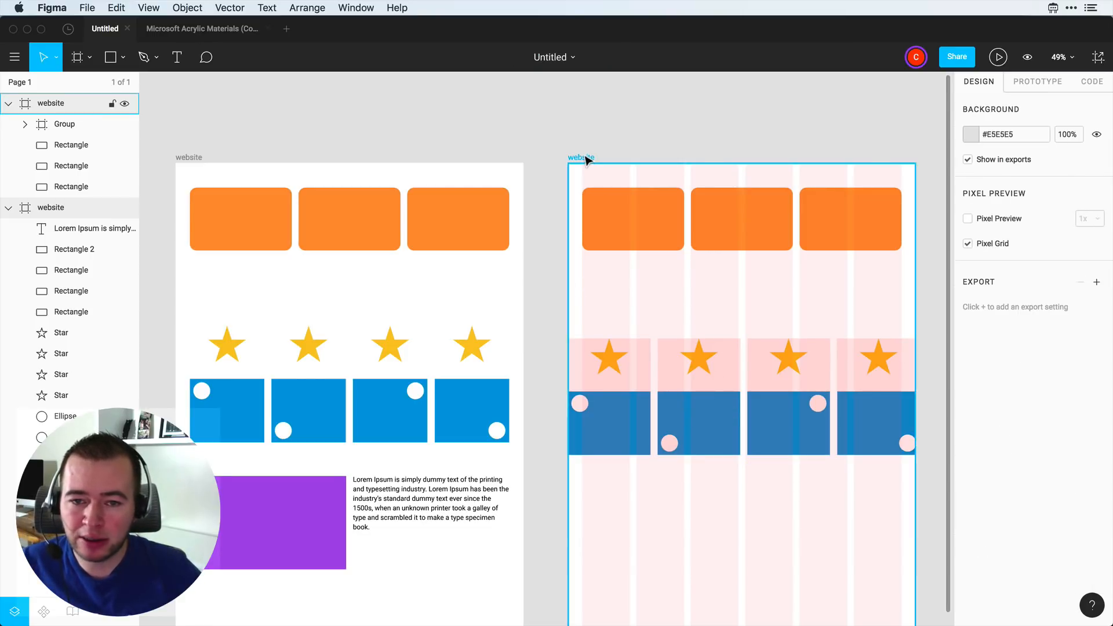
click(624, 380)
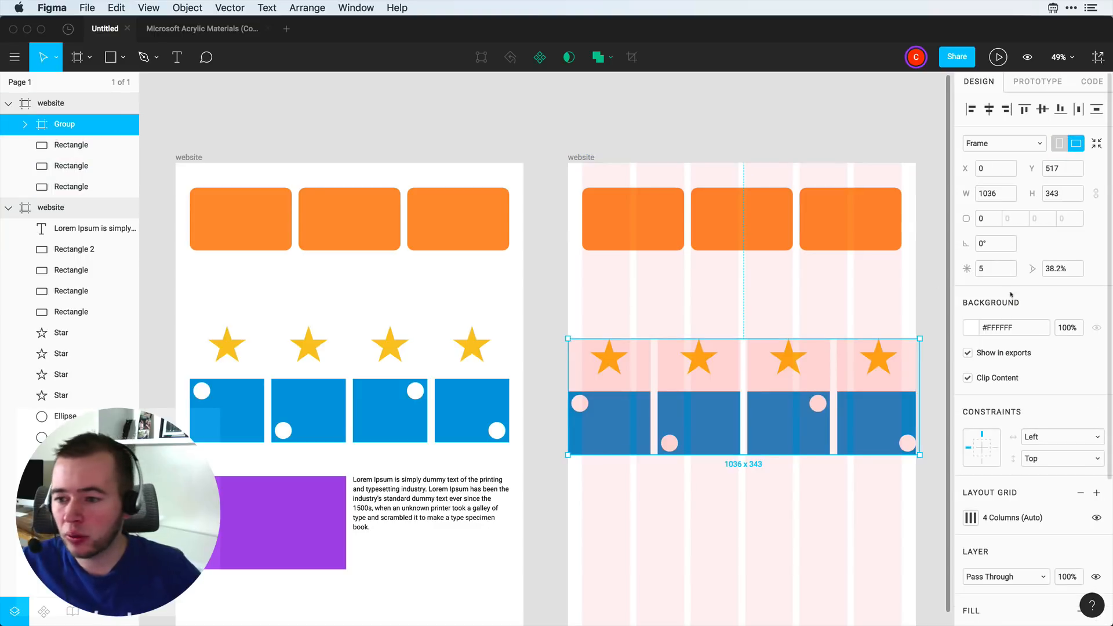
click(1028, 438)
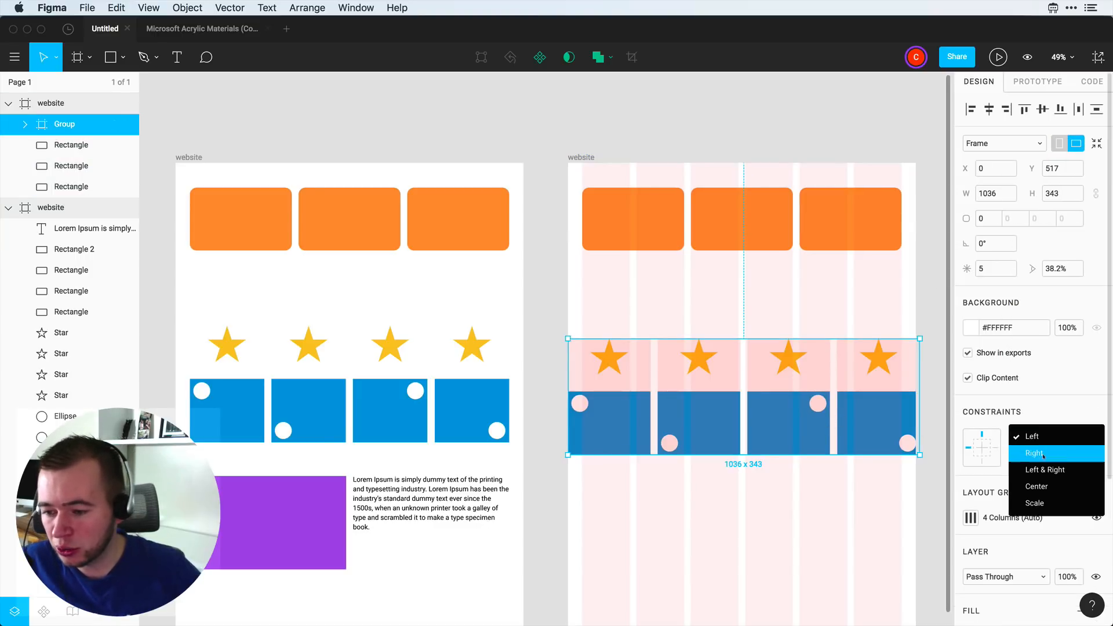
click(1045, 471)
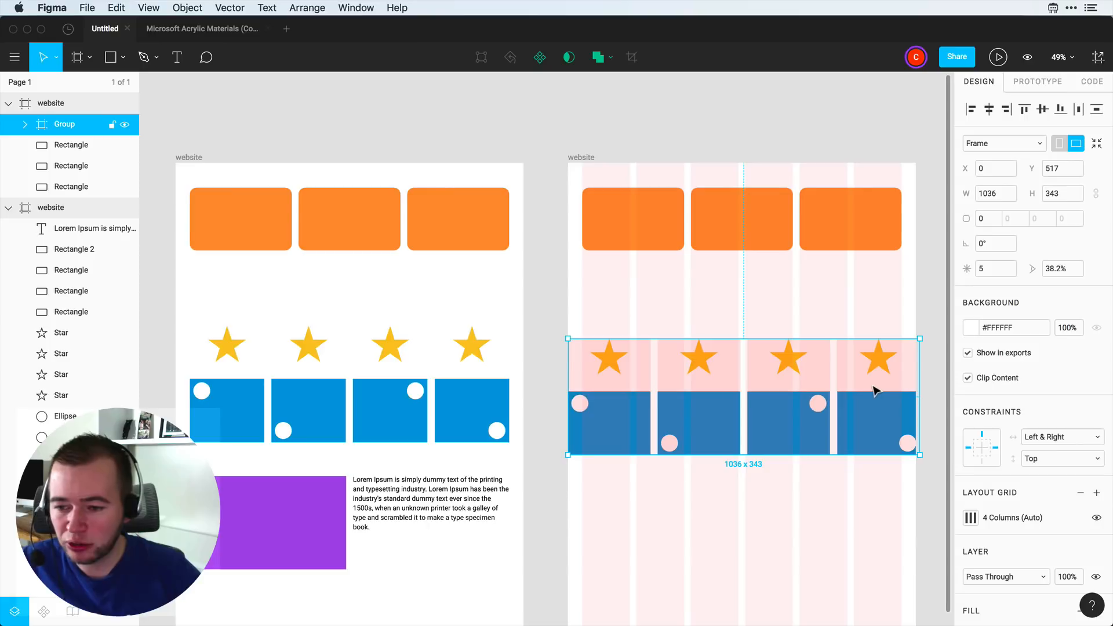
drag(926, 402, 916, 403)
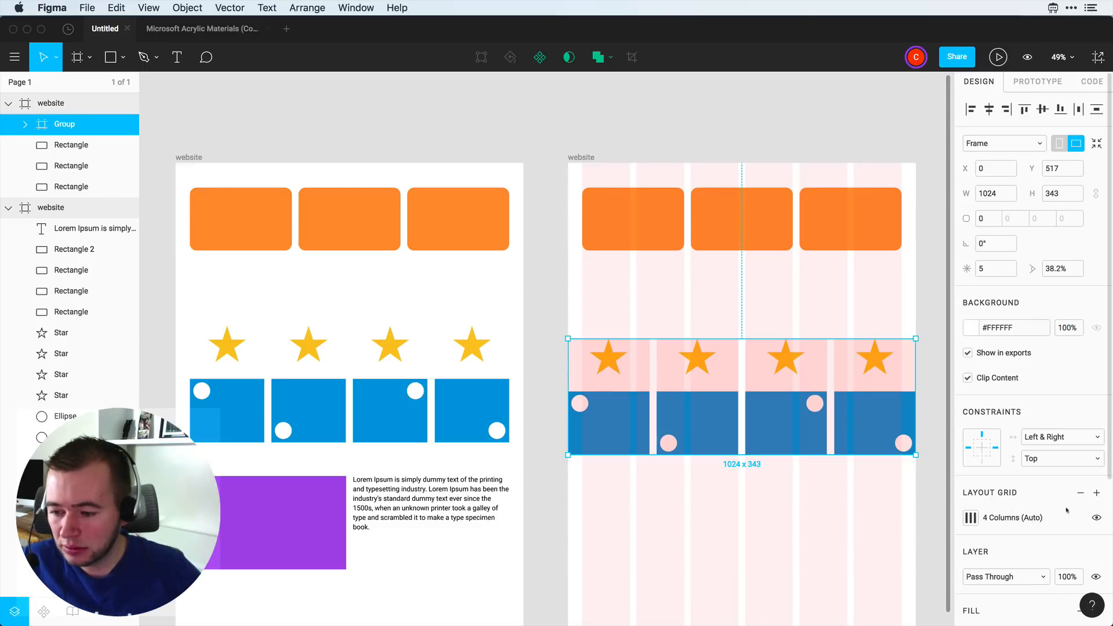
Step: Hide the layout grids of the nested frame and of the website frame containing it
click(1096, 518)
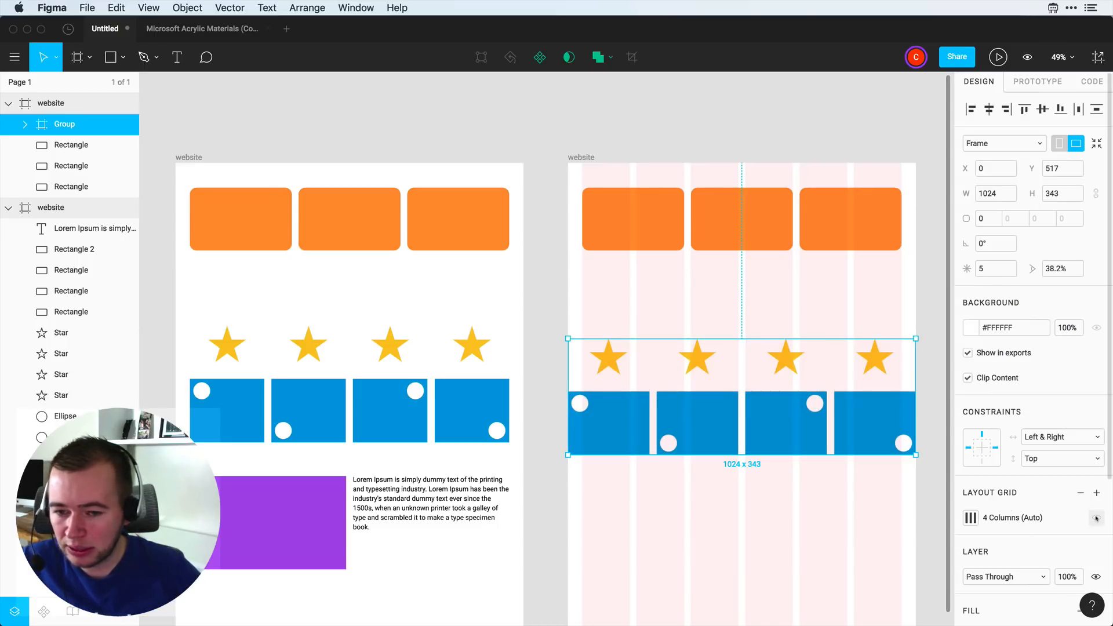
click(574, 158)
click(1096, 436)
click(578, 87)
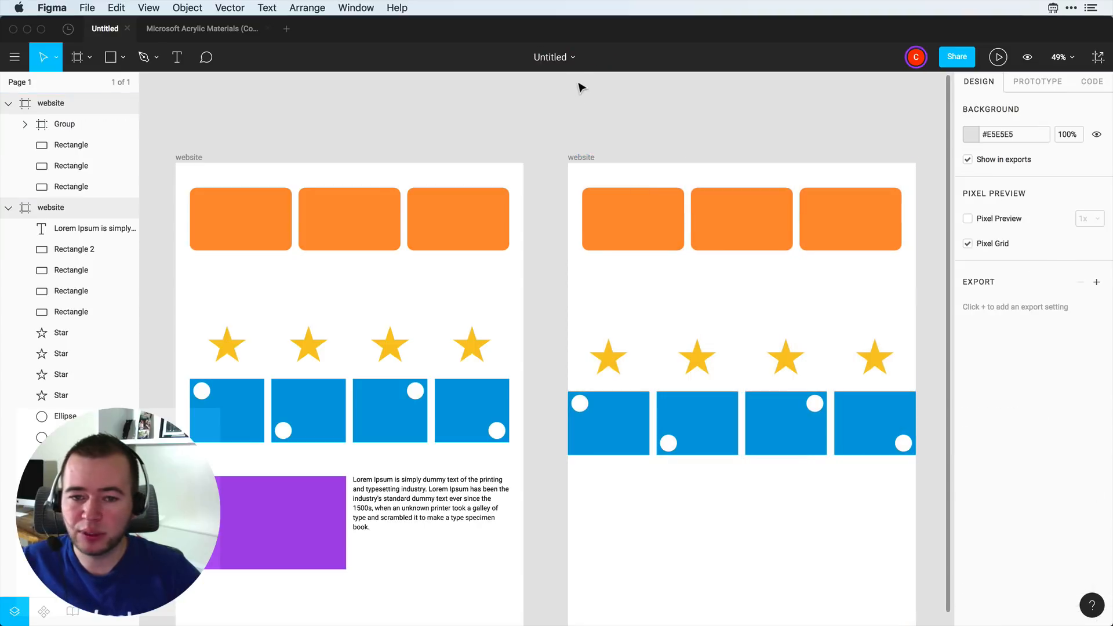
Step: Show the 4-column layout grid of the nested star and blue rectangle frame again
click(577, 158)
drag(573, 268, 571, 296)
click(753, 399)
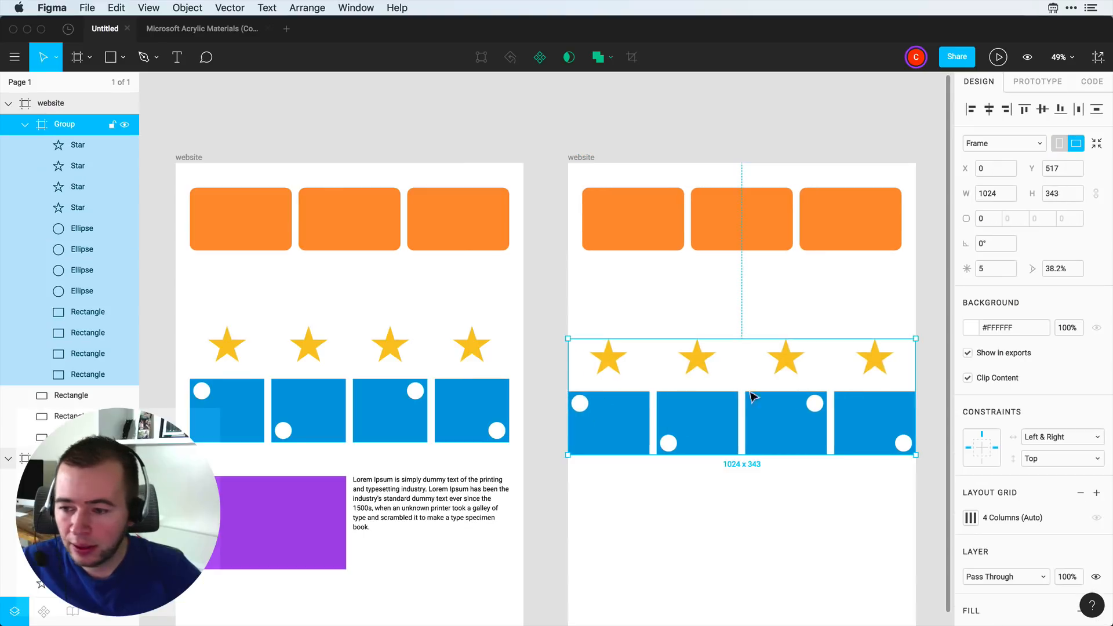
click(1095, 517)
key(Escape)
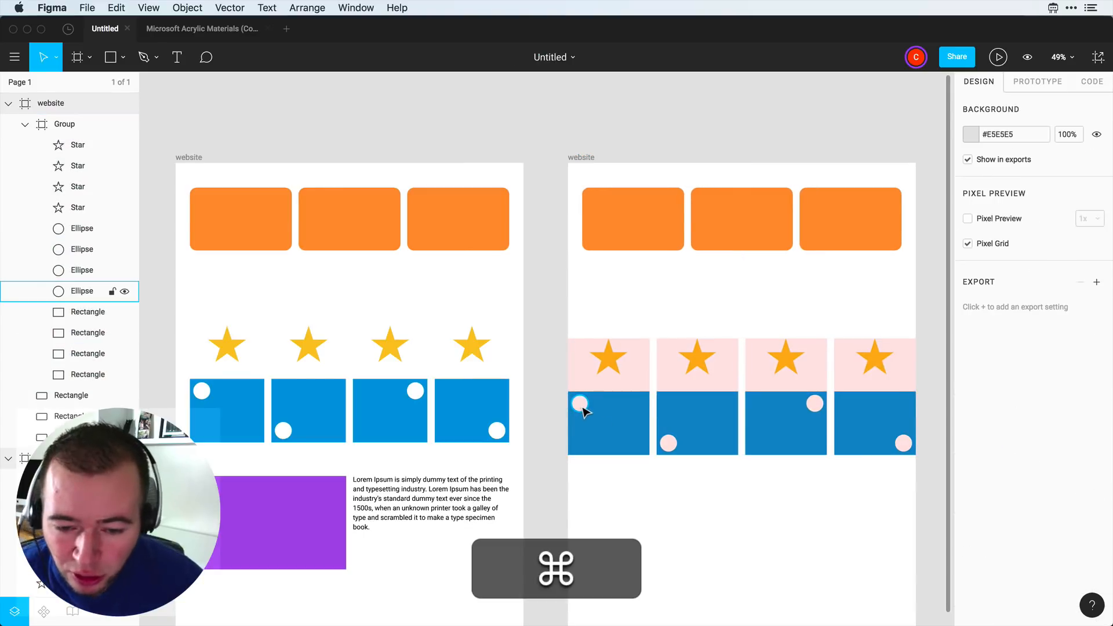
Step: Check the constraints of each of the four circles inside the nested star and blue rectangle frame
super+click(581, 409)
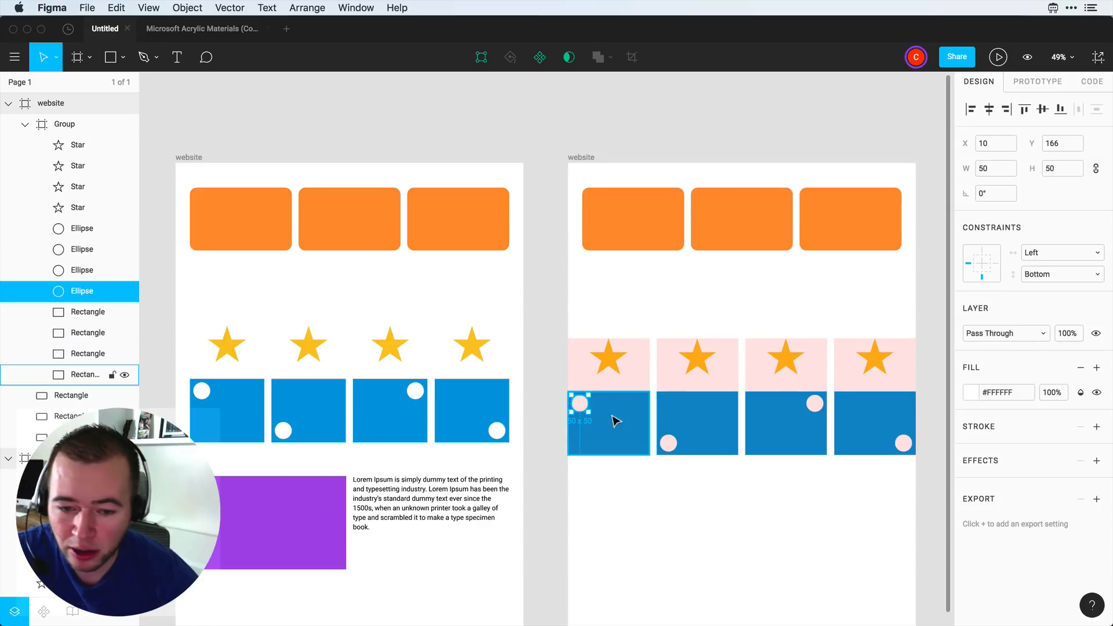
super+click(668, 444)
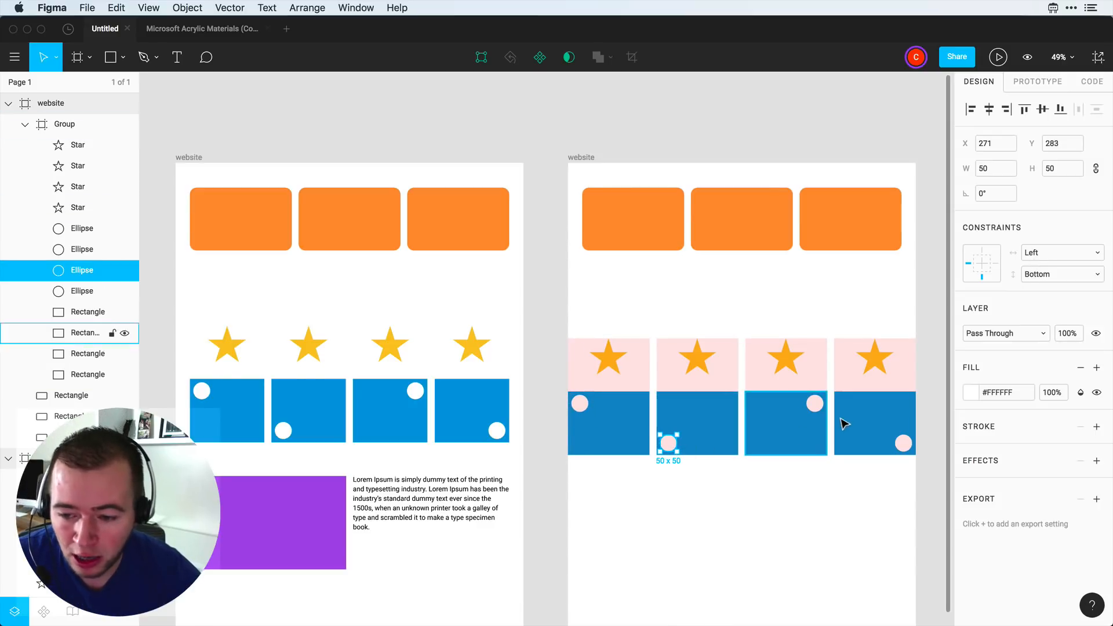
super+click(815, 404)
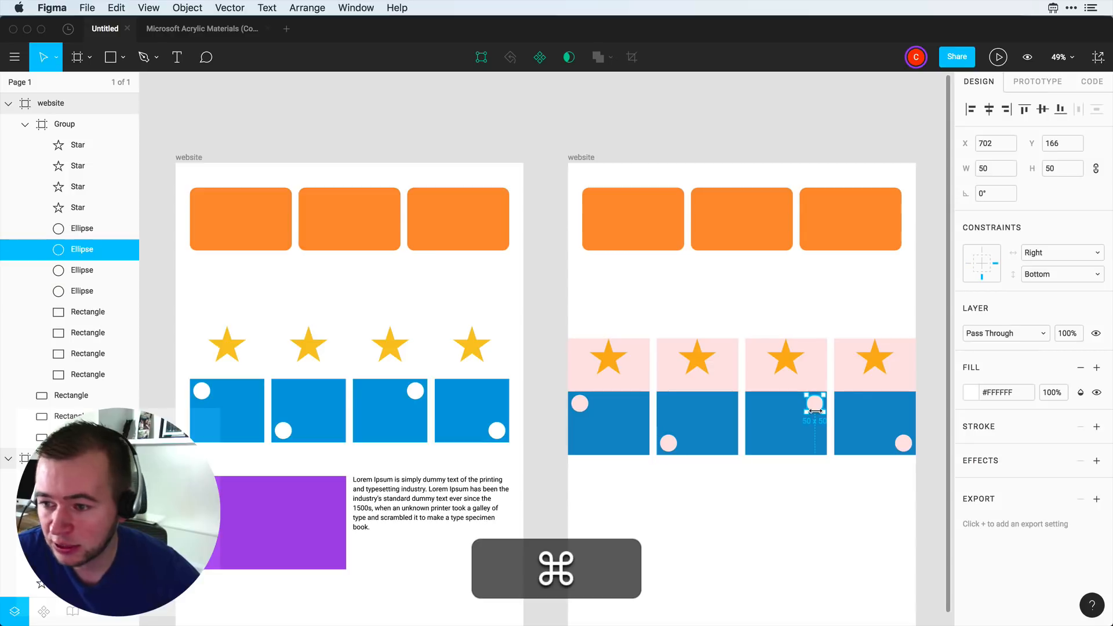
super+click(904, 444)
click(853, 489)
Step: Narrow the nested star and blue rectangle frame from its right edge to 522 px wide
click(906, 428)
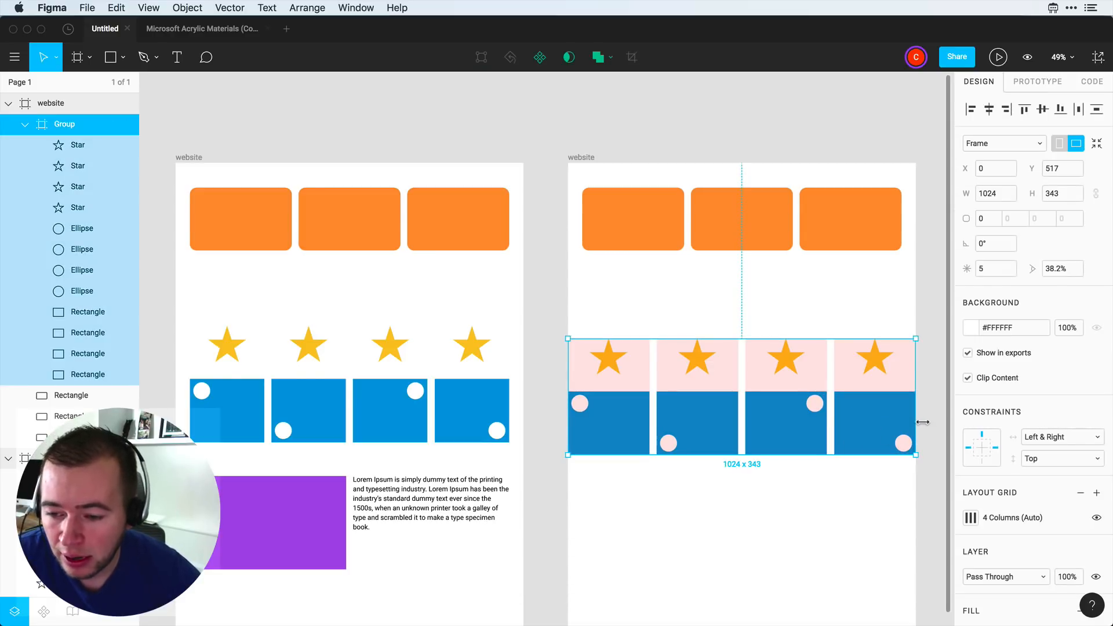
drag(925, 425, 748, 423)
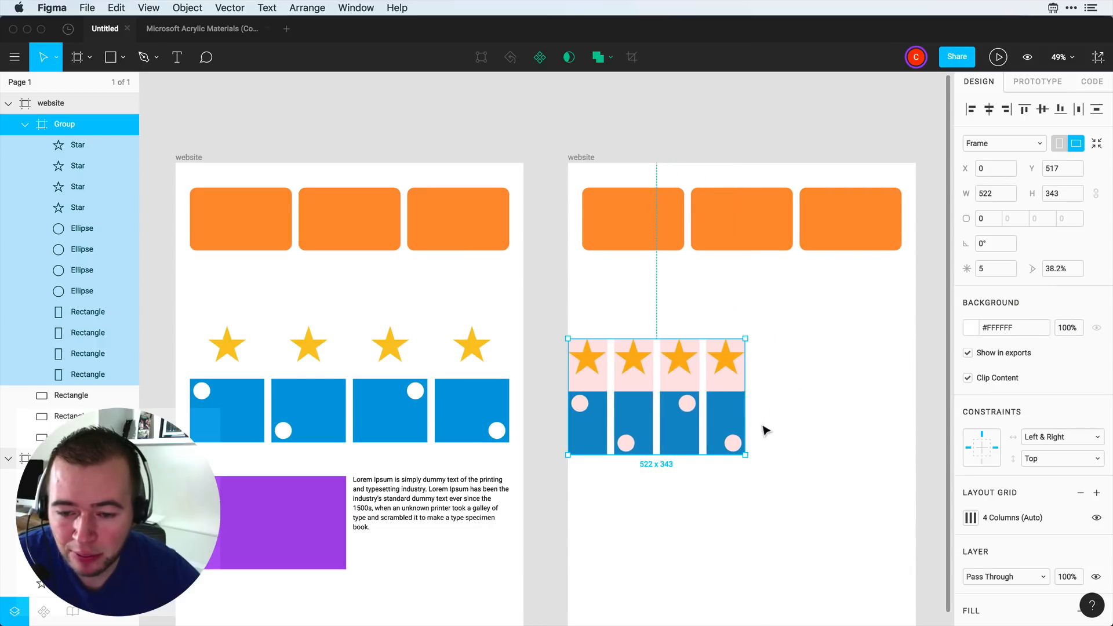
click(765, 430)
Step: Measure the third circle's distances to its blue rectangle and the gutters between the nested frame's blue rectangles
super+click(686, 403)
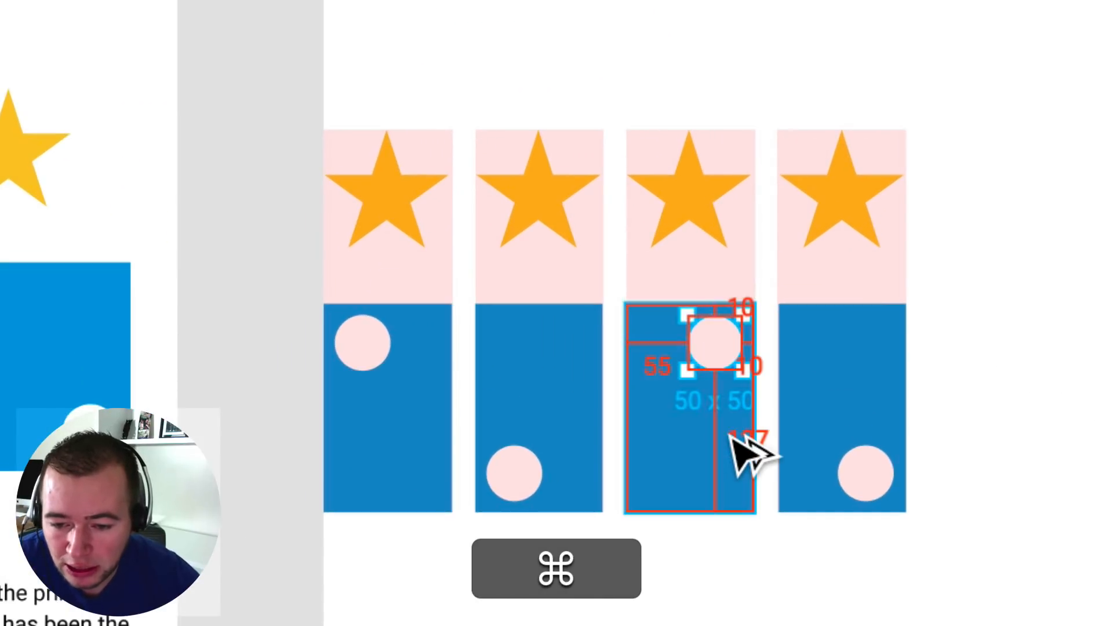
key(alt)
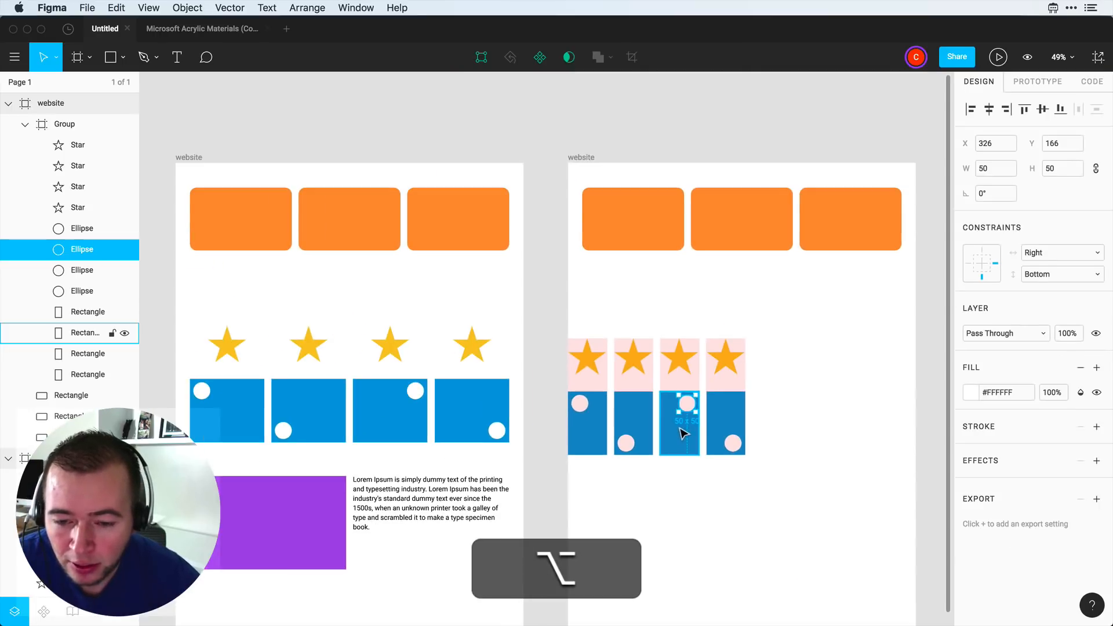
super+click(682, 435)
alt+super+click(630, 428)
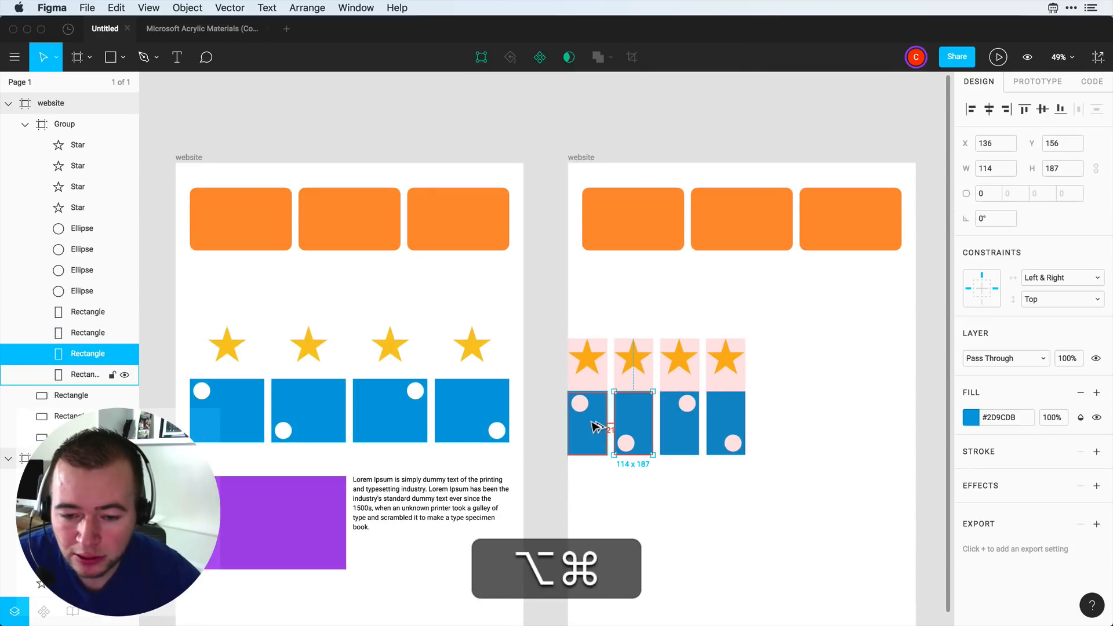
alt+super+click(692, 433)
alt+super+click(727, 431)
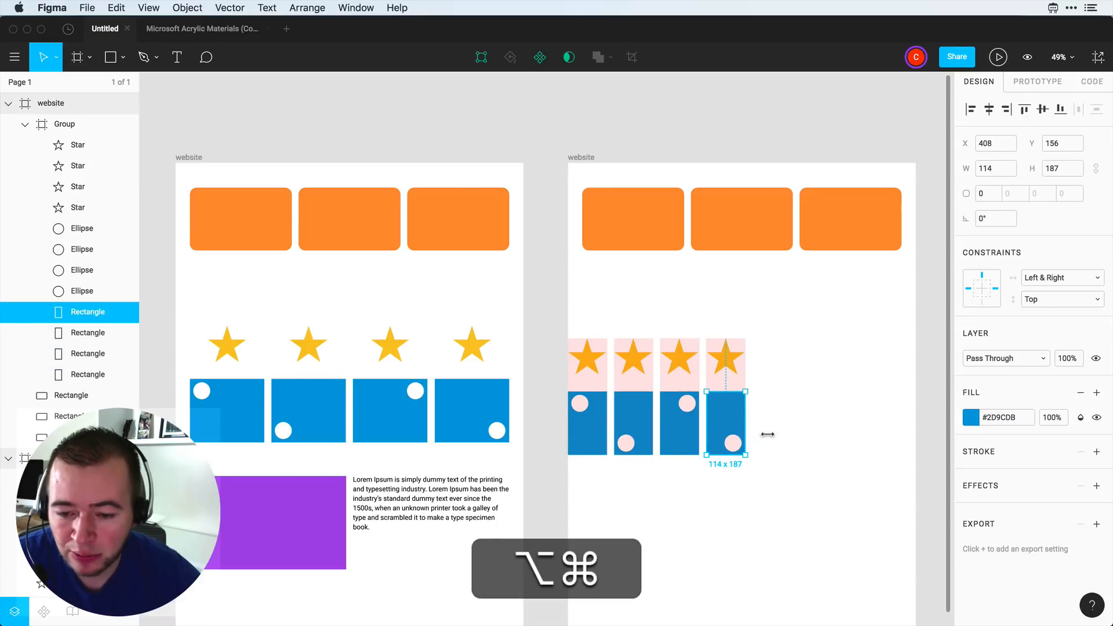
alt+super+click(760, 432)
Step: Widen the nested star and blue rectangle frame from its right edge to 1002 px
click(734, 423)
drag(745, 427, 909, 432)
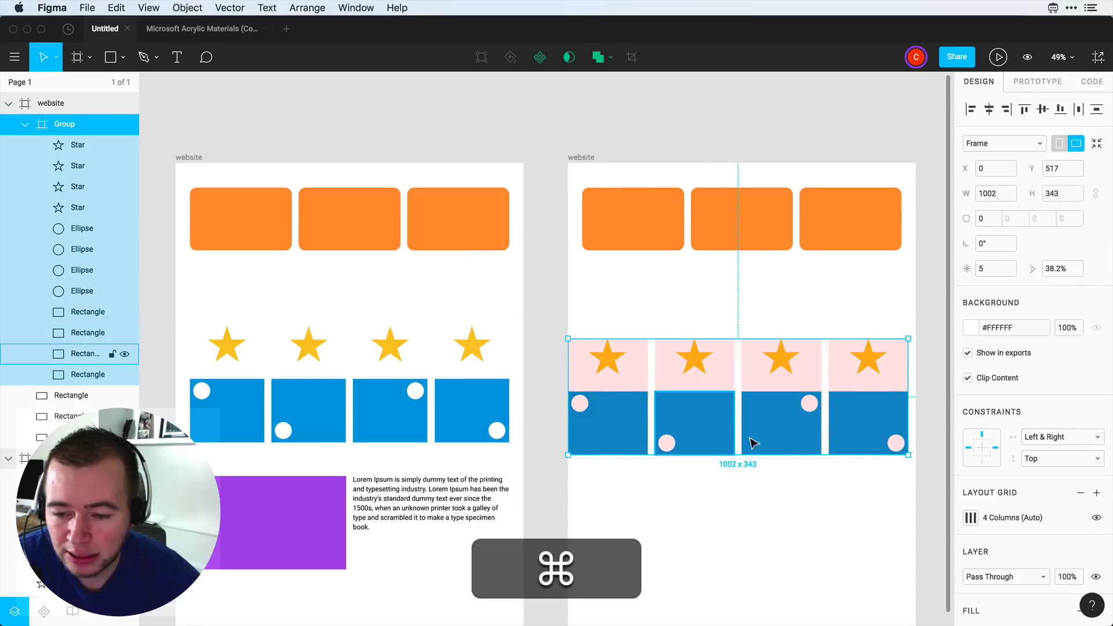
Step: Check the gutters between the nested frame's blue rectangles and the constraints of its first star
super+click(752, 438)
alt+click(714, 484)
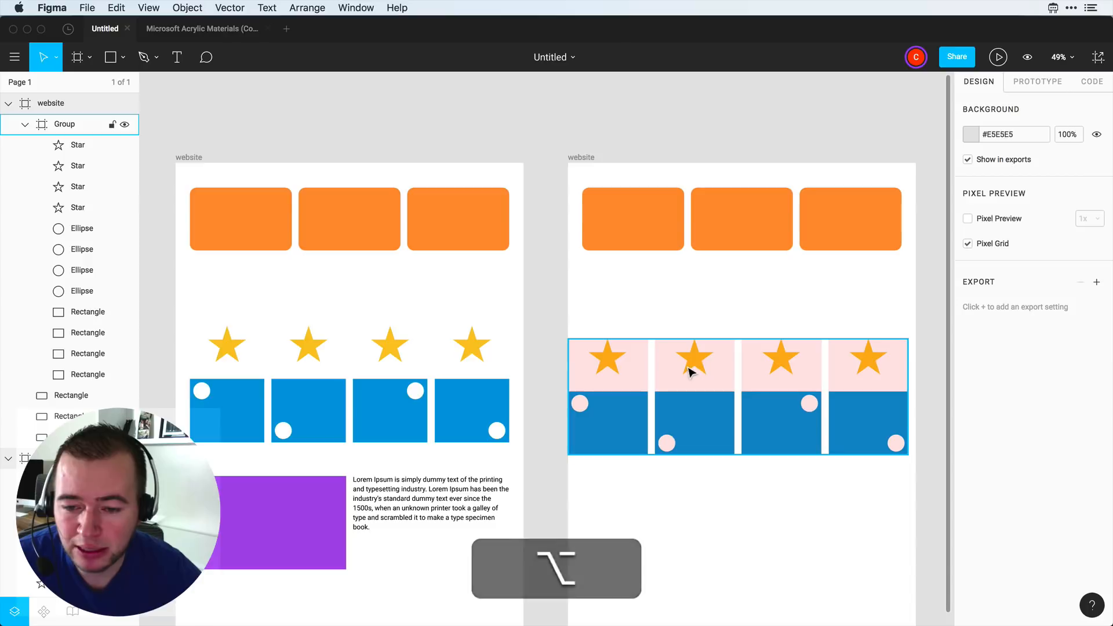
super+click(603, 368)
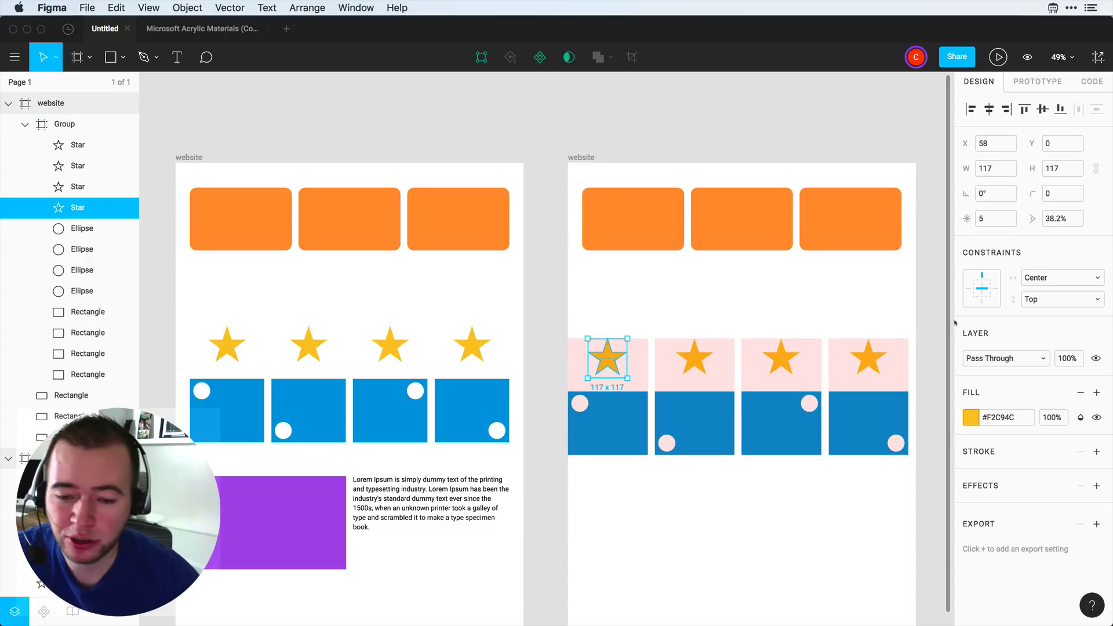
click(713, 586)
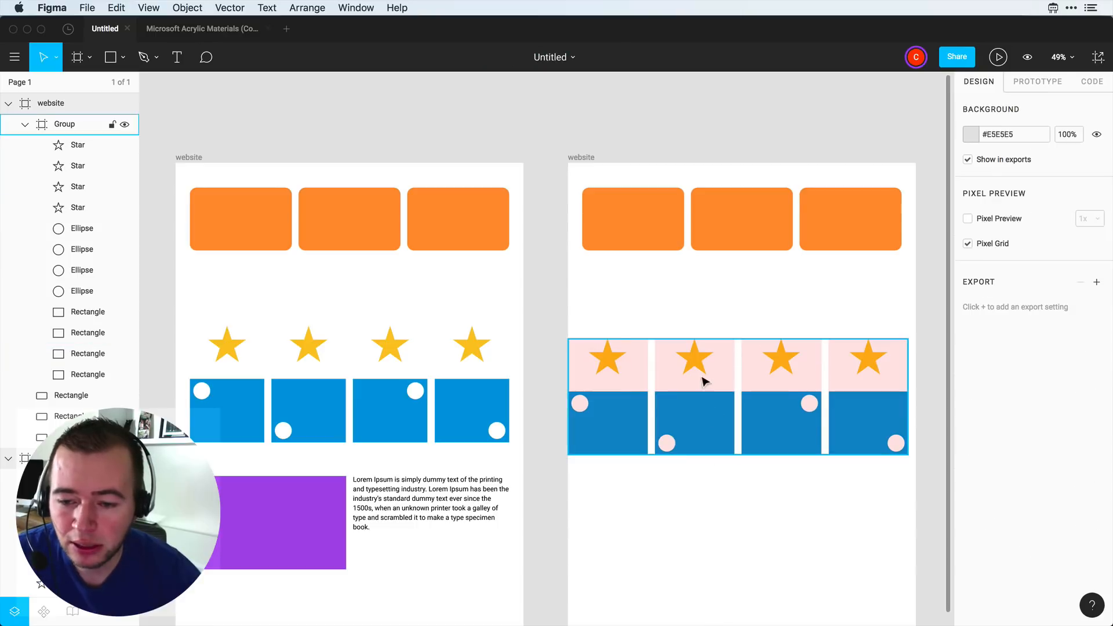
click(703, 380)
mouse_move(569, 386)
mouse_down()
mouse_move(691, 392)
mouse_move(571, 384)
mouse_up()
click(584, 157)
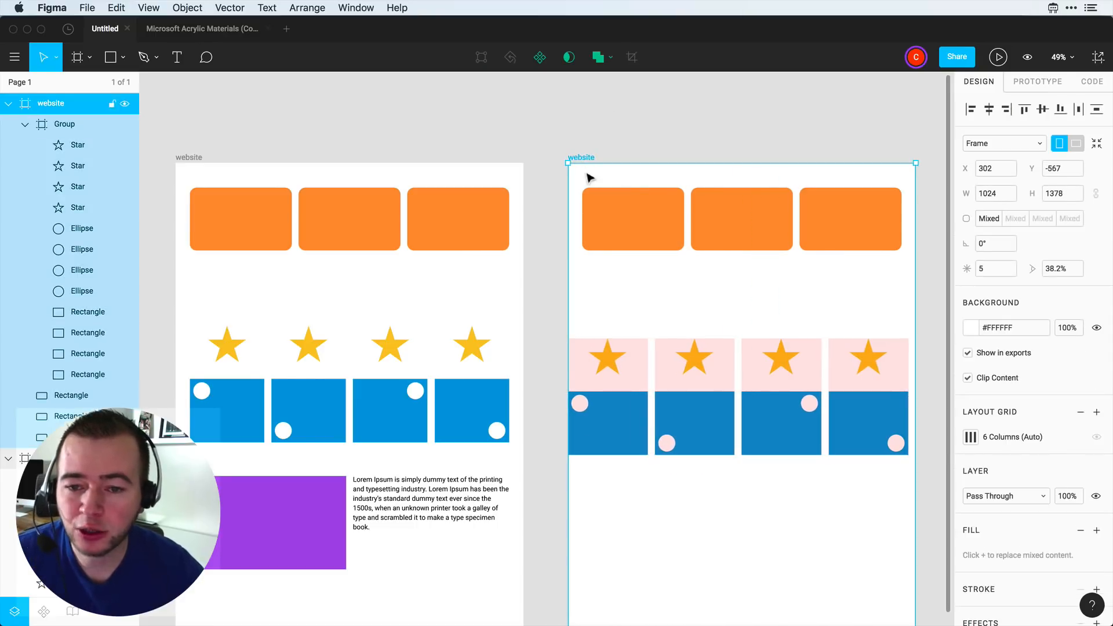
click(634, 129)
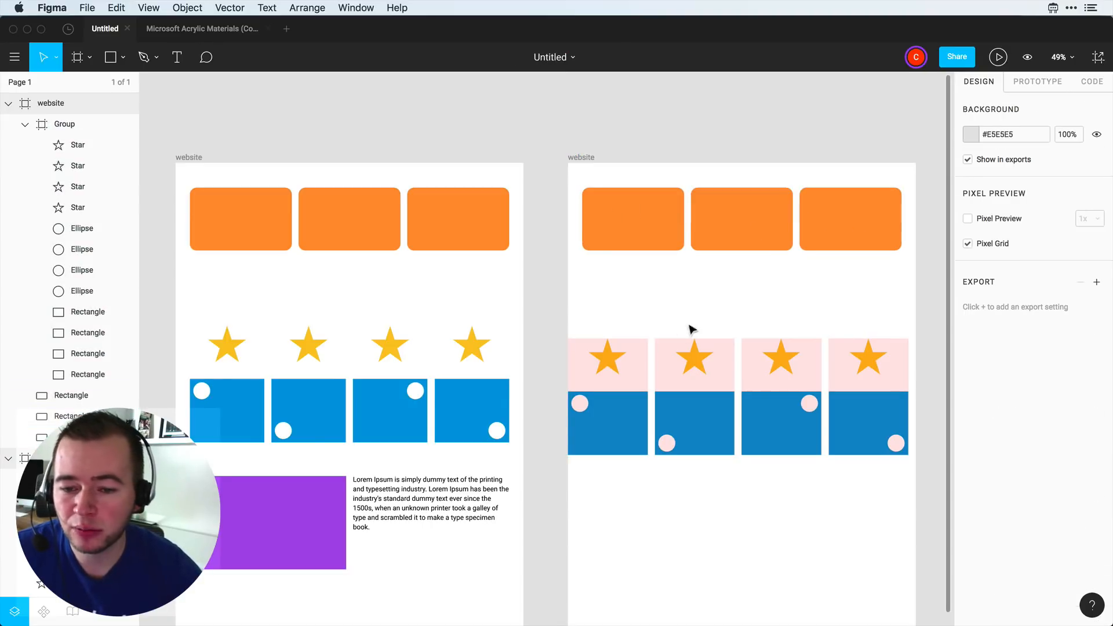
click(717, 413)
key(Escape)
scroll(760, 415, down, 3)
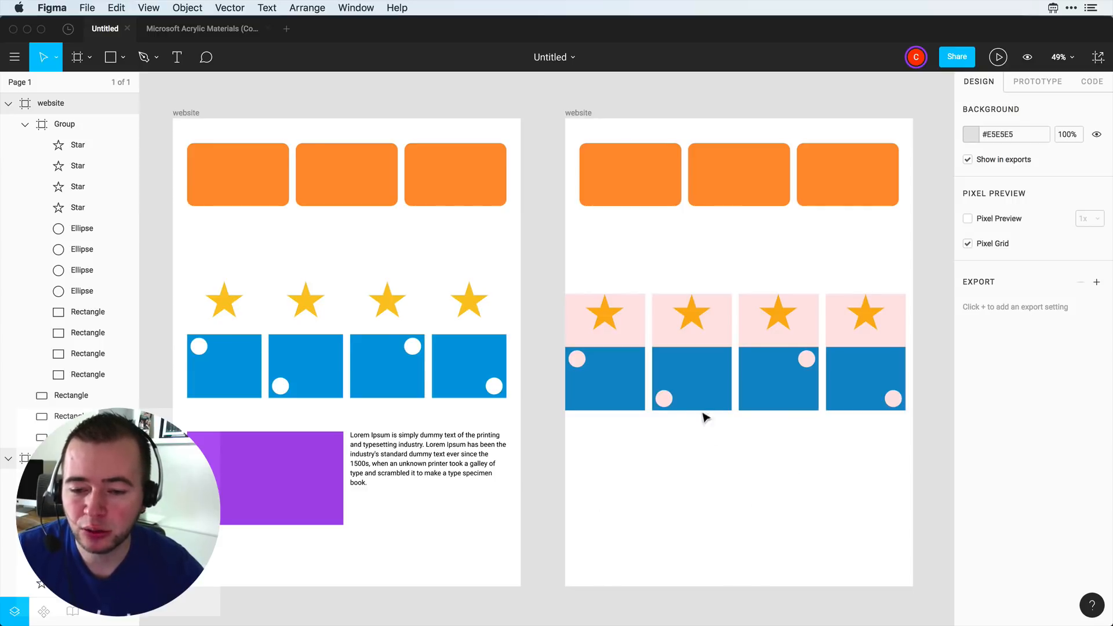
Step: Inspect the constraints of the three orange rectangles and the nested frame in the gridded website frame
click(698, 378)
click(673, 183)
click(759, 182)
click(828, 184)
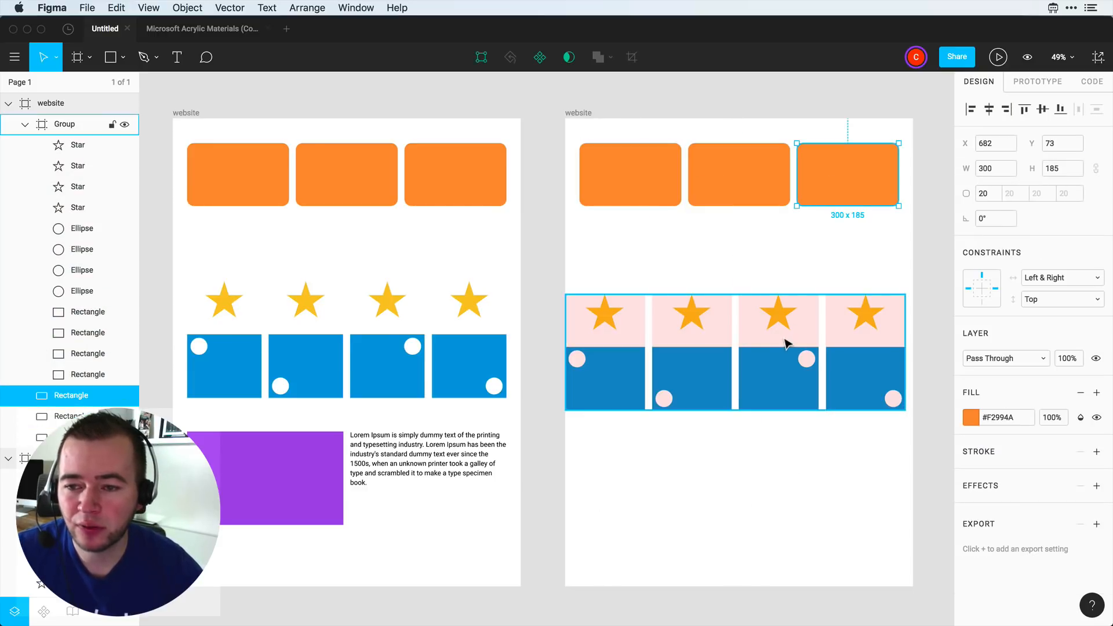
click(587, 293)
scroll(636, 322, left, 2)
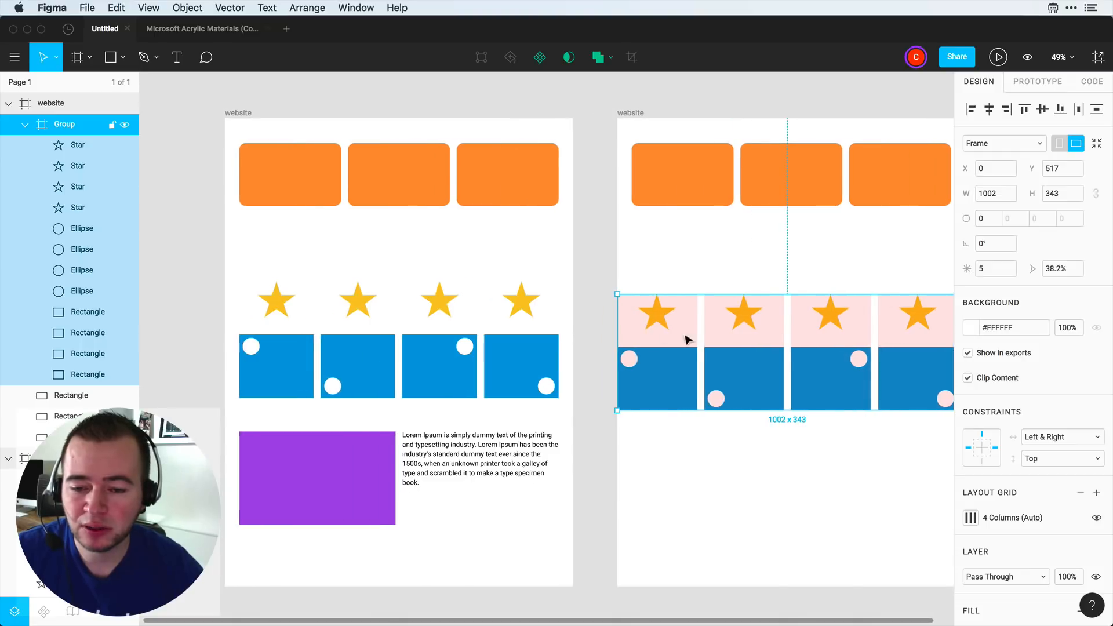
Step: Inspect the horizontal constraints of the first and third orange rectangles in the website frame without a grid
scroll(706, 343, down, 5)
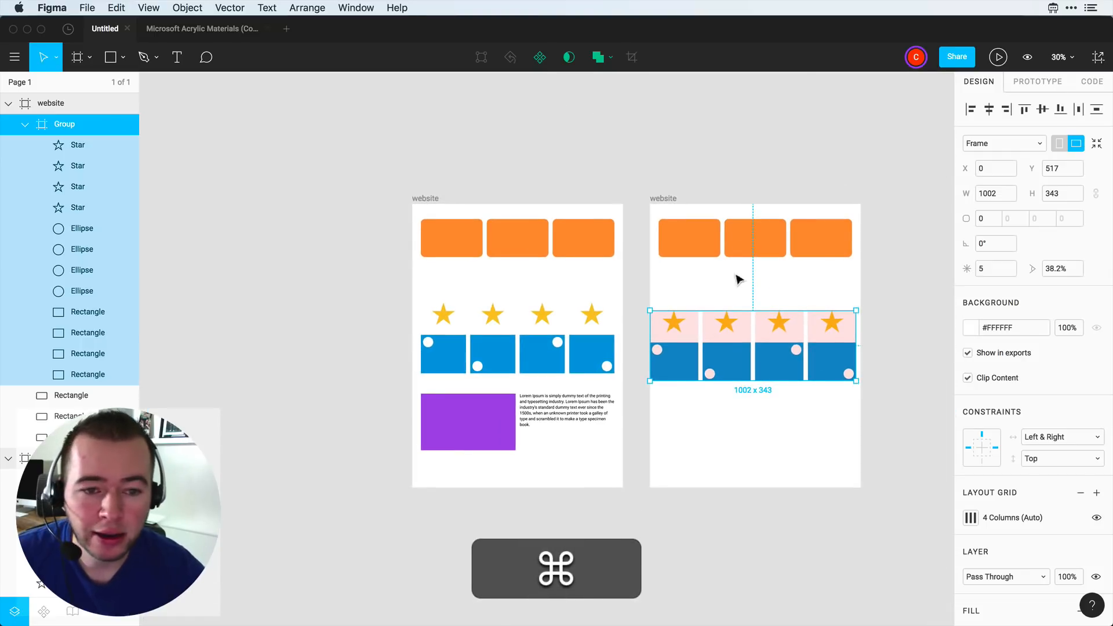
click(428, 200)
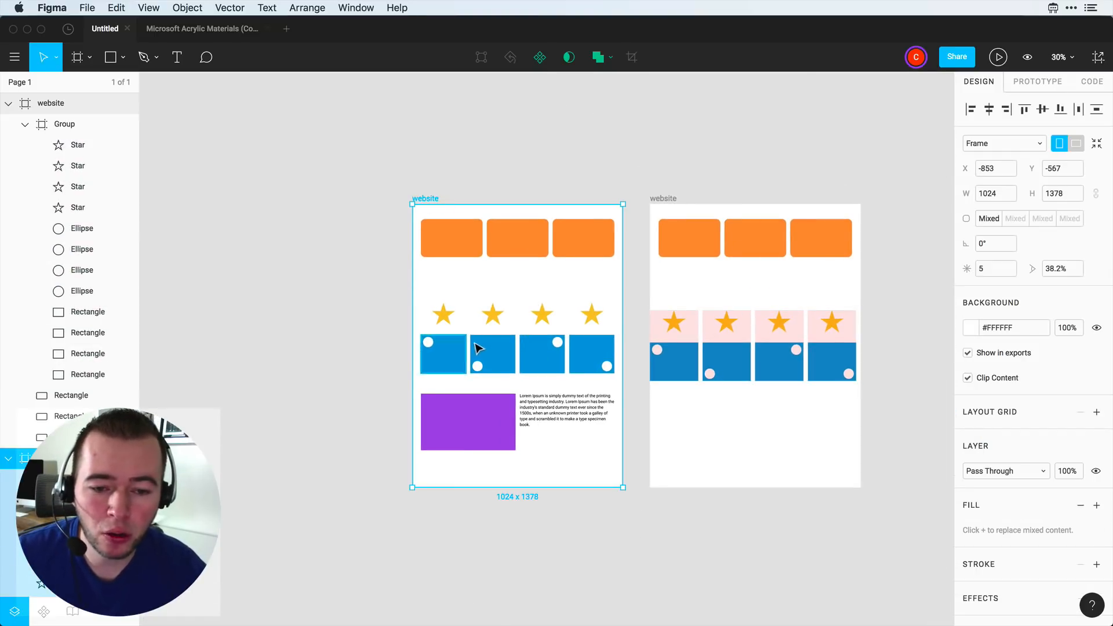
click(446, 253)
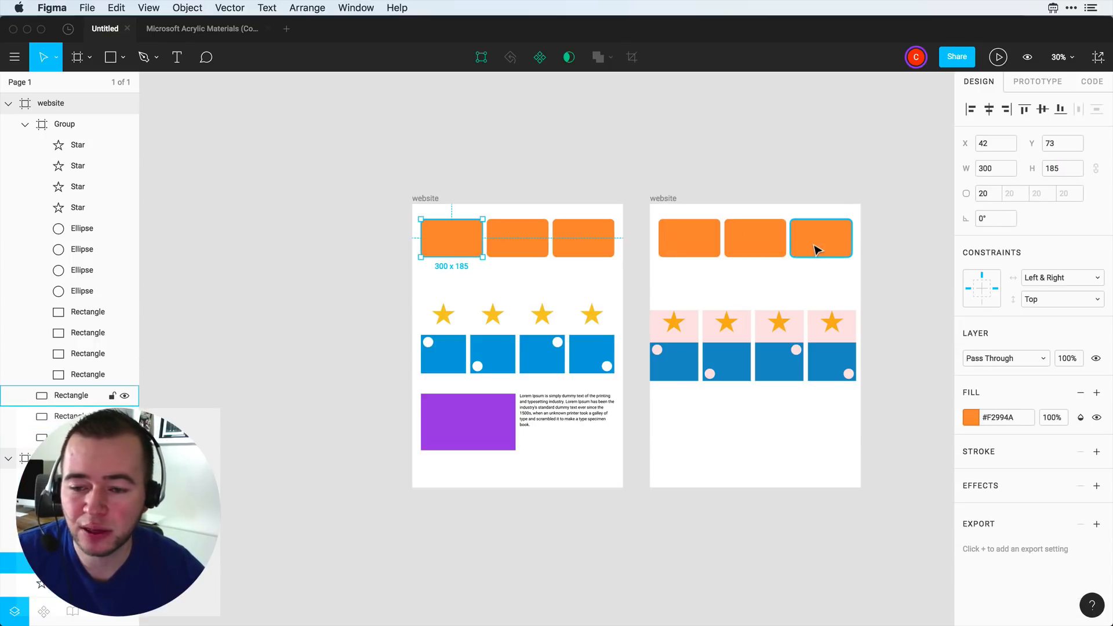
scroll(698, 274, up, 1)
scroll(697, 274, up, 1)
click(378, 186)
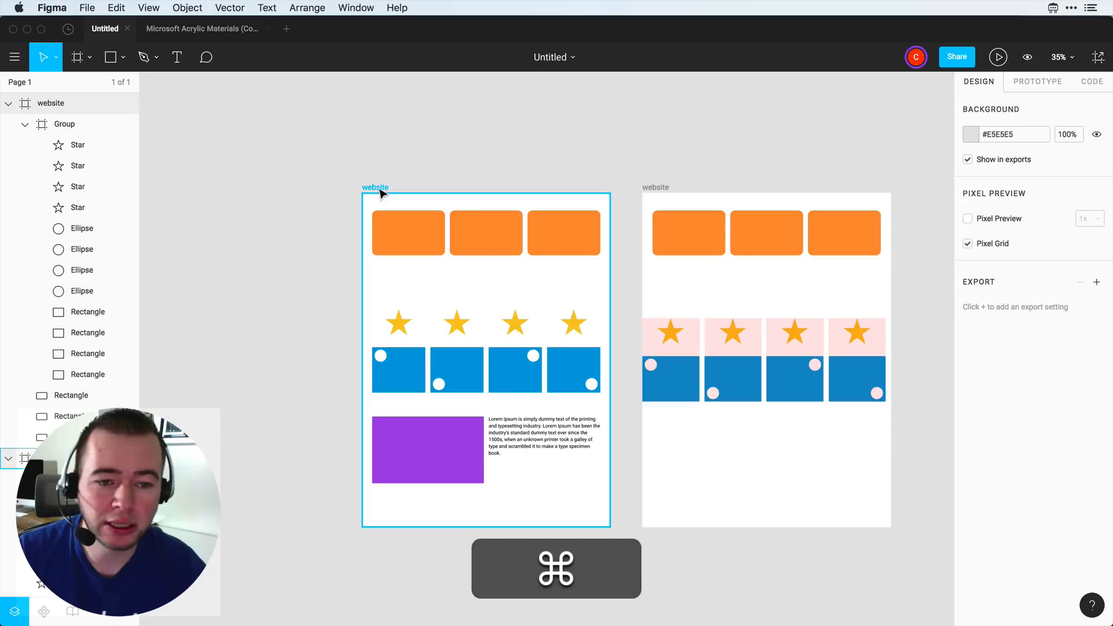
super+click(580, 253)
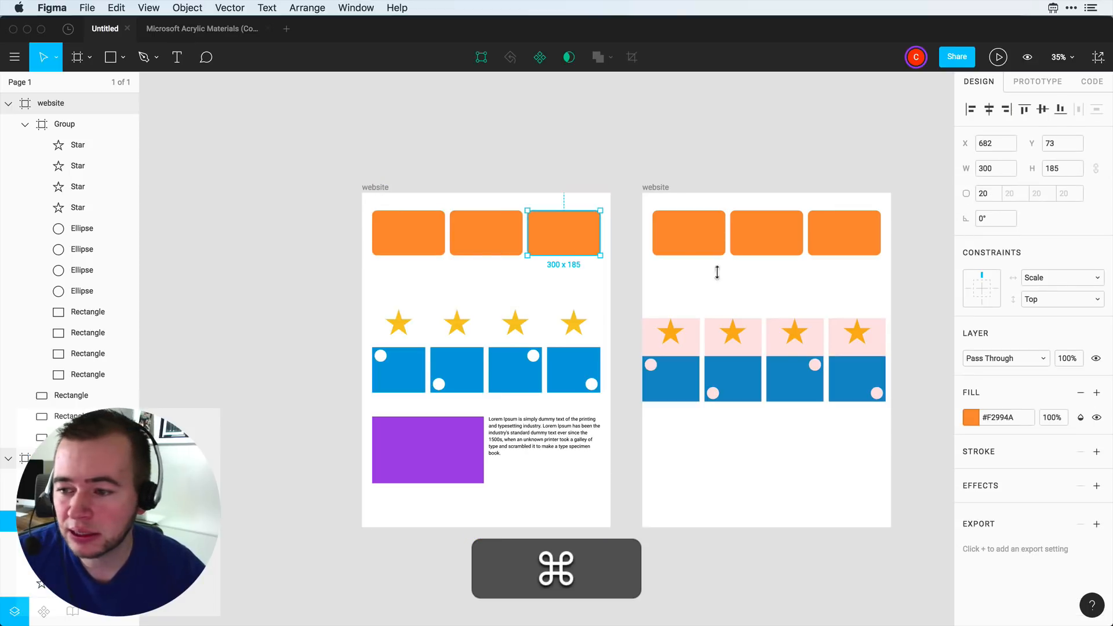
click(1053, 279)
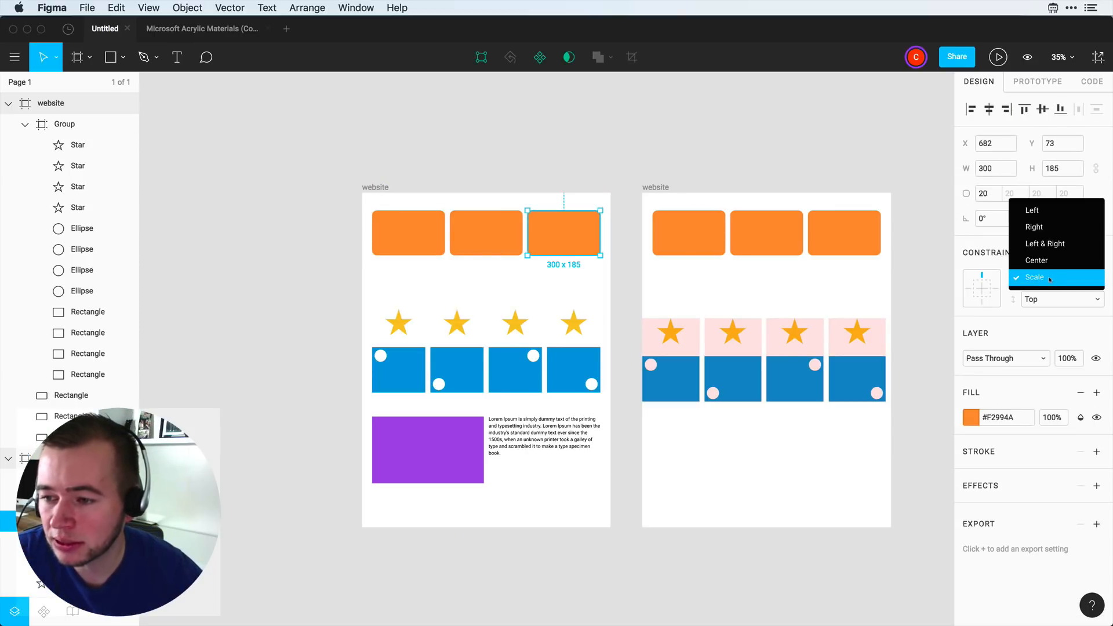
Step: Try narrowing the website frame without a grid from its right edge to 715 px, and undo the resize
click(374, 186)
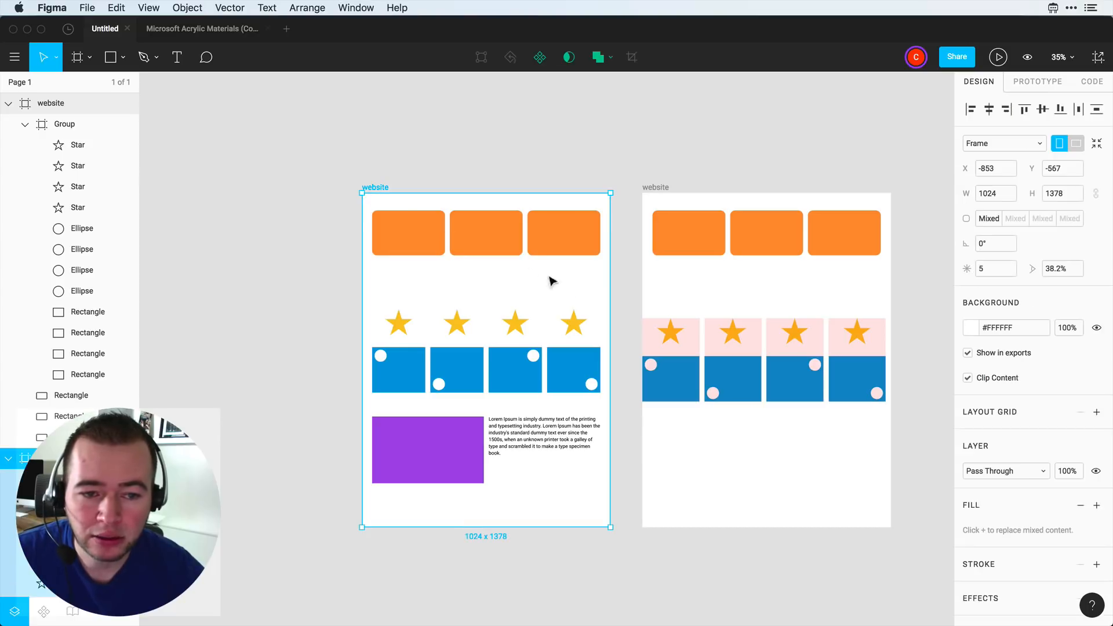
drag(614, 296, 536, 294)
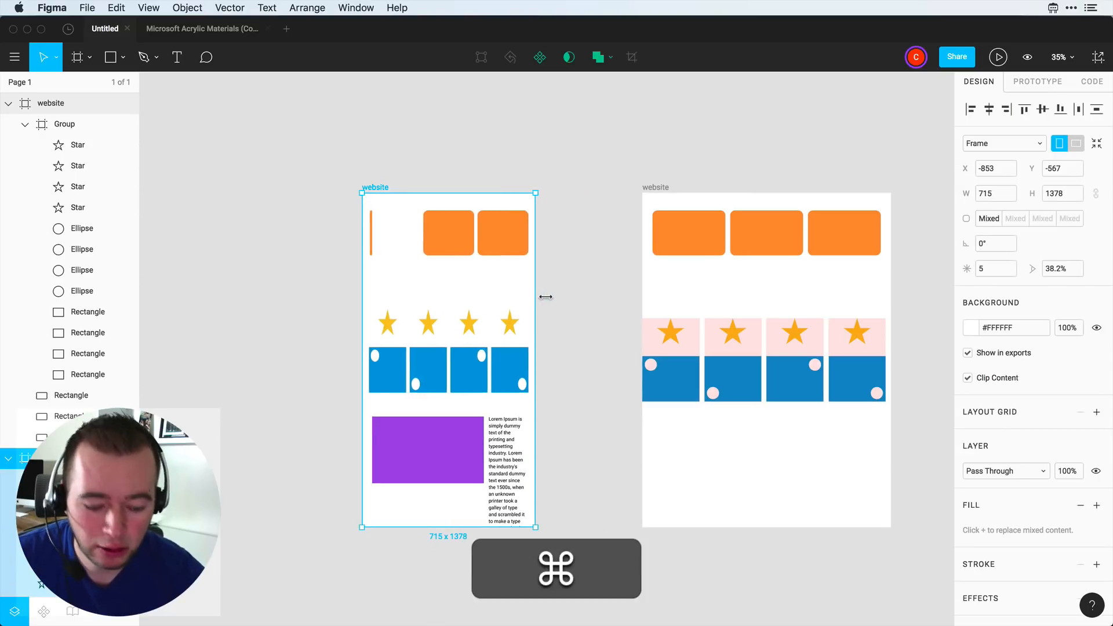
key(super+z)
Step: Set the horizontal constraint of the first orange rectangle in the website frame without a grid to Scale
click(415, 239)
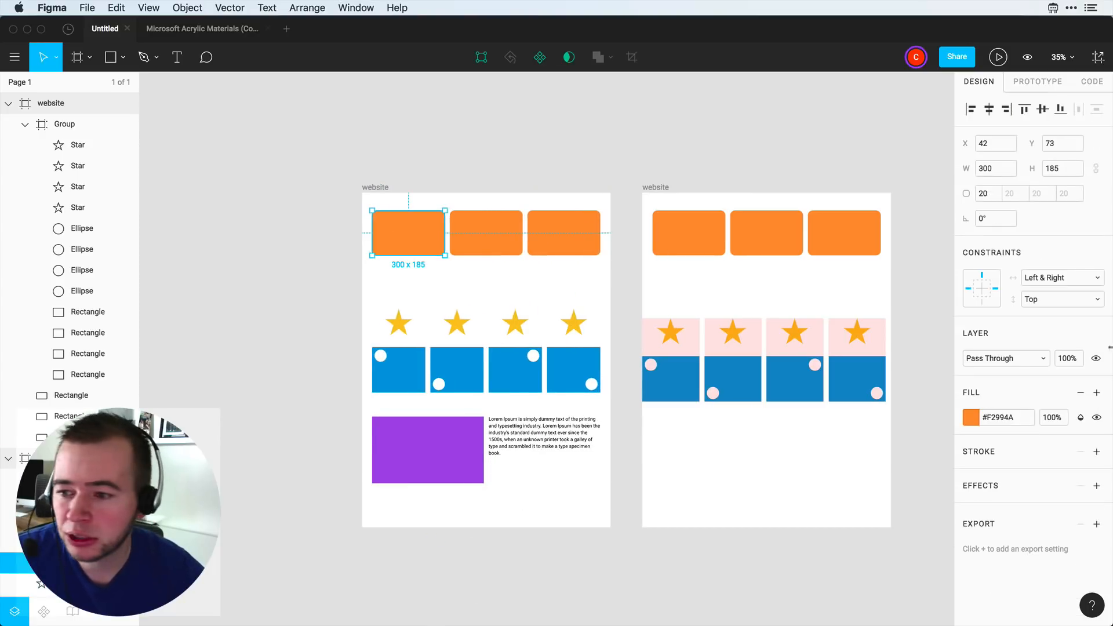
click(1047, 277)
click(1037, 293)
click(1044, 277)
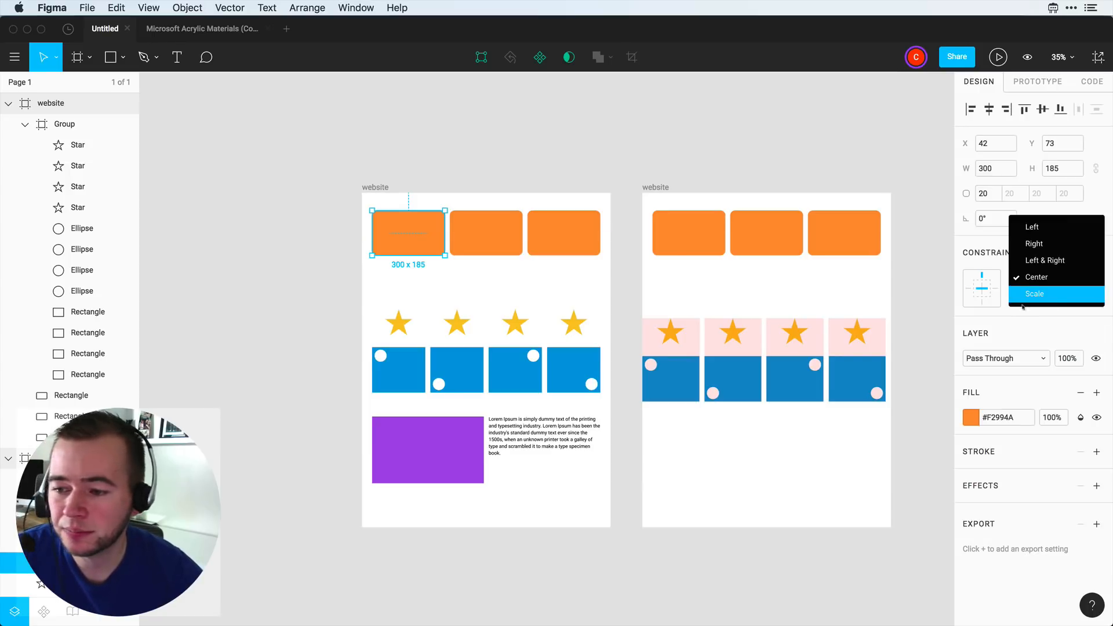
click(1023, 295)
click(350, 276)
Step: Narrow the website frame without a grid to roughly 70% of its width and the gridded website frame to 543 px
click(374, 187)
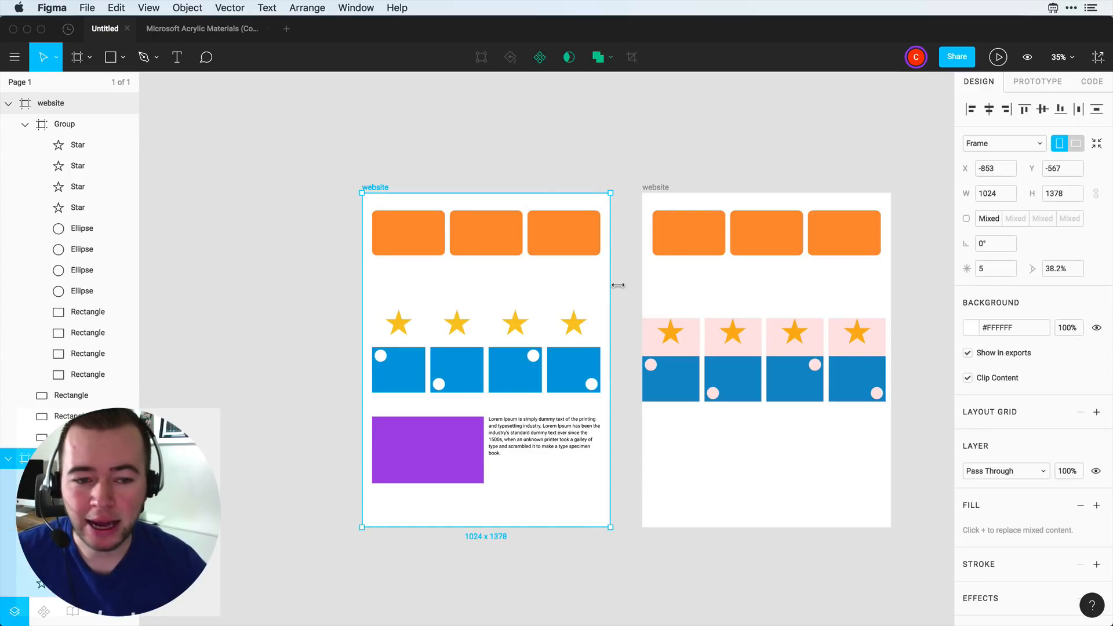
drag(618, 285, 534, 302)
click(648, 188)
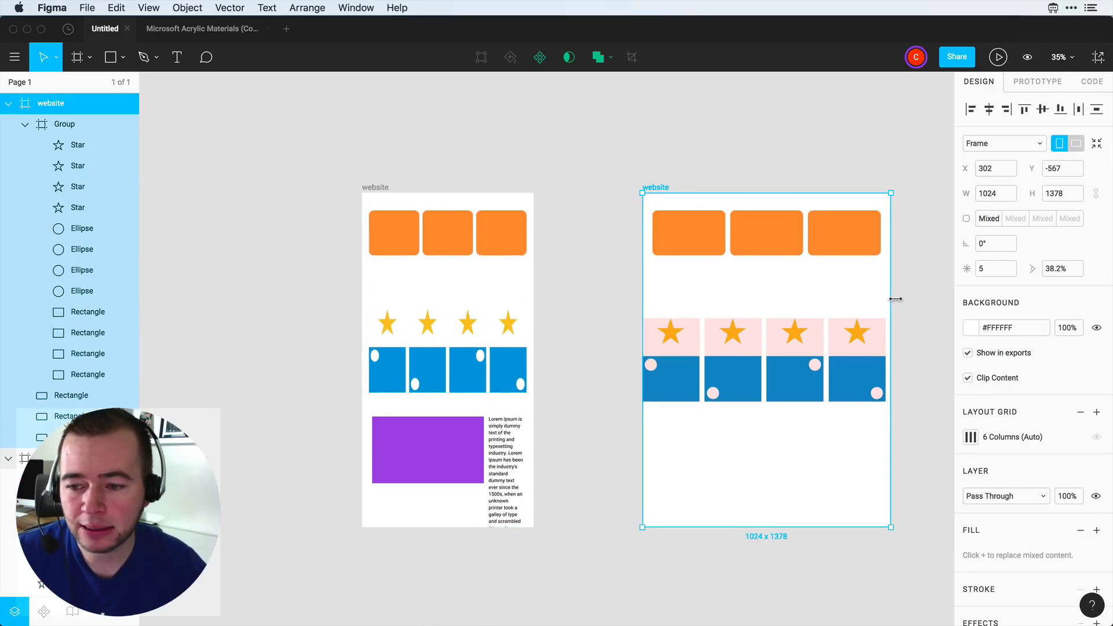
drag(895, 299, 780, 302)
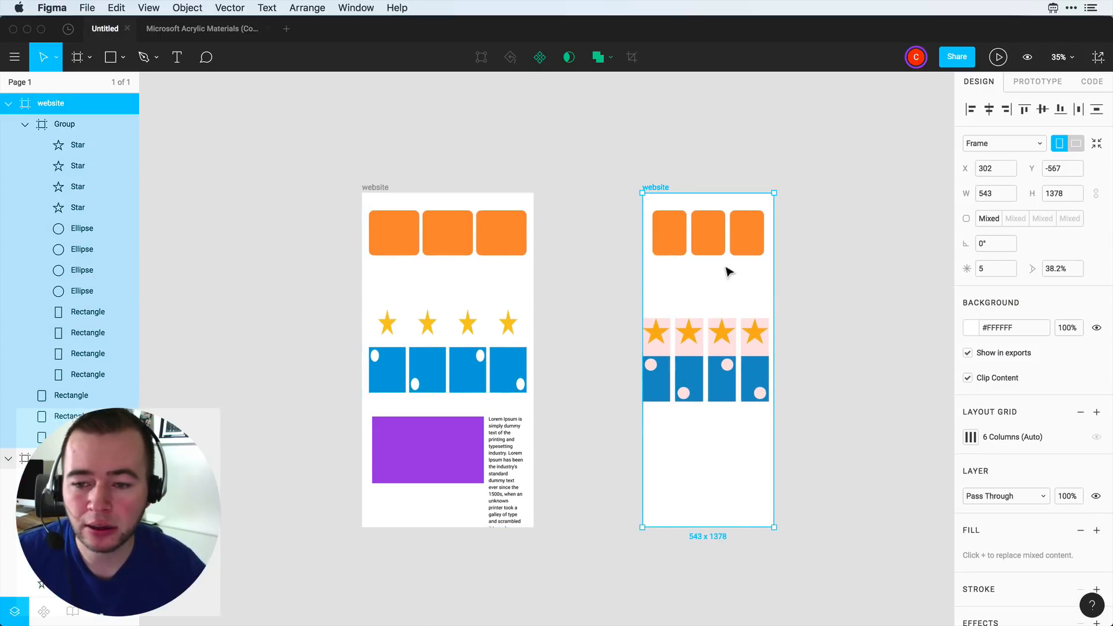
Step: Measure the gutters between the orange rectangles in both narrowed website frames for comparison
super+click(707, 238)
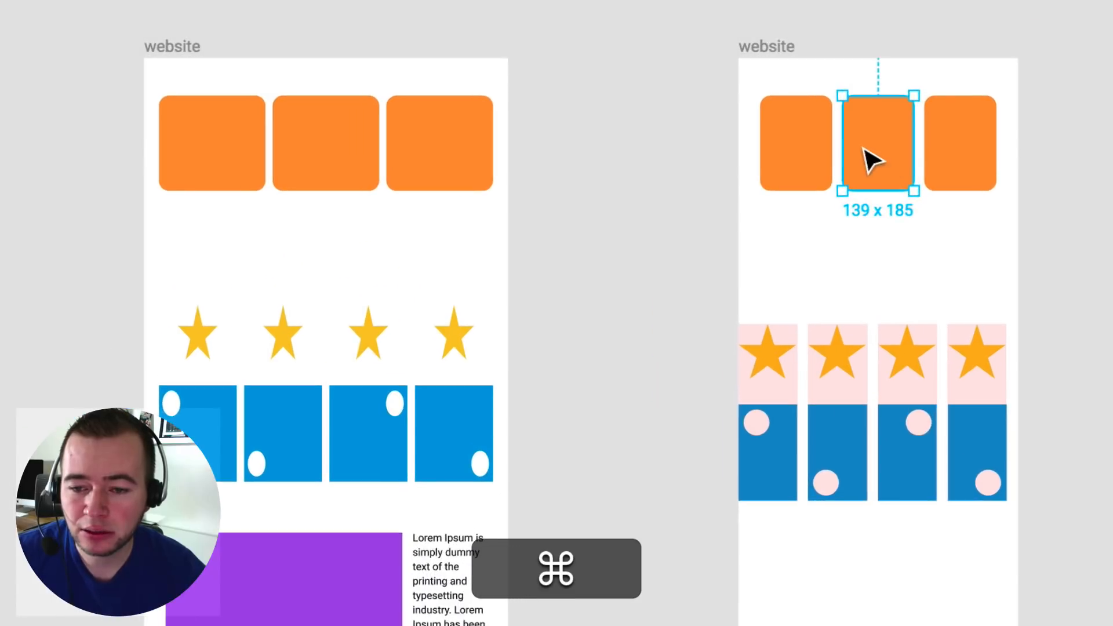
key(alt)
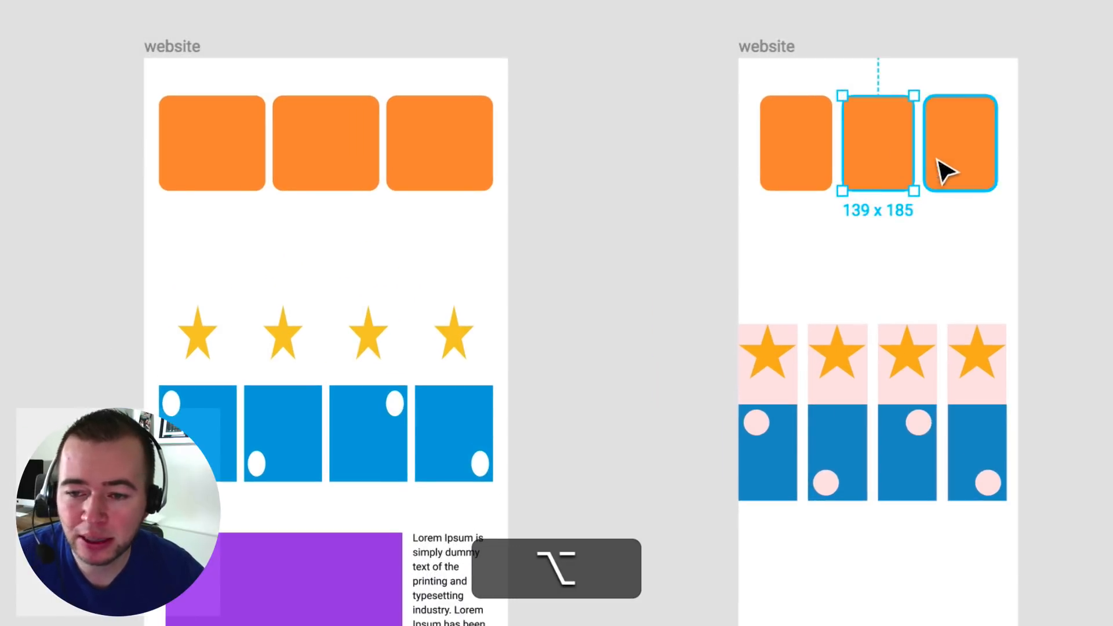
alt+super+click(342, 159)
key(alt)
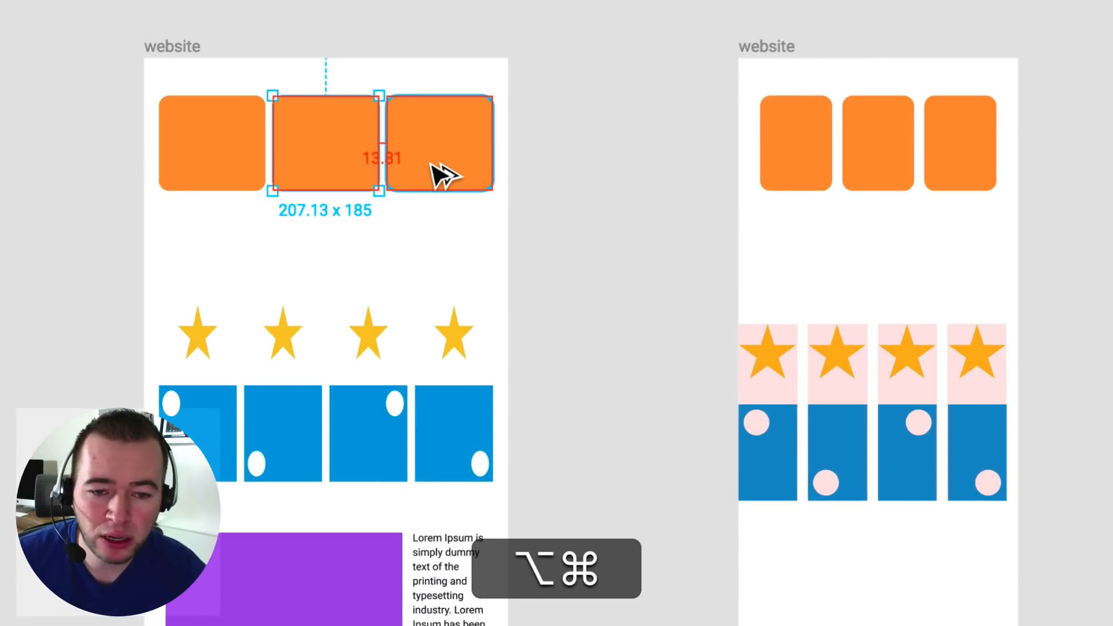
click(352, 75)
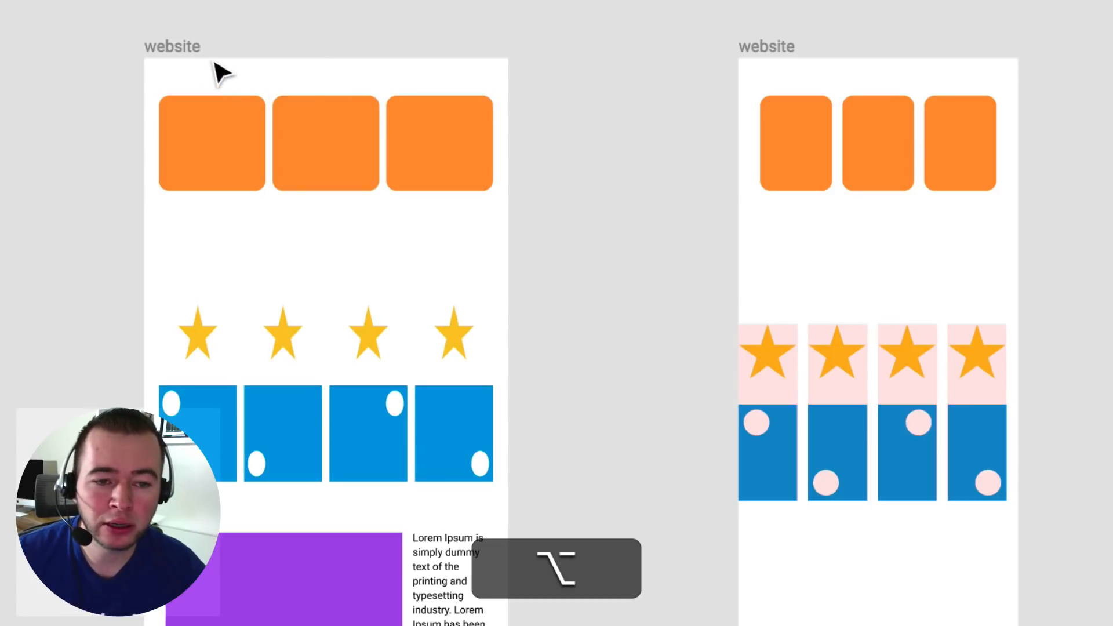
Step: Undo the recent narrowing of both website frames
click(188, 48)
key(super+z)
key(super+z)
key(super+z)
key(super+z)
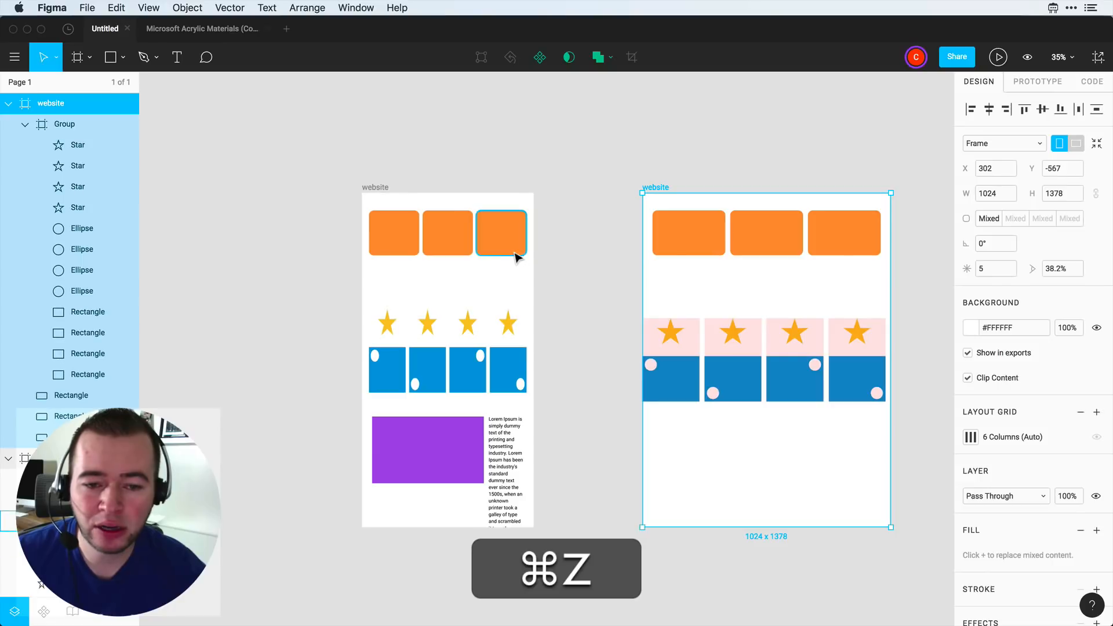
key(super+z)
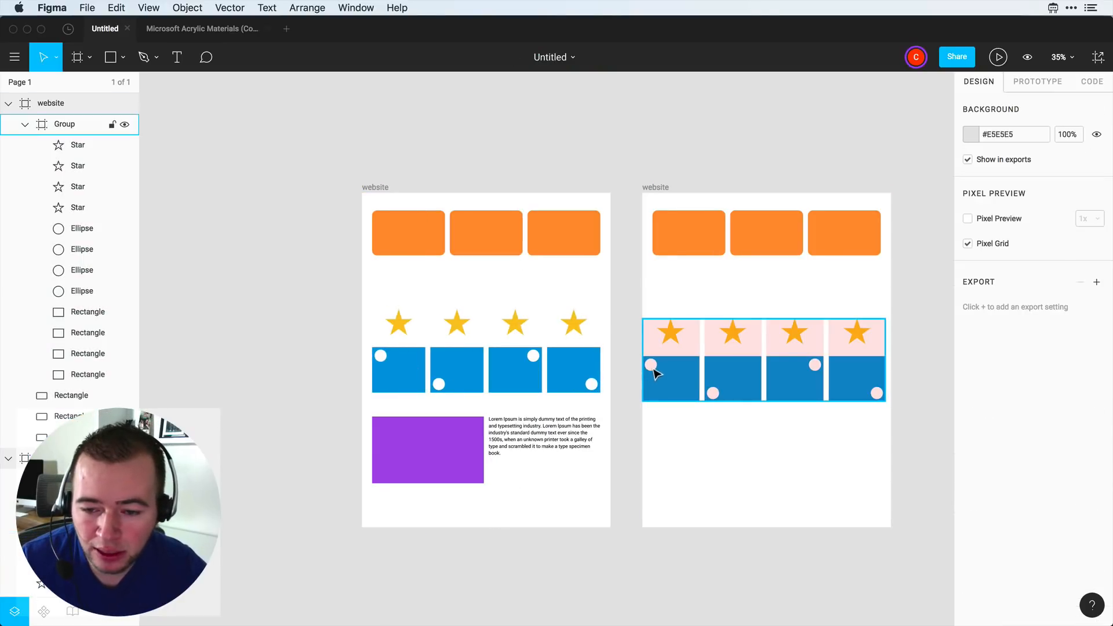
Step: Try the Left horizontal constraint on the first two white circles in the website frame without a grid
super+click(380, 355)
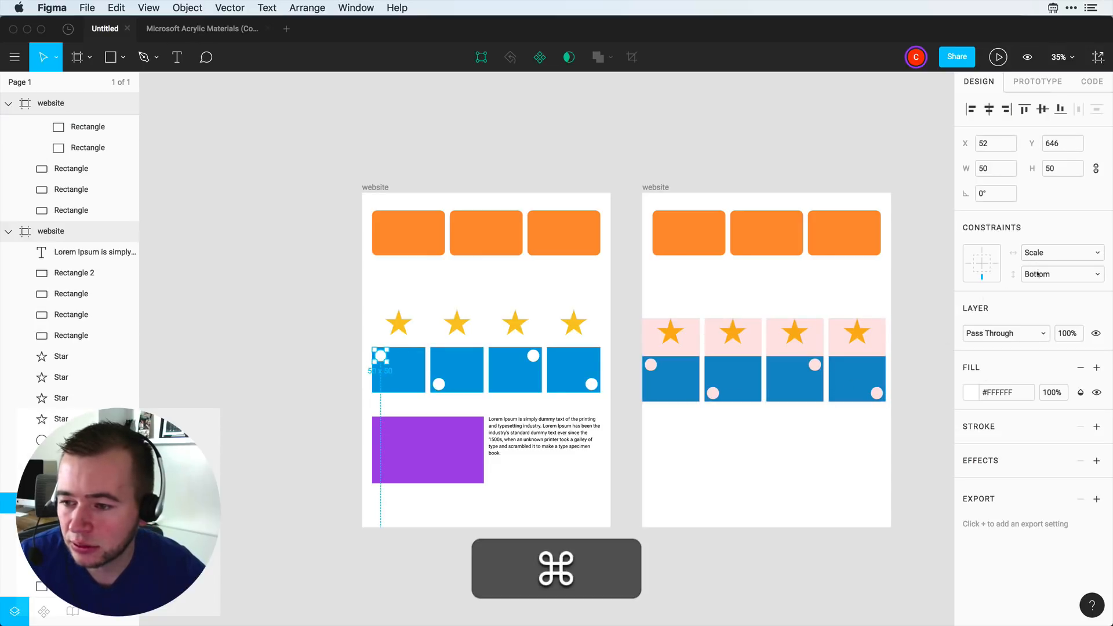
click(1043, 252)
click(1035, 181)
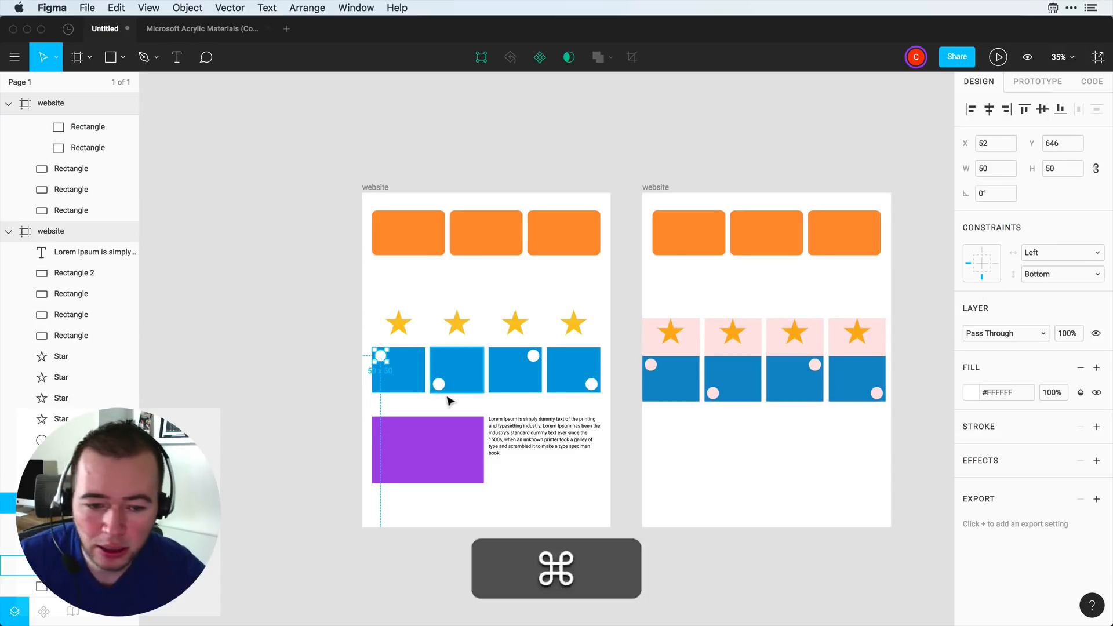
super+click(439, 383)
click(1043, 252)
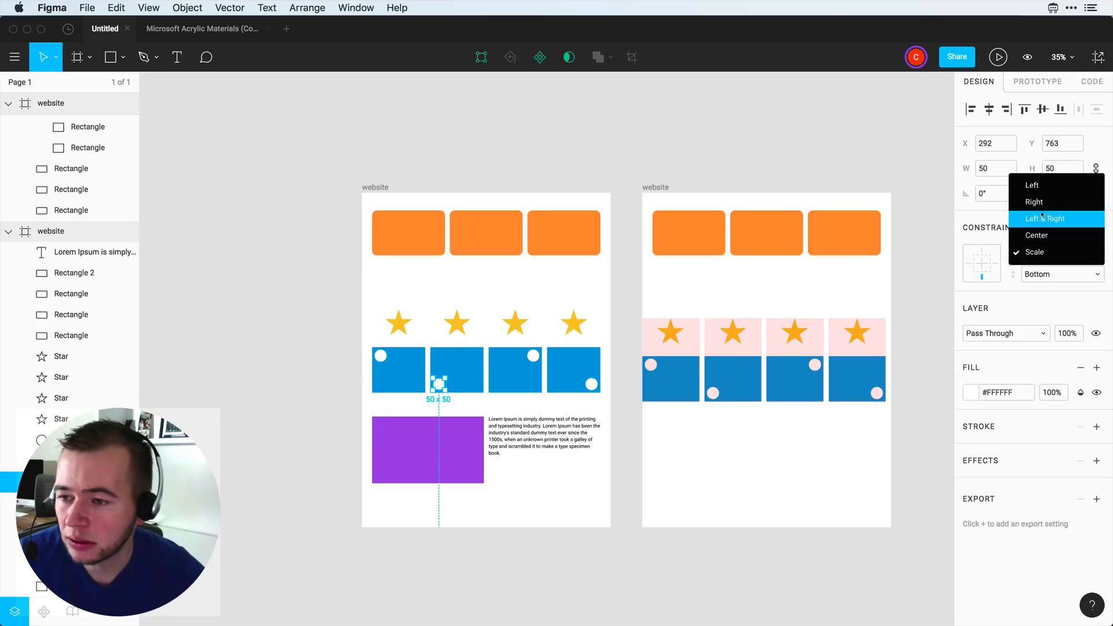
click(1035, 183)
Step: Check the constraints of the four blue rectangles in the website frame without a grid
super+click(397, 385)
shift+super+click(464, 383)
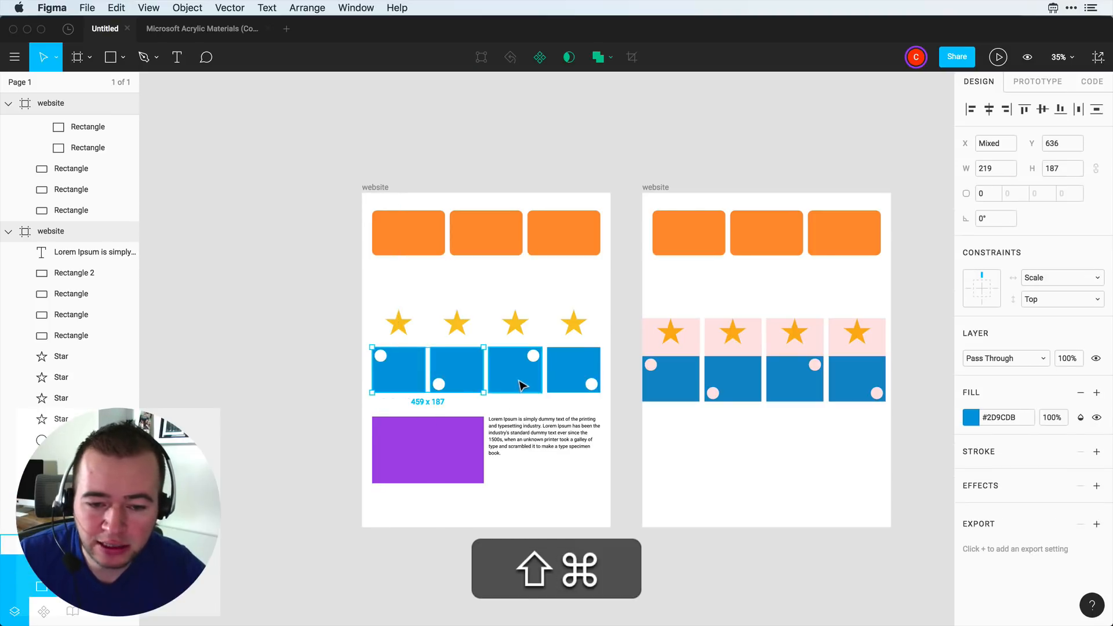
shift+super+click(519, 384)
shift+super+click(575, 384)
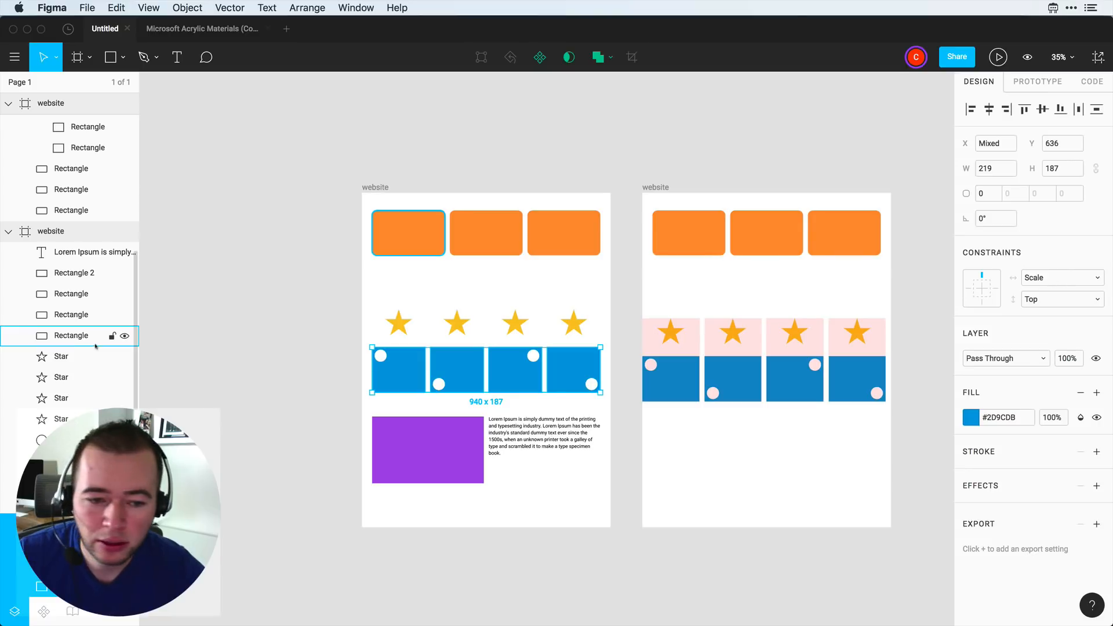
click(331, 232)
Step: Try narrowing the website frame without a grid from its left edge to 830 px, and undo the resize
click(369, 187)
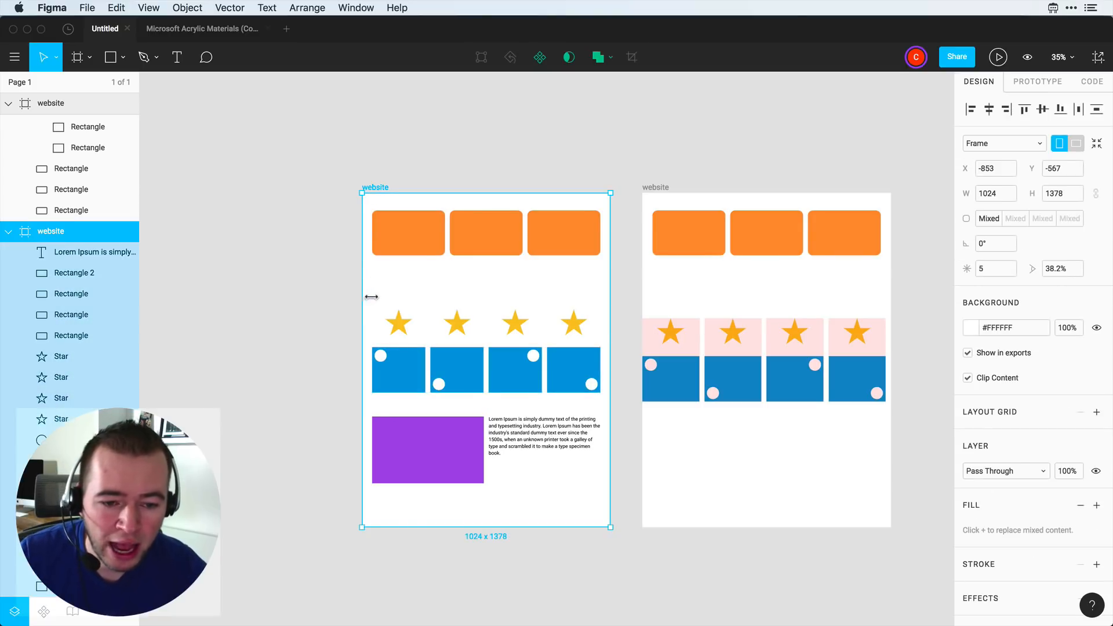
drag(371, 296, 414, 324)
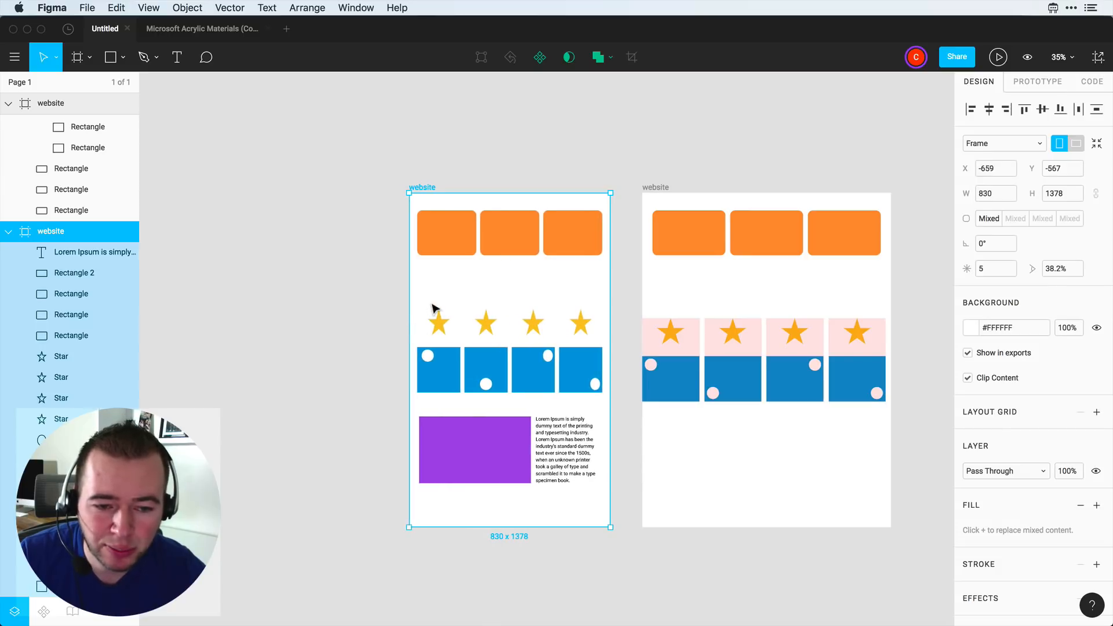
key(super+z)
Step: Set the horizontal constraint of all four white circles in the website frame without a grid to Scale
shift+super+click(381, 356)
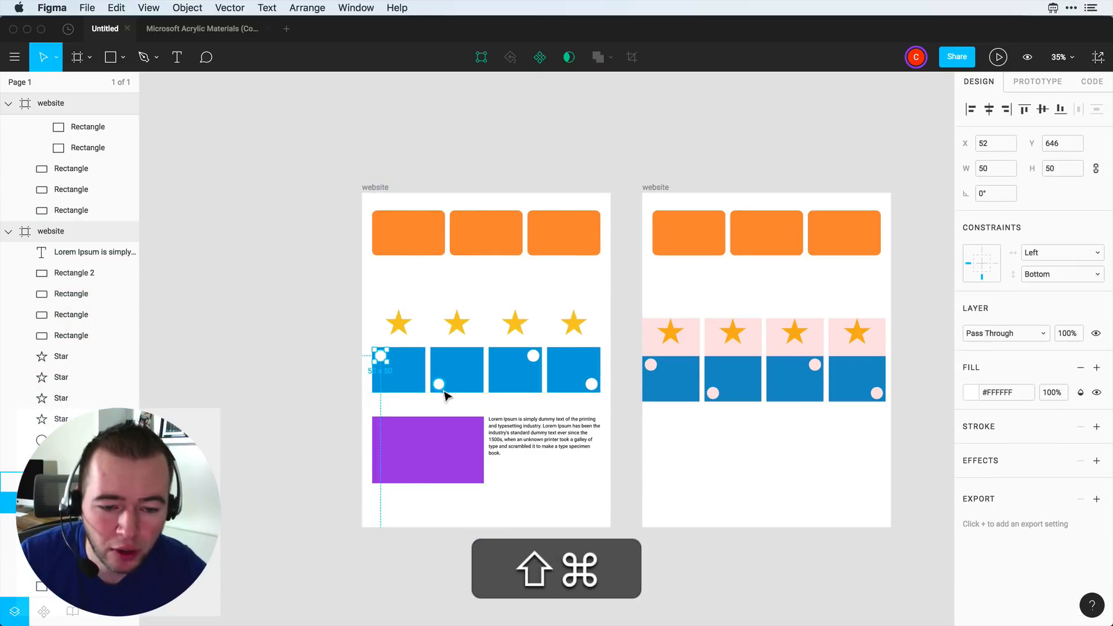
shift+super+click(439, 384)
shift+super+click(533, 356)
shift+super+click(592, 384)
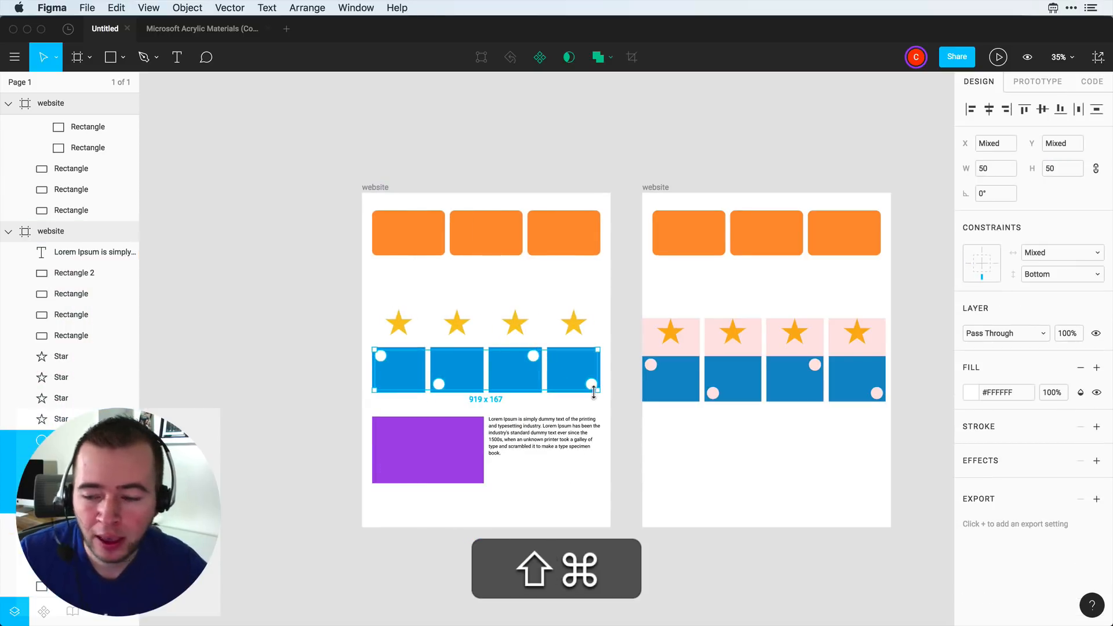
click(1050, 257)
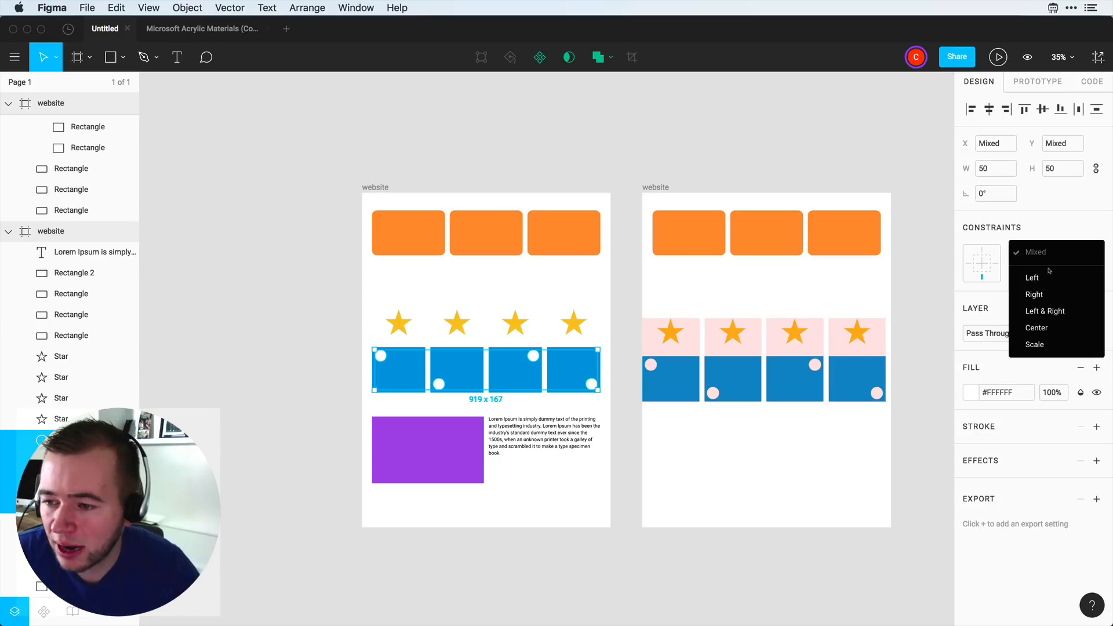
click(1037, 344)
Step: Try narrowing the website frame without a grid from its left edge to 451 px, and undo the resize
click(390, 209)
click(383, 187)
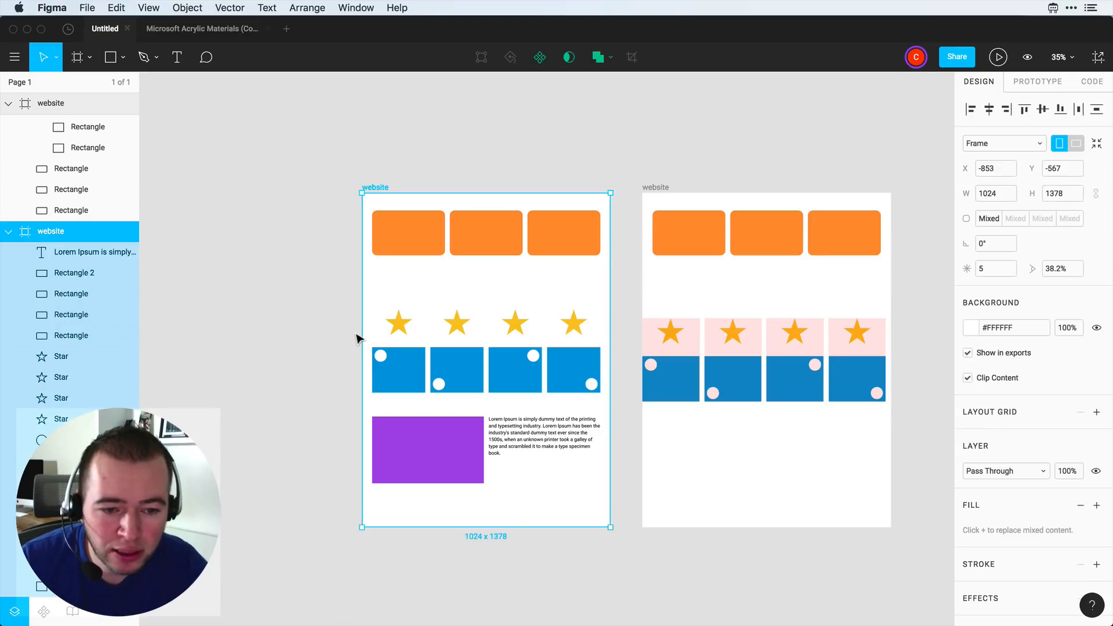
drag(372, 335, 503, 349)
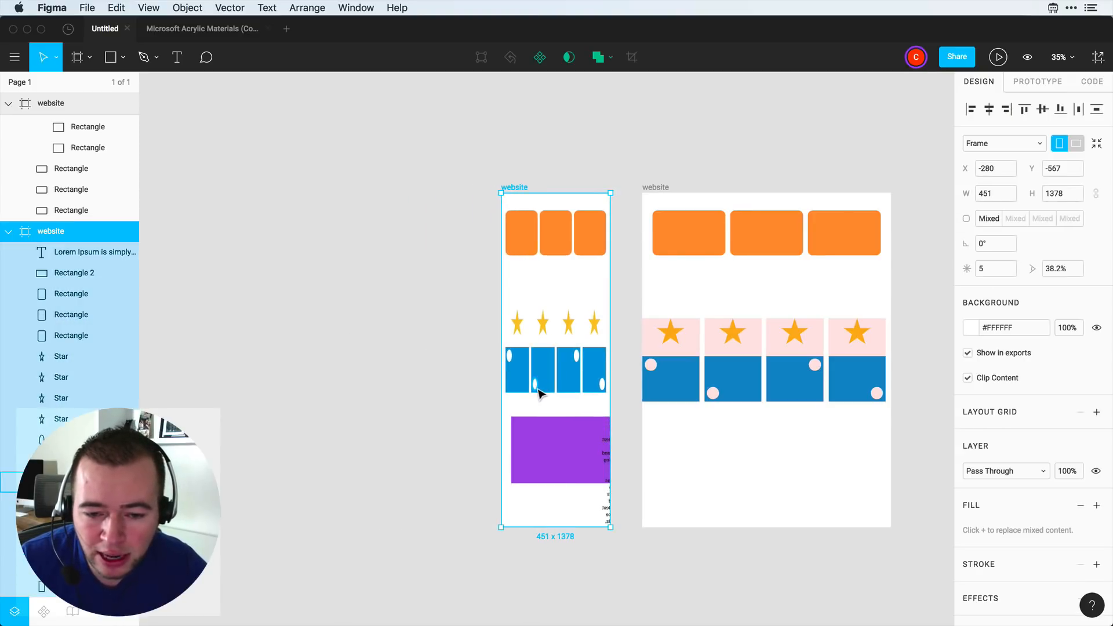
key(super+z)
key(super+z)
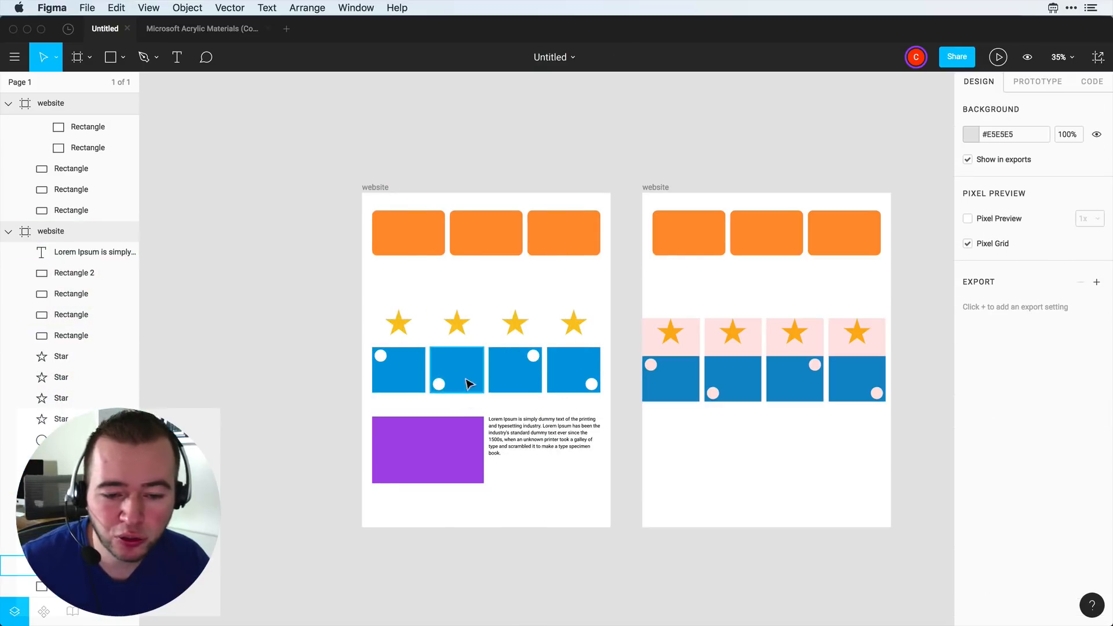
Step: Narrow the website frame without a grid from its right edge to 931 px and inspect its purple rectangle and text box
key(super)
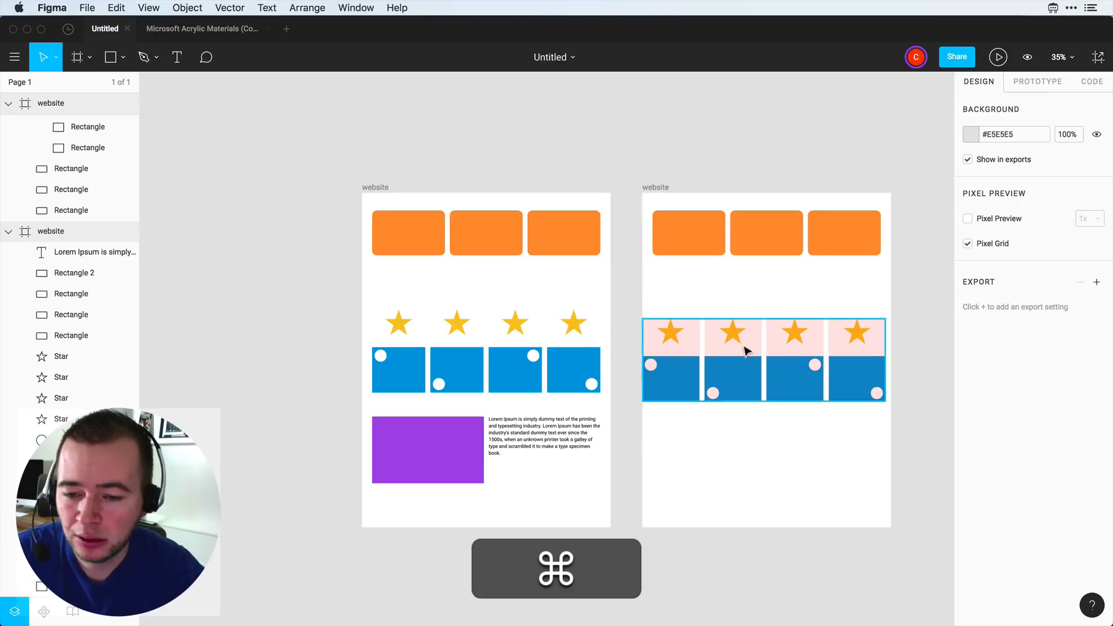
scroll(543, 462, down, 1)
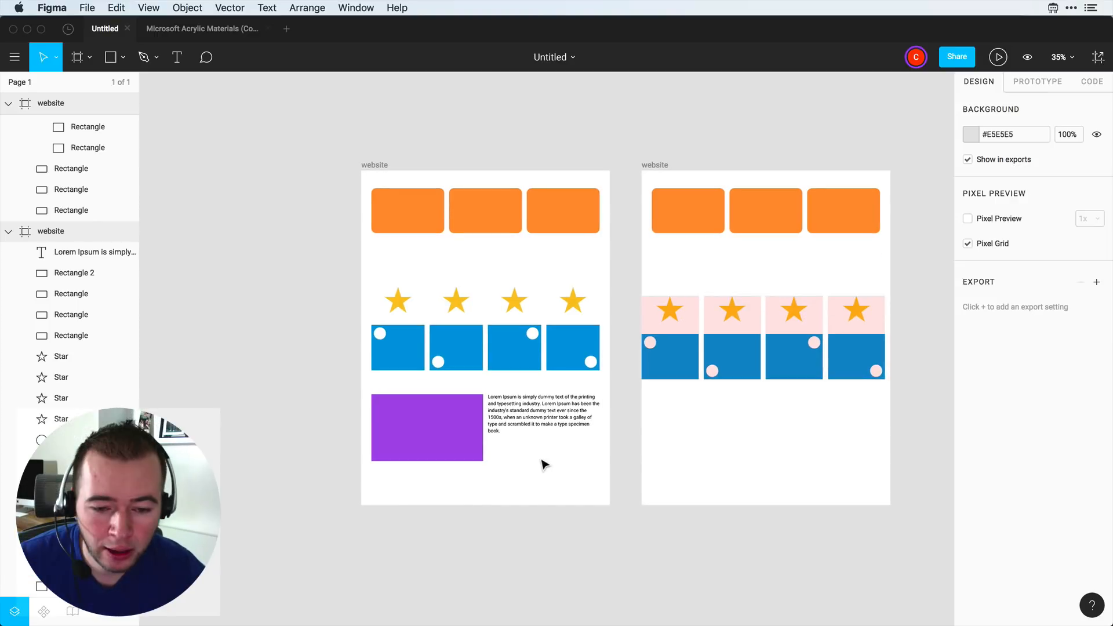
click(370, 171)
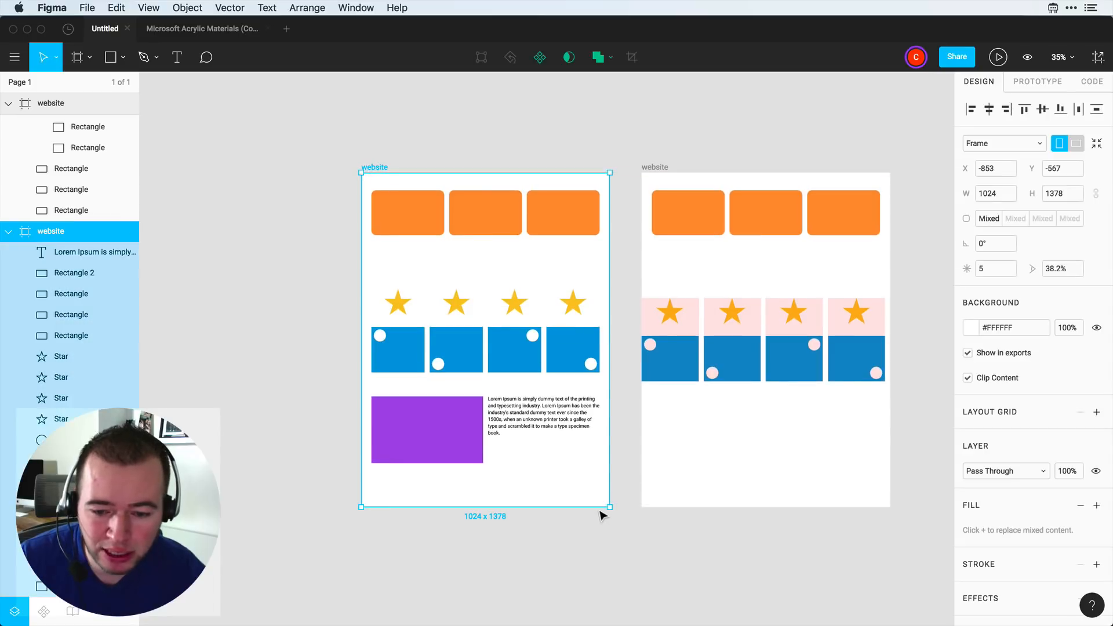
drag(613, 496, 587, 502)
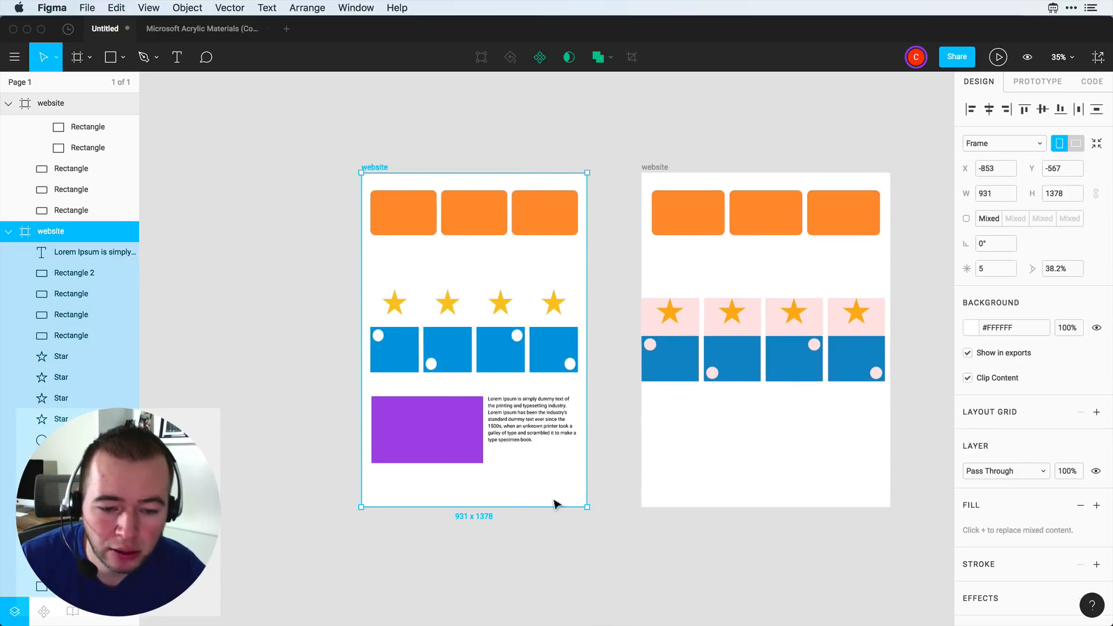
click(425, 444)
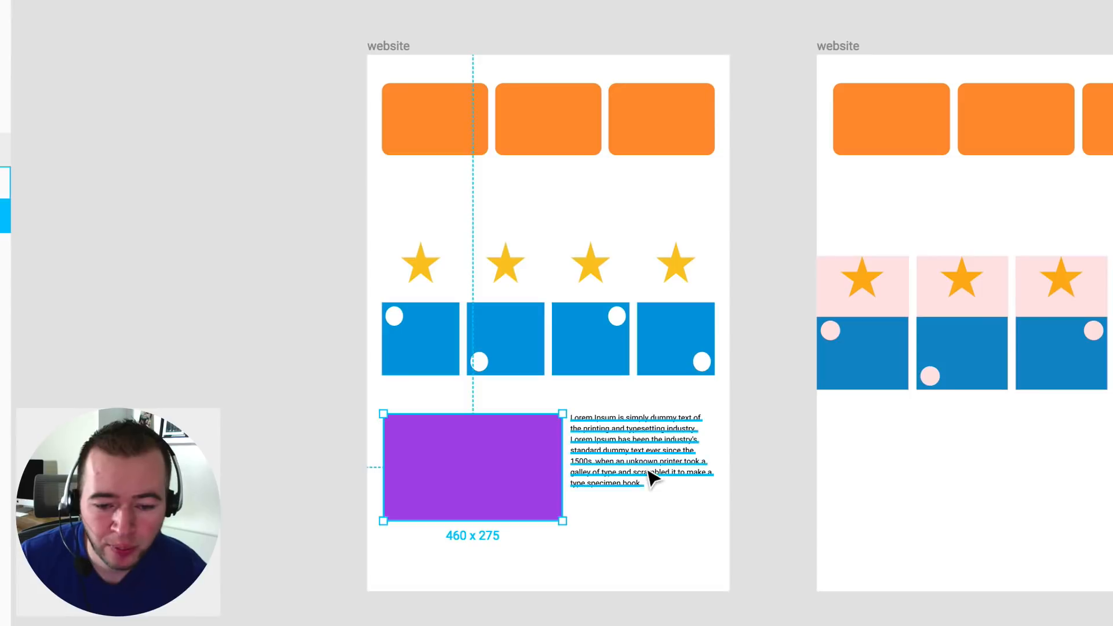
click(537, 433)
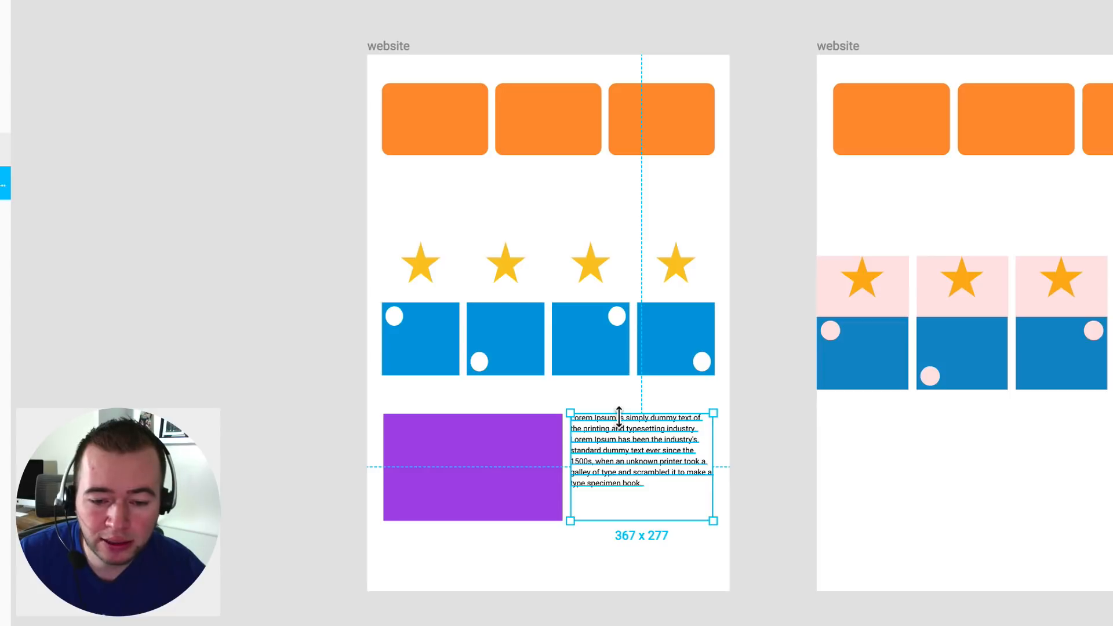
Step: Widen the website frame without a grid from its left edge to 1024 px
key(Escape)
click(379, 48)
drag(377, 134, 339, 175)
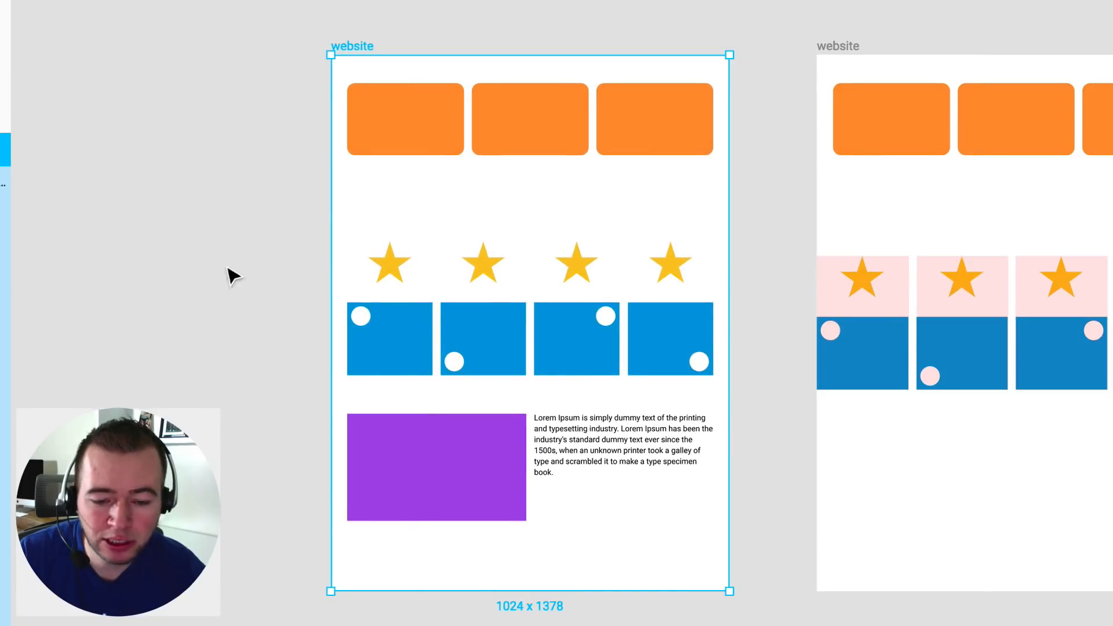
Step: Copy the purple rectangle and the Lorem Ipsum text from the frame without a grid into the gridded website frame
click(445, 458)
click(664, 442)
click(446, 445)
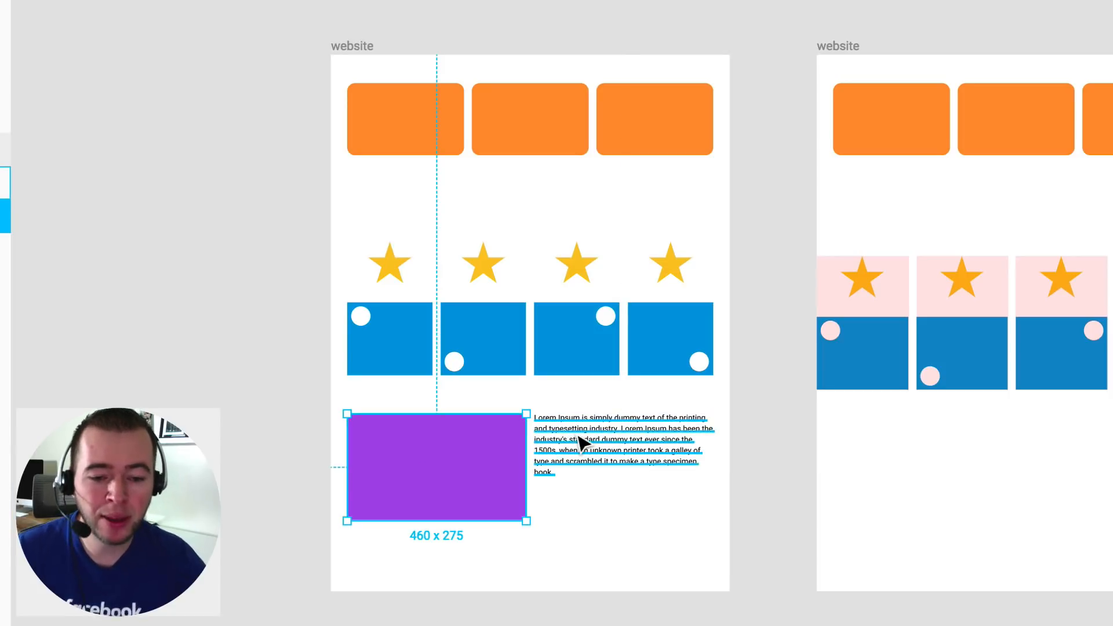
click(559, 542)
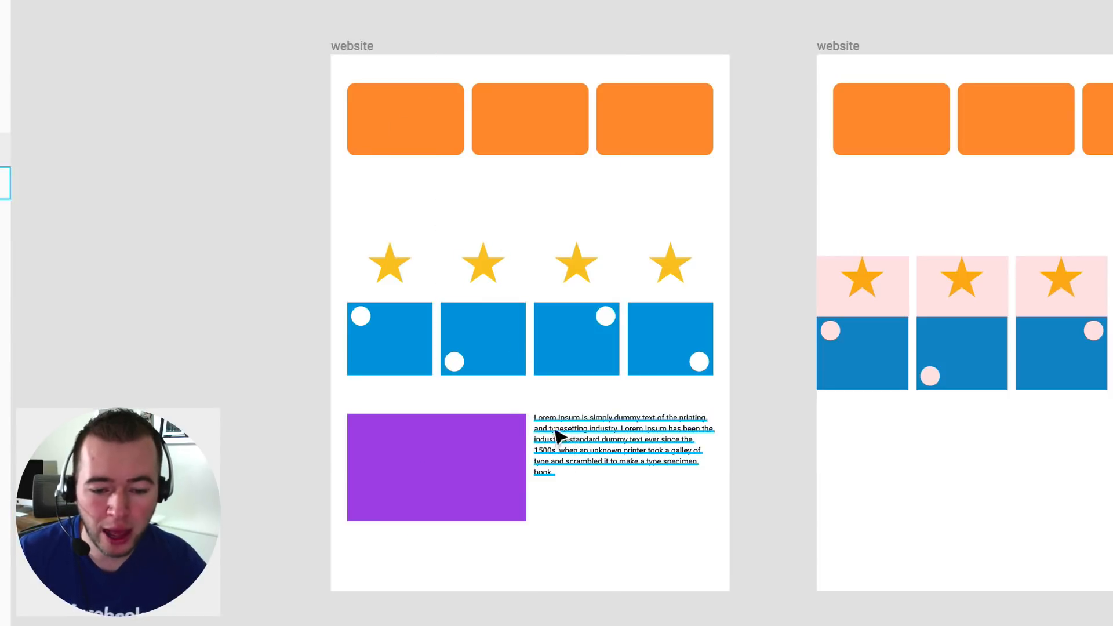
click(486, 456)
click(574, 452)
drag(601, 565, 466, 451)
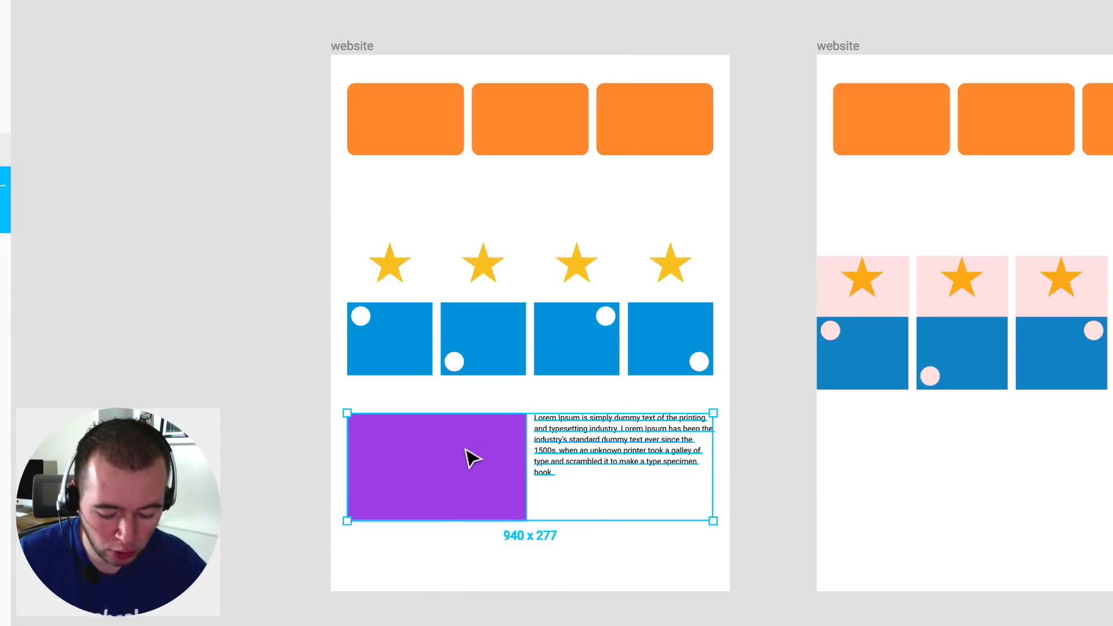
key(super+c)
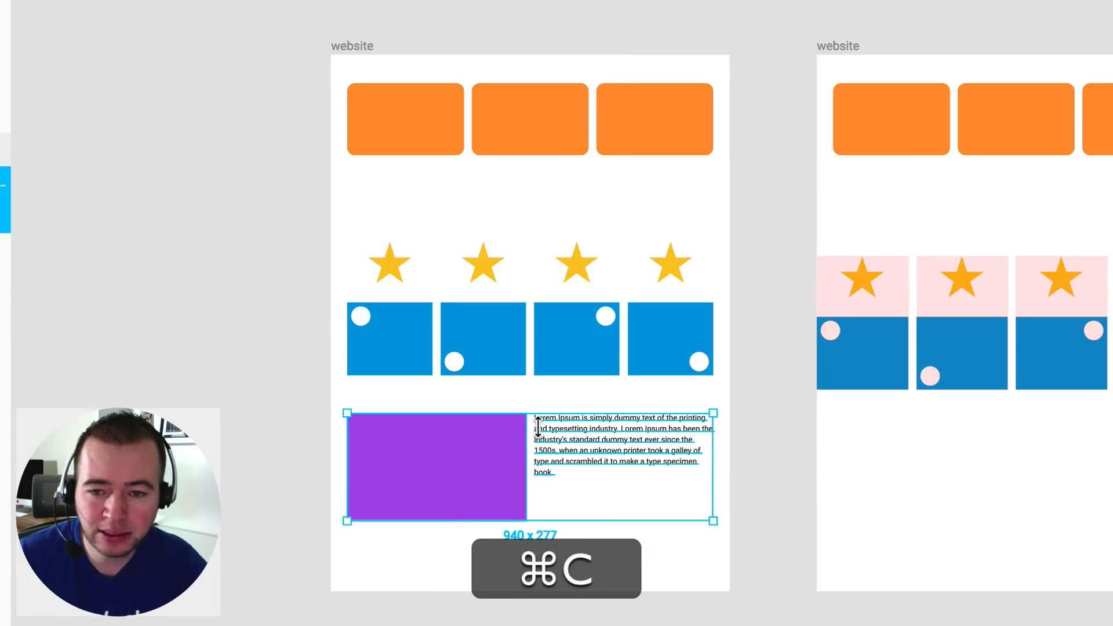
click(854, 39)
key(super+v)
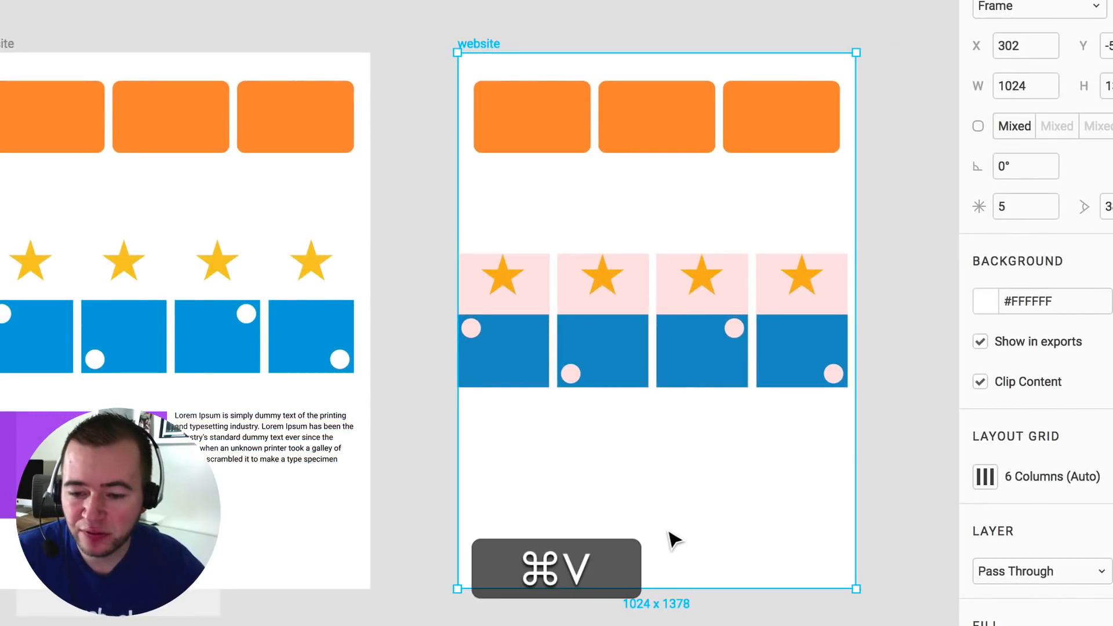
click(591, 572)
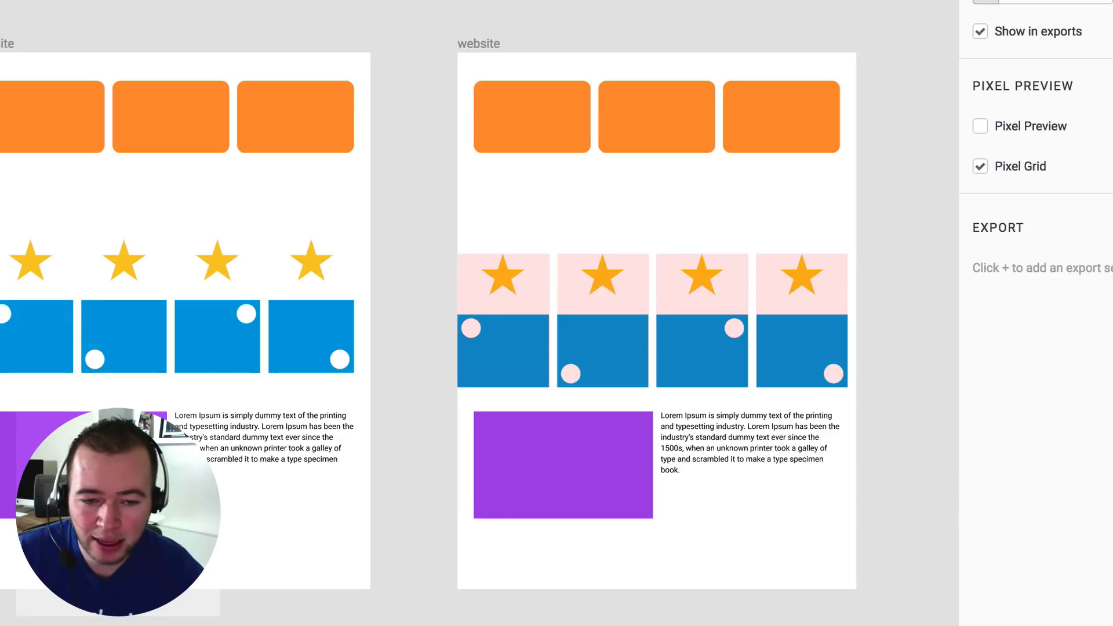
Step: Try resizing the gridded website frame from its left edge, out to 1065 px and in to 999 px wide
click(478, 45)
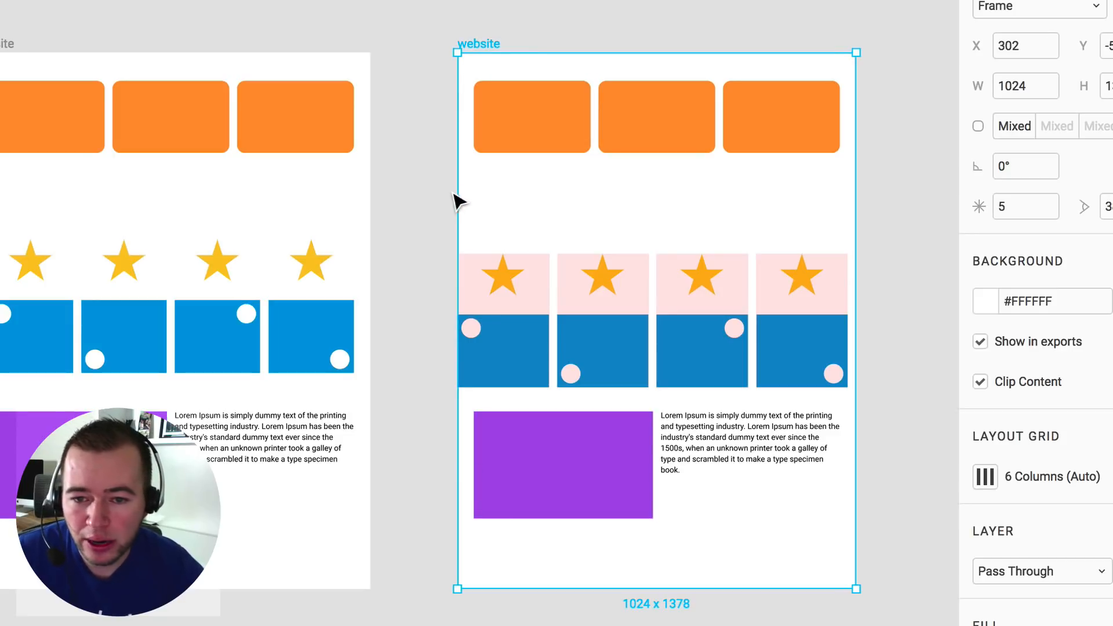
drag(463, 197, 441, 211)
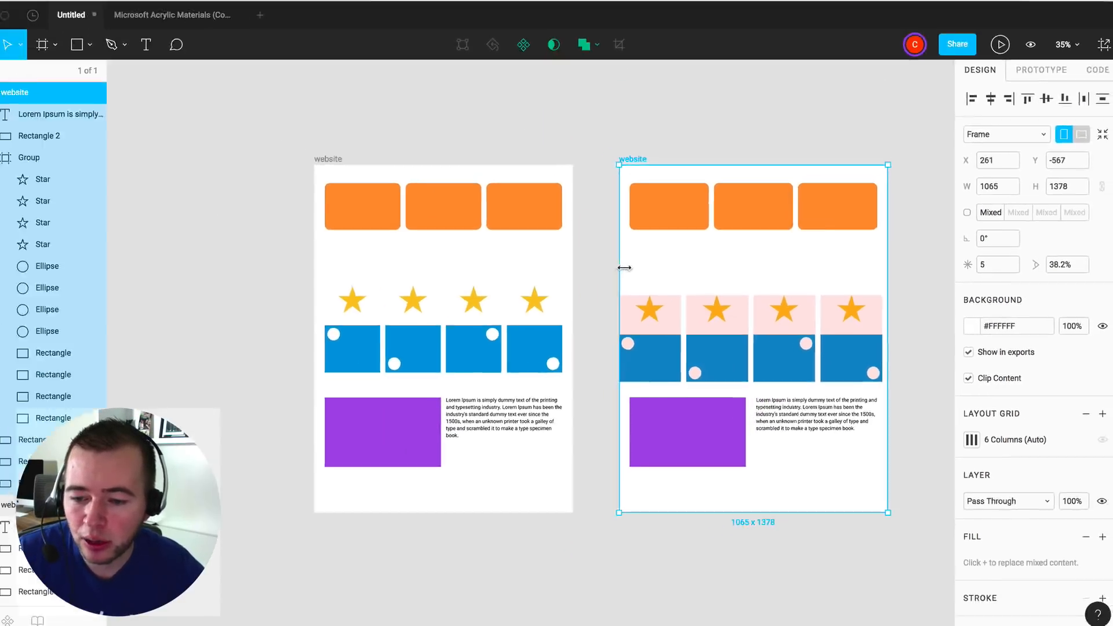
drag(624, 267, 641, 268)
Step: Check the constraints of the purple rectangle and of the Lorem Ipsum text in both website frames
click(394, 445)
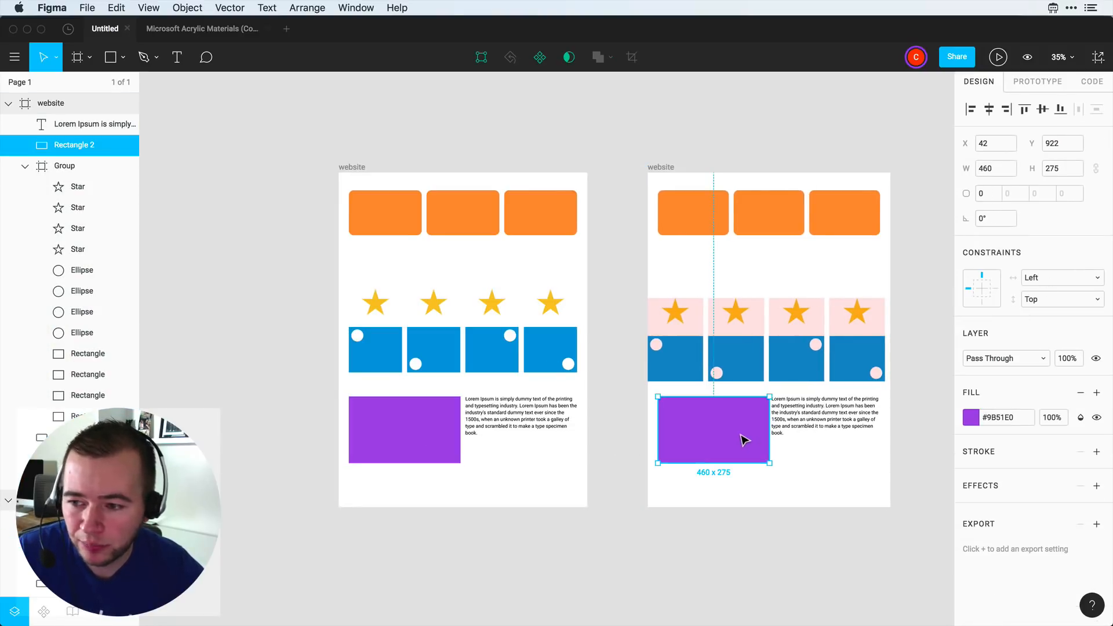
click(544, 422)
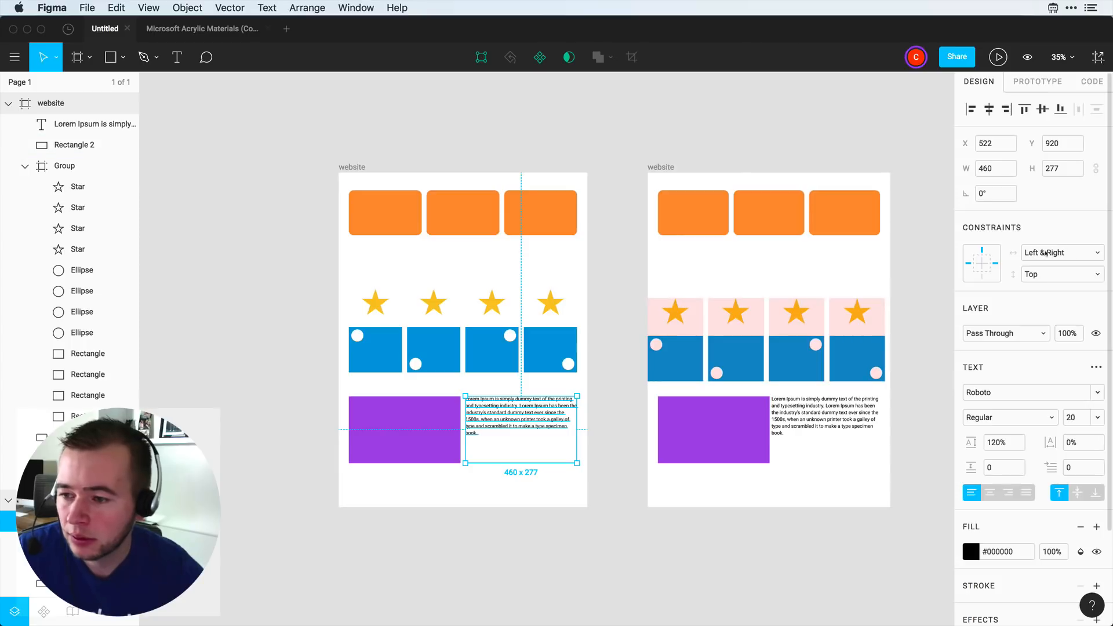
click(846, 423)
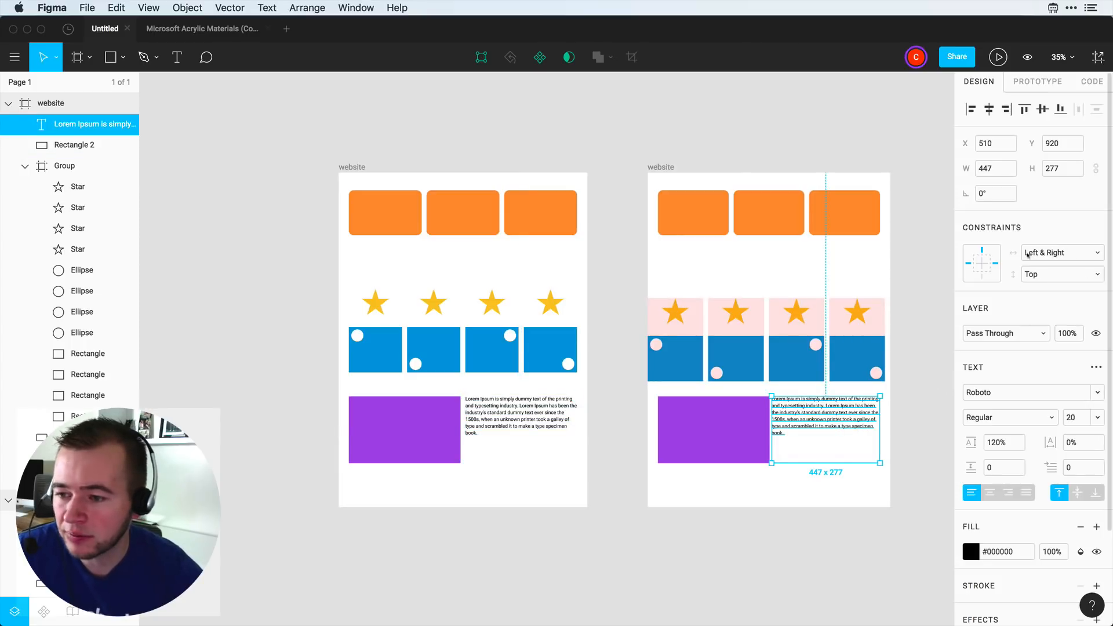
Step: Restore the gridded website frame to its original 1024 px width from its left edge
click(641, 156)
click(662, 168)
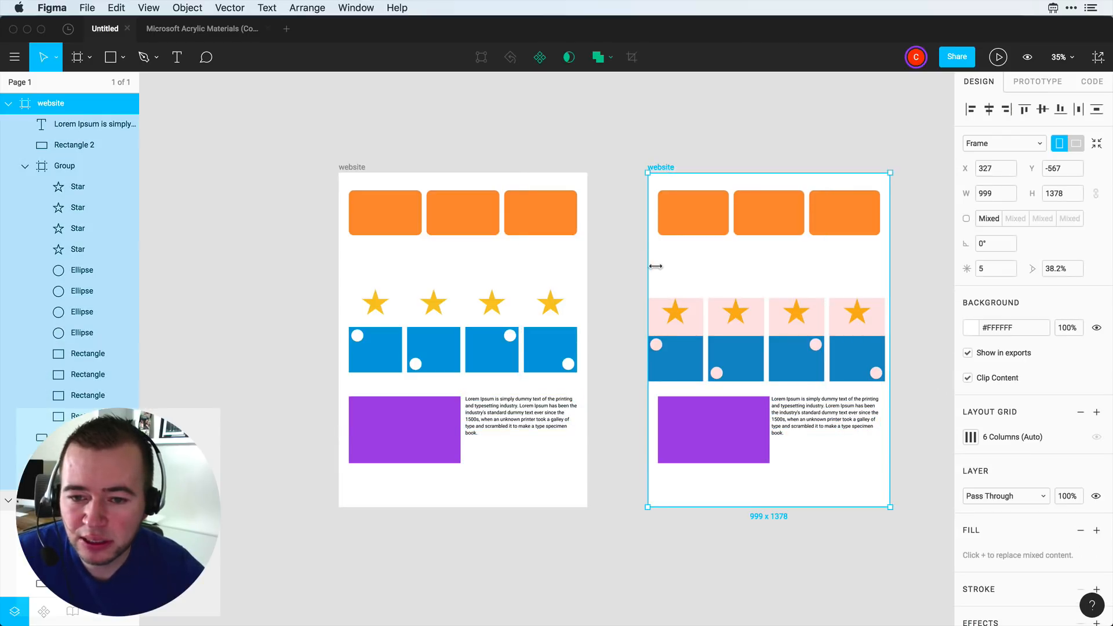
mouse_move(647, 266)
mouse_down()
mouse_move(619, 266)
mouse_move(647, 268)
mouse_up()
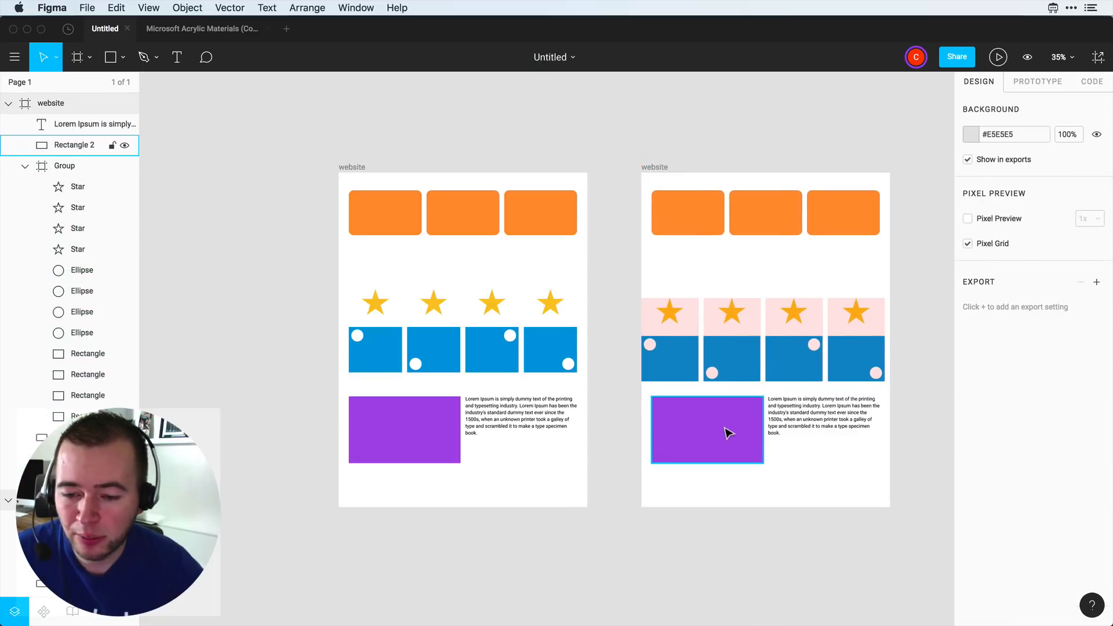
Step: Show the 6-column layout grid on the gridded website frame again
click(727, 430)
key(shift+super+z)
click(751, 429)
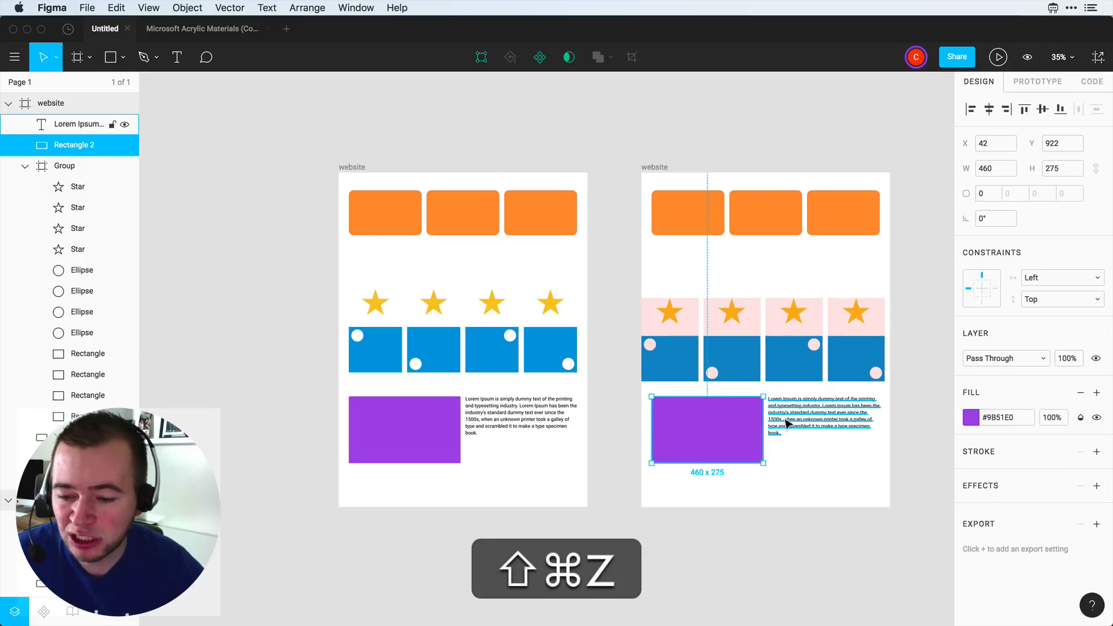
shift+click(785, 422)
click(659, 165)
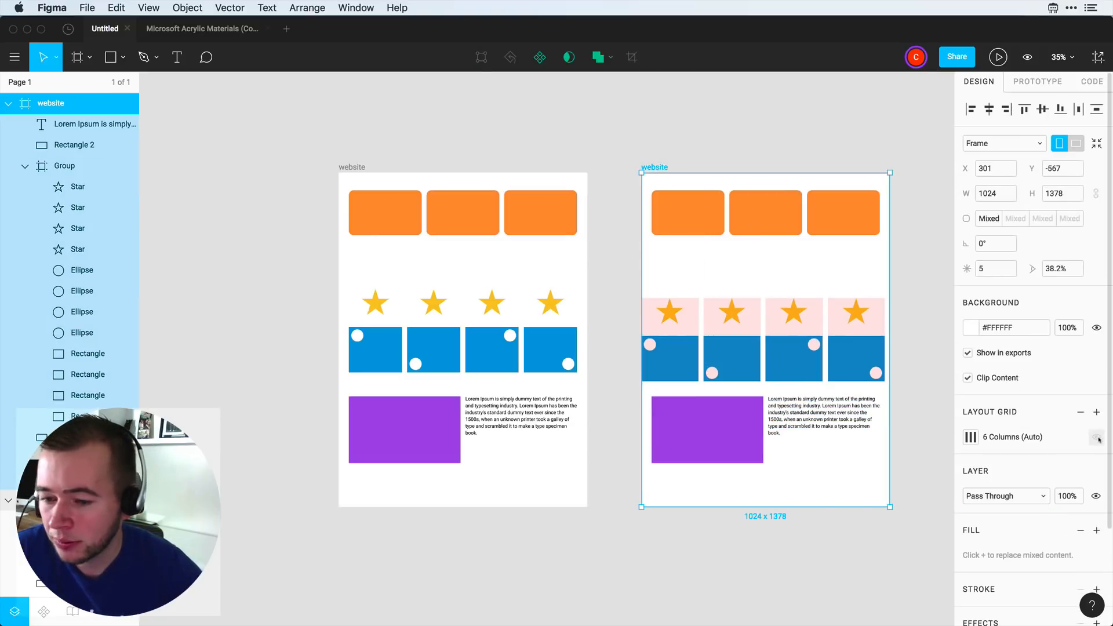
click(1097, 438)
key(Escape)
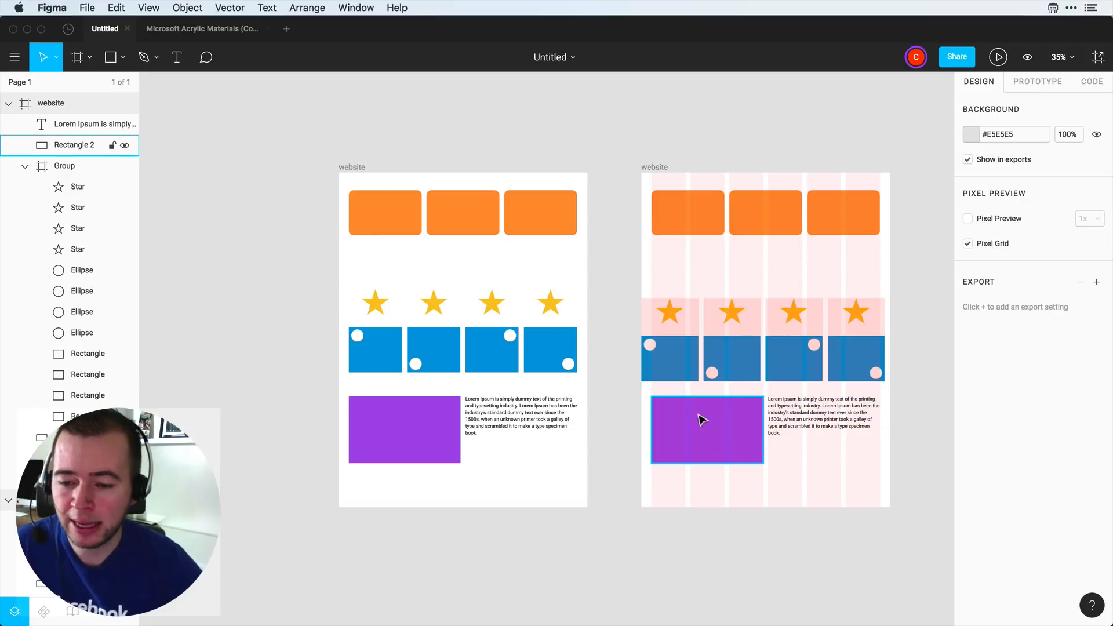
click(790, 429)
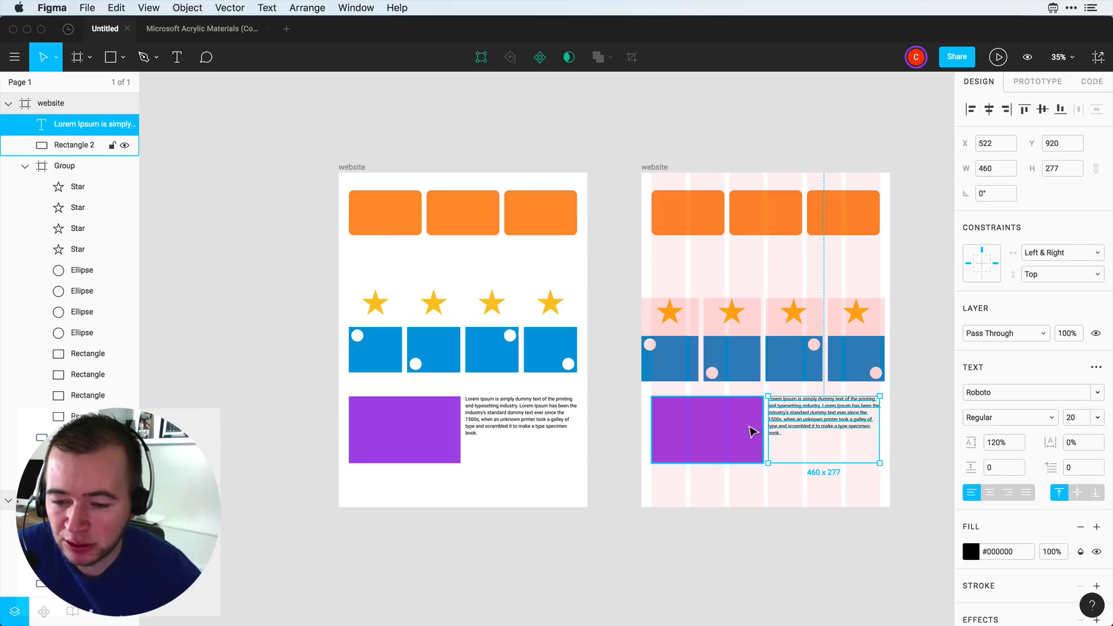
key(Escape)
drag(897, 305, 884, 315)
key(super+z)
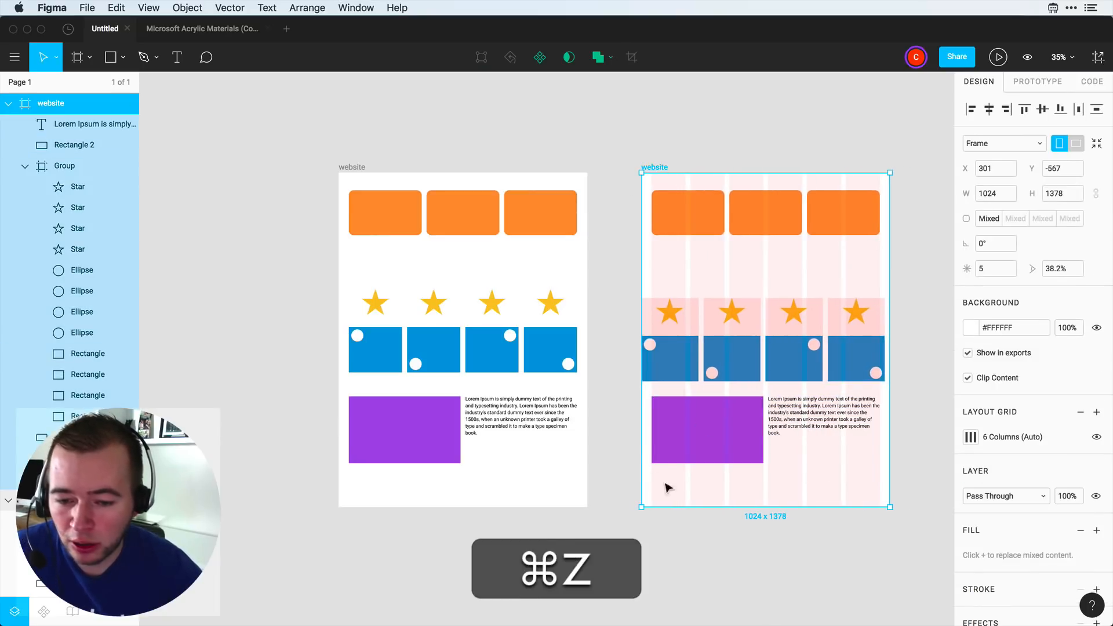
click(635, 456)
Step: Group the purple rectangle with the Lorem Ipsum text in the gridded website frame and convert the group to a frame
click(736, 432)
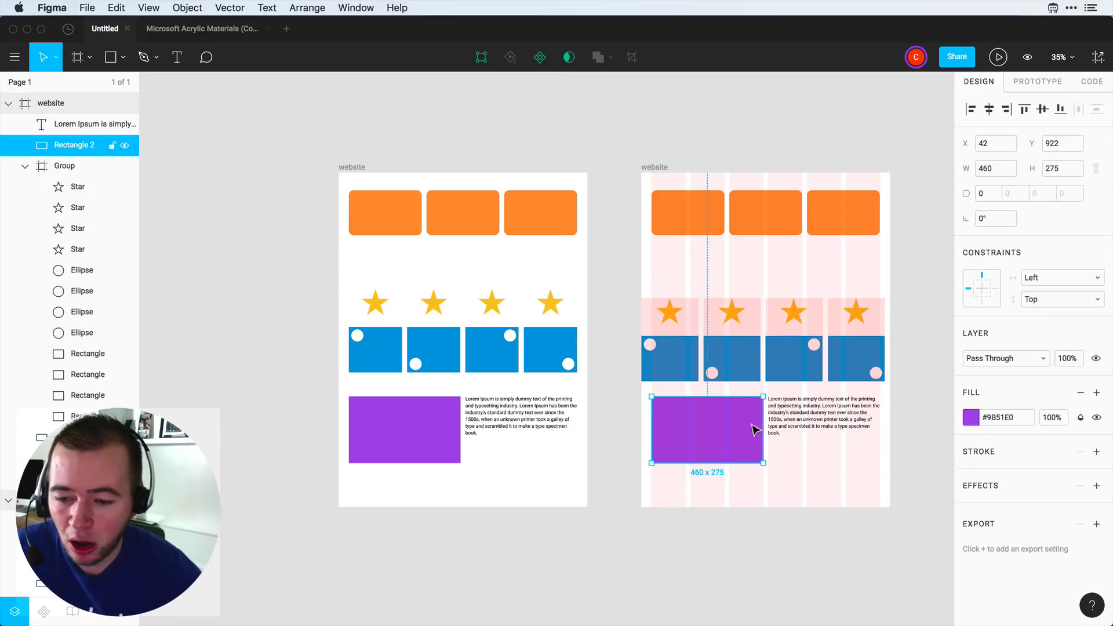
shift+click(800, 419)
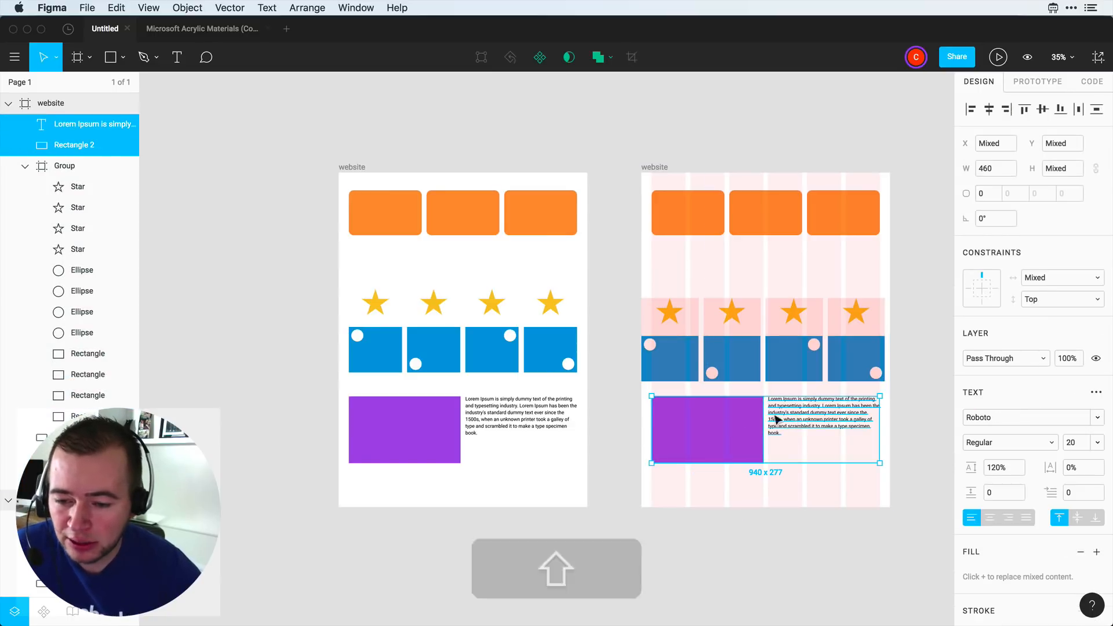
key(super+g)
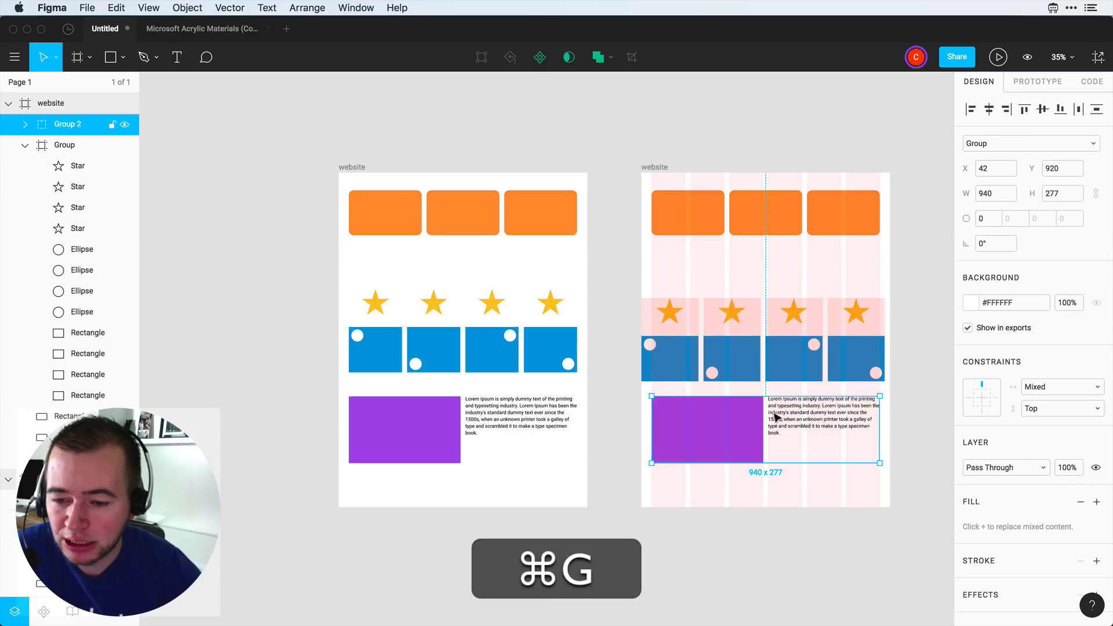
click(996, 145)
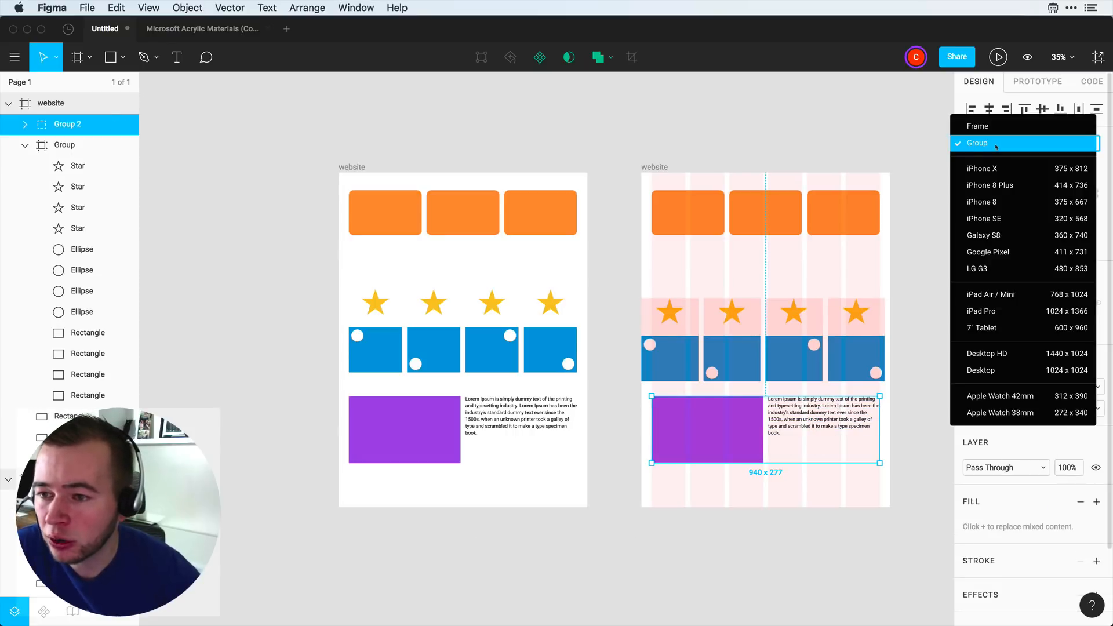
click(979, 127)
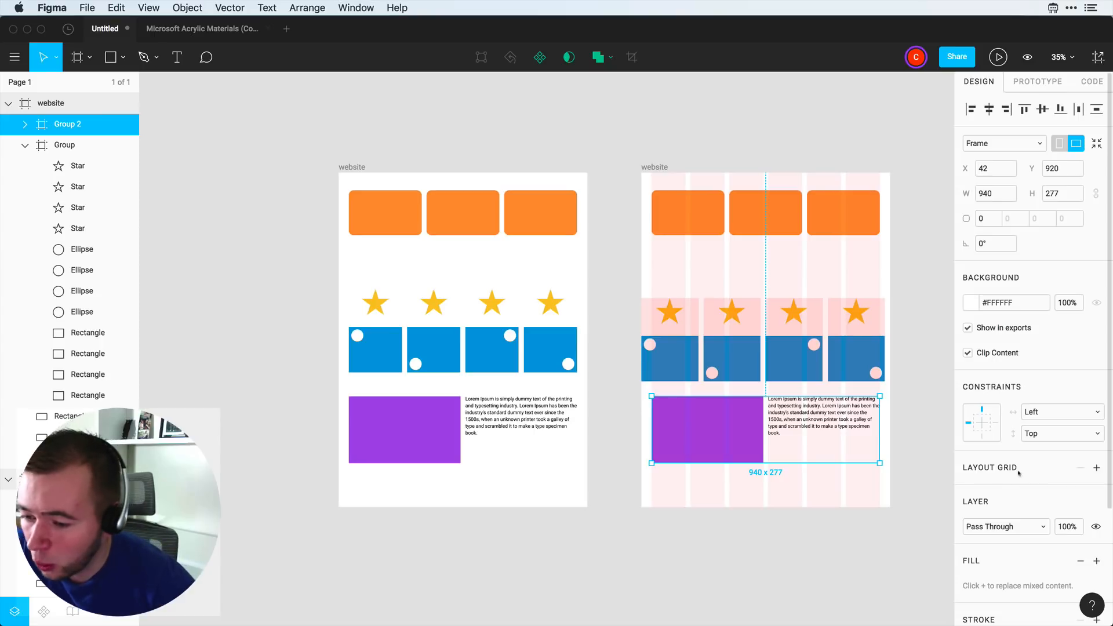
click(916, 467)
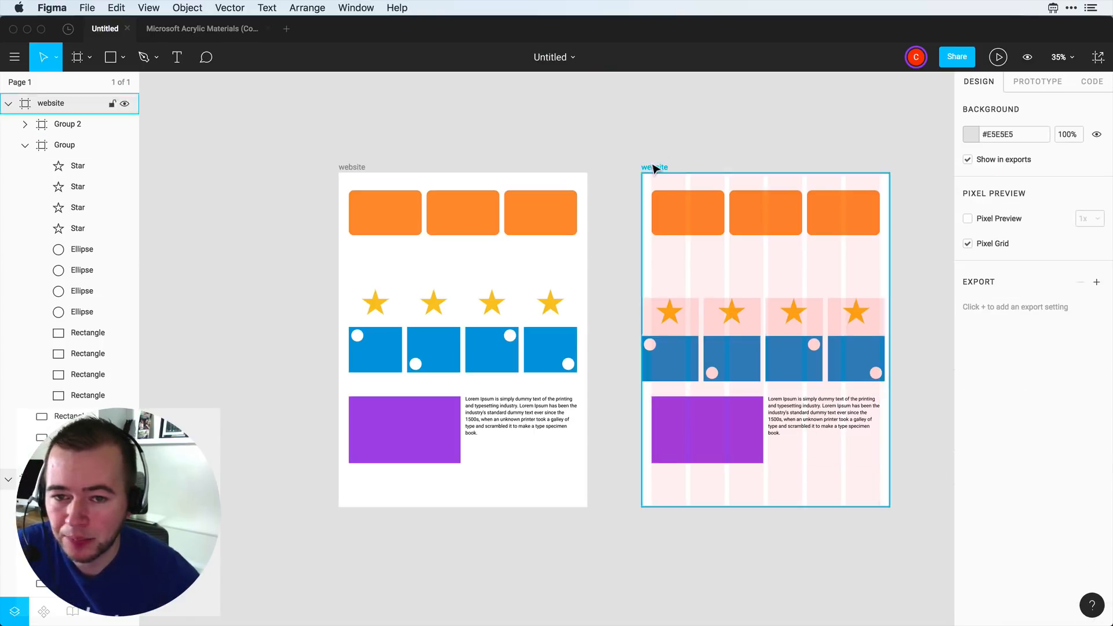
Step: Set the horizontal constraint of the frame holding the purple rectangle and text to Left & Right
click(752, 423)
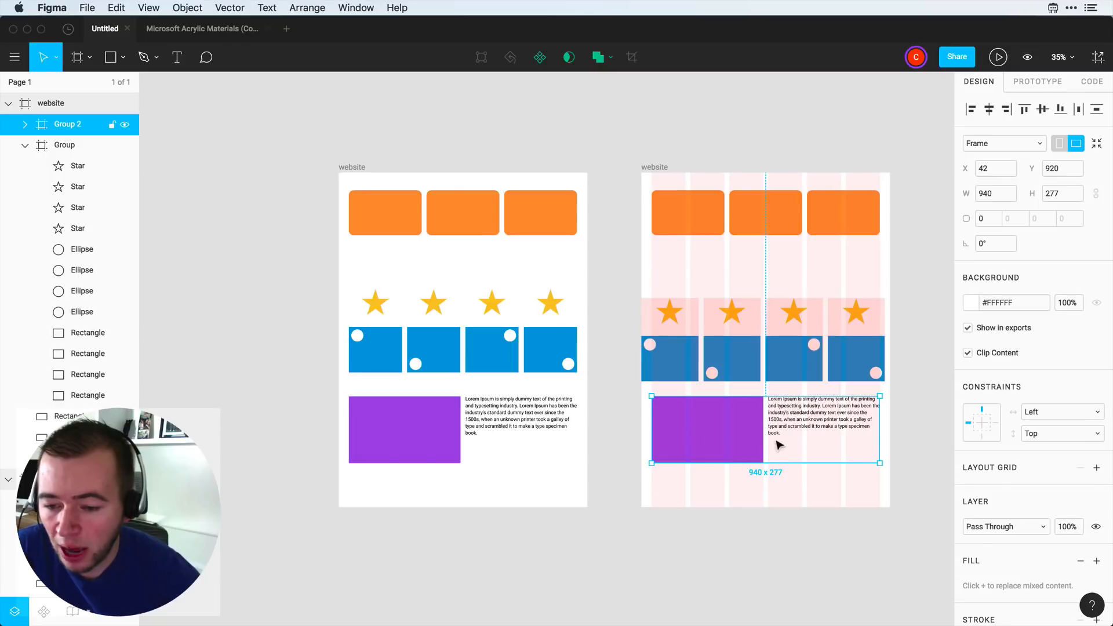
click(1048, 410)
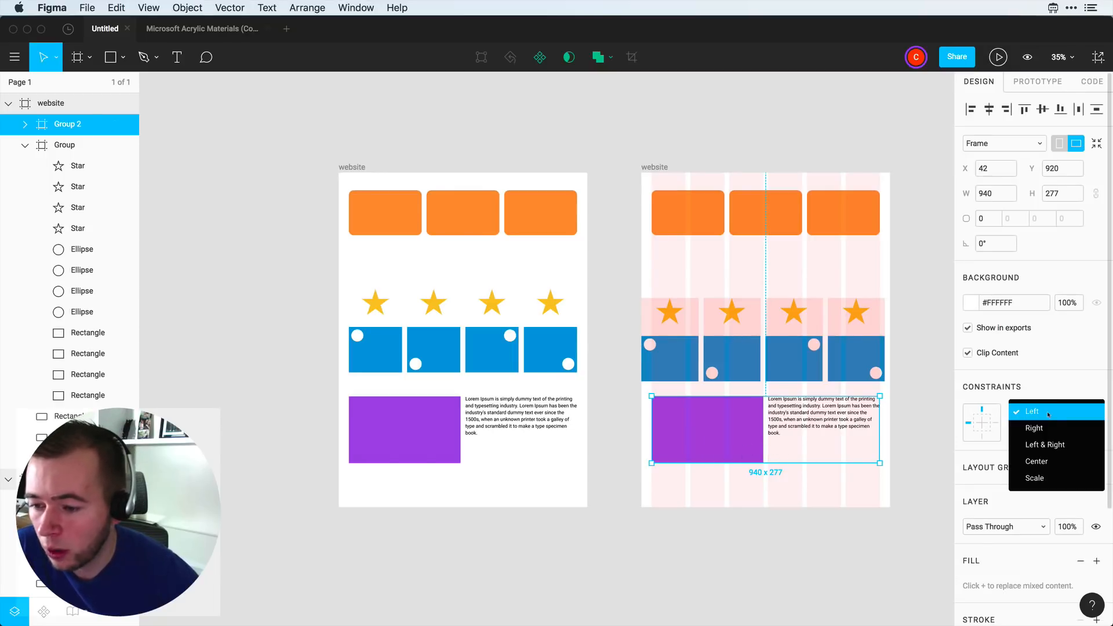
click(1045, 445)
click(787, 544)
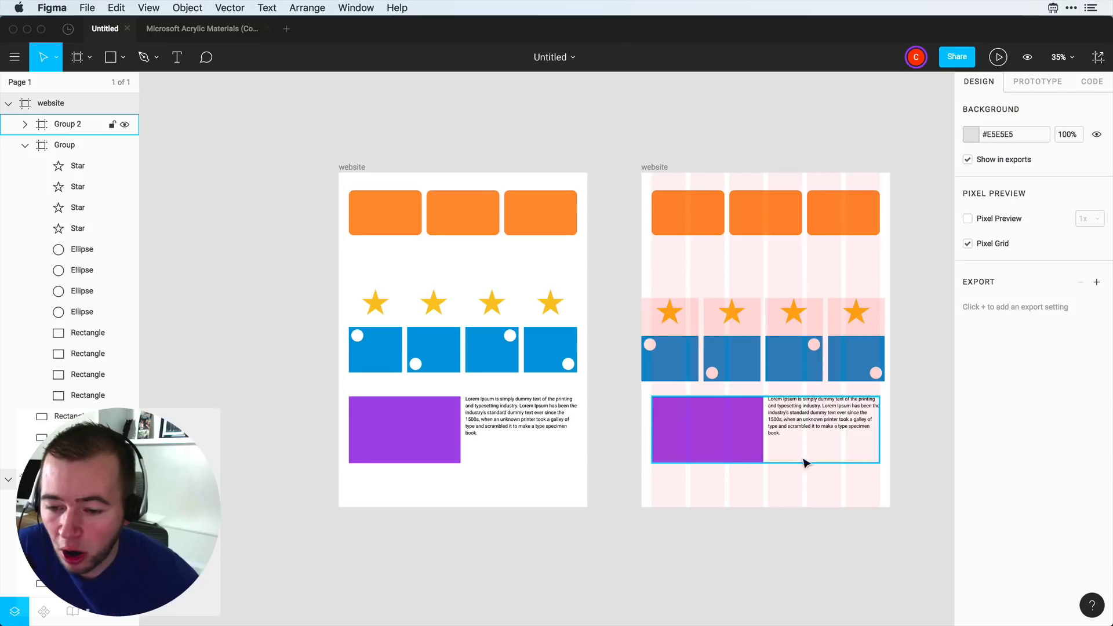
Step: Widen the gridded website frame by its left edge and align the stars and blue rectangles with the grid's outer columns
click(761, 418)
click(658, 168)
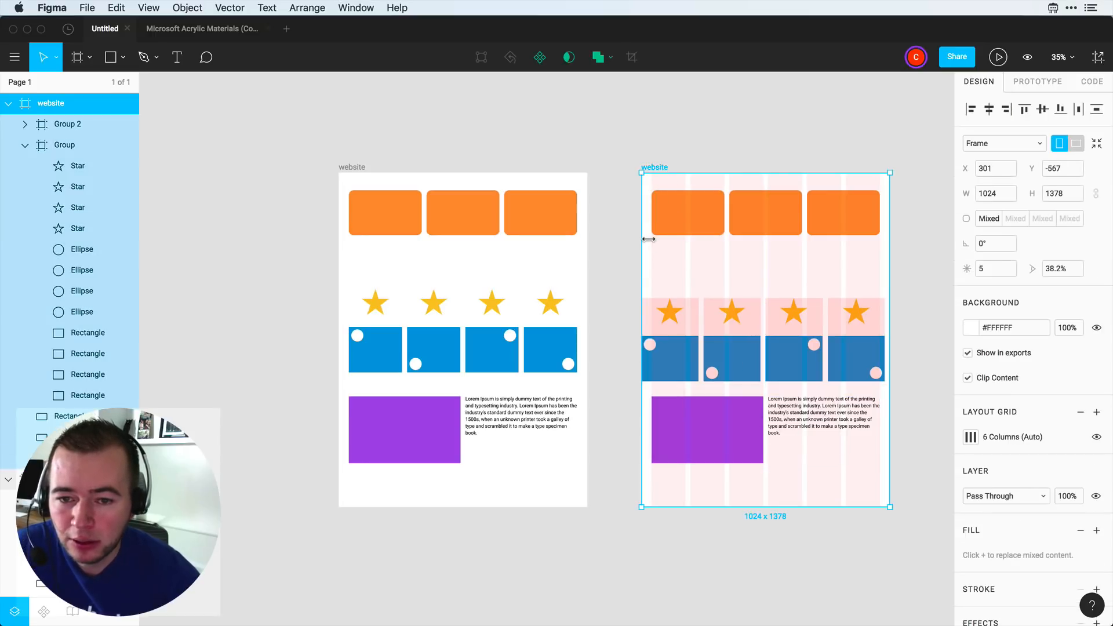
drag(643, 240, 611, 269)
click(600, 126)
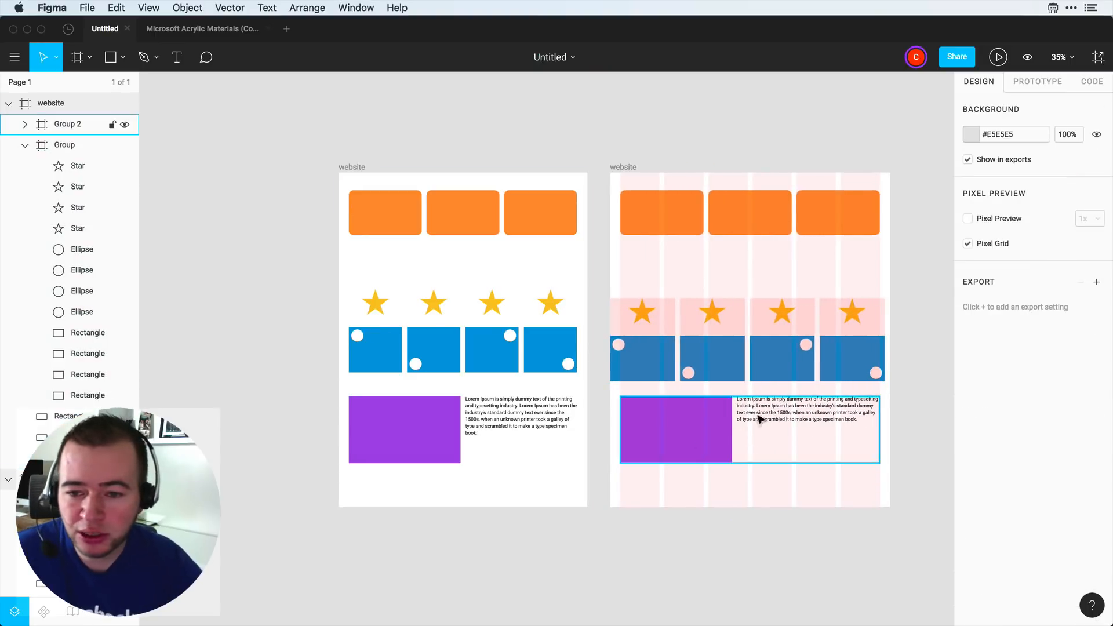
scroll(714, 283, right, 3)
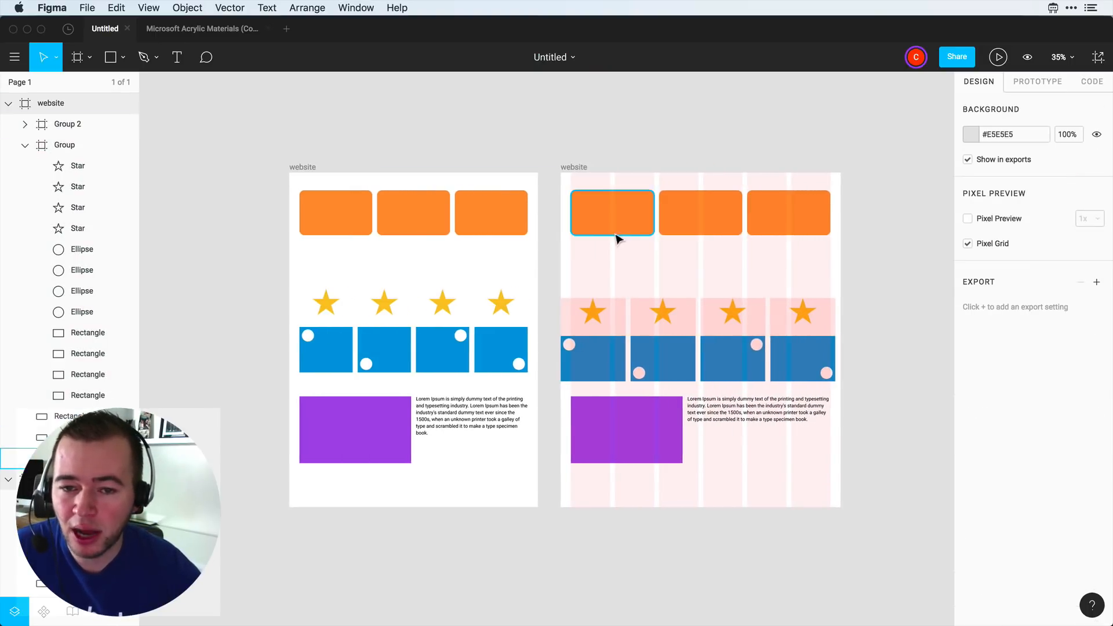
click(586, 169)
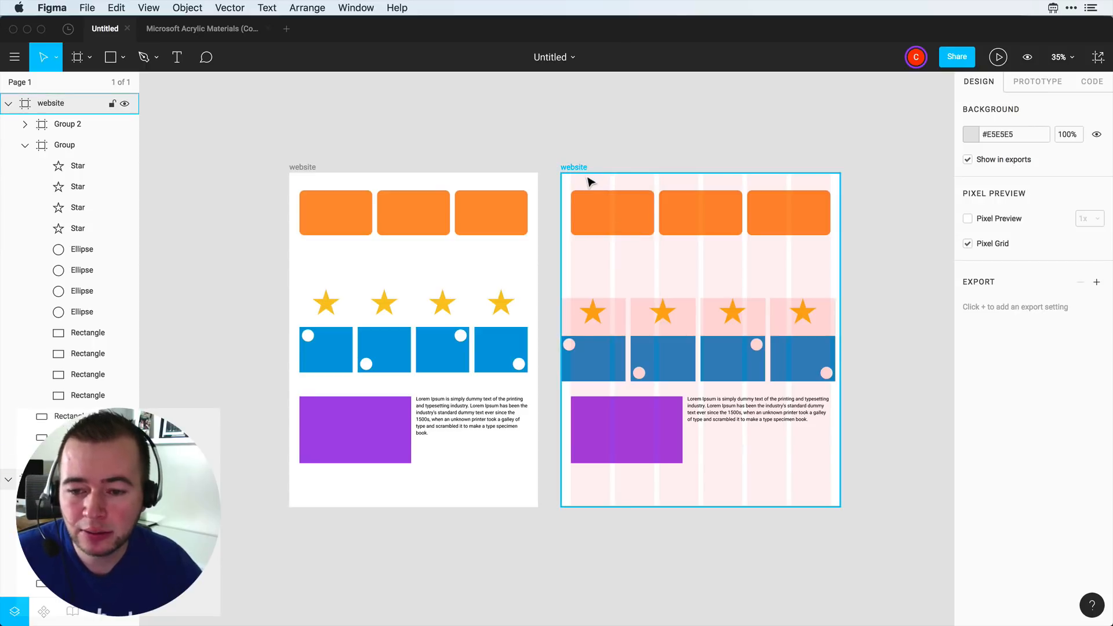
key(Escape)
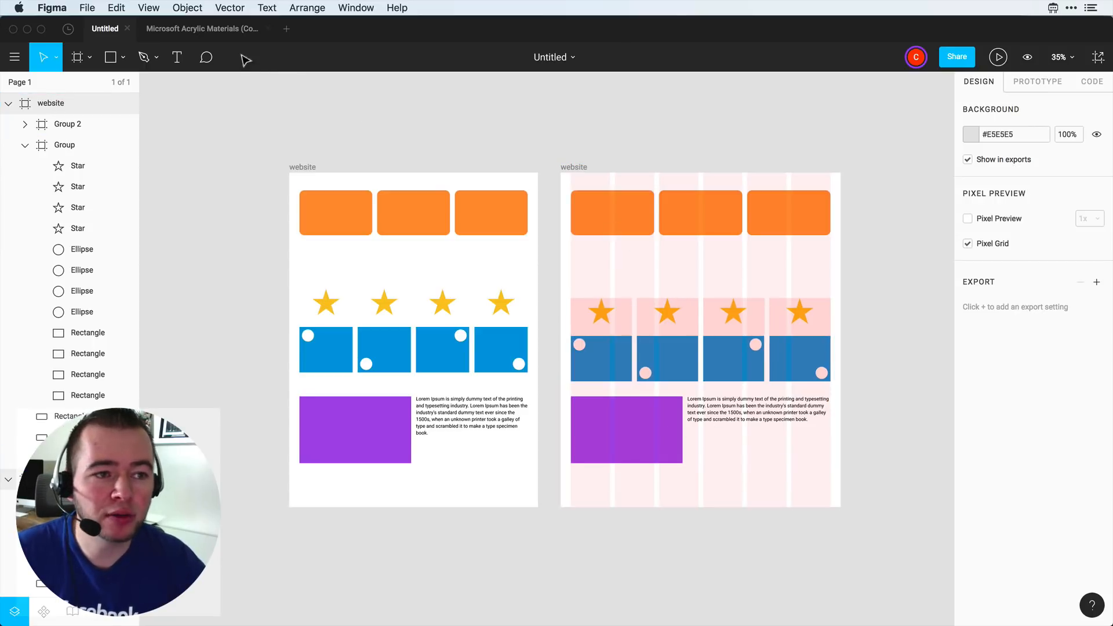
Step: Switch to the open Microsoft Acrylic Materials (Copy) file and clear its selection
click(202, 29)
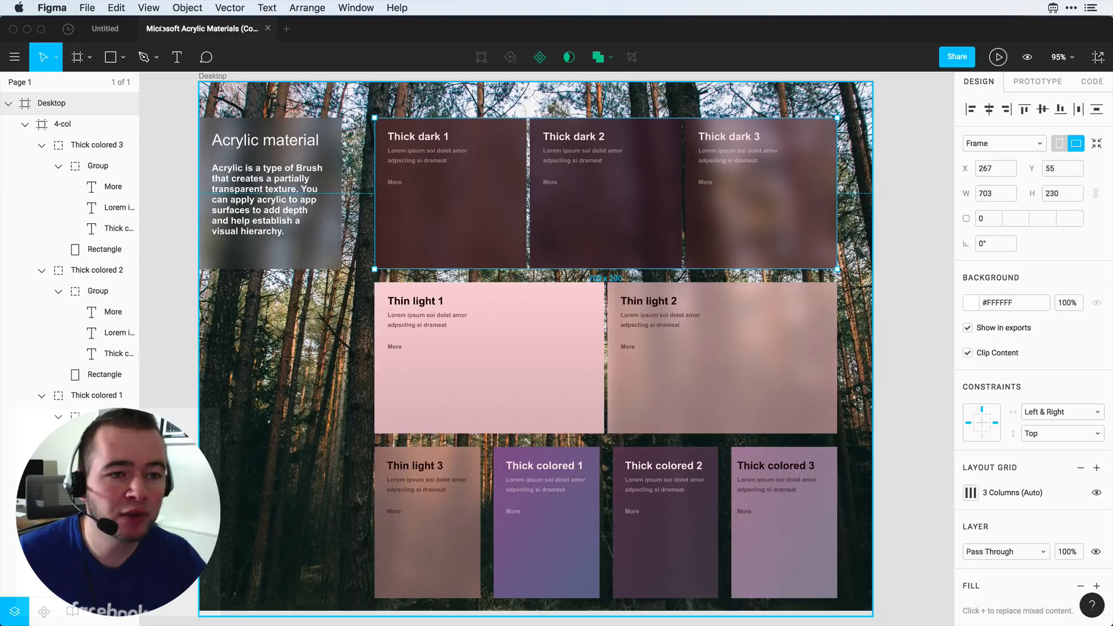
click(181, 110)
scroll(333, 226, down, 2)
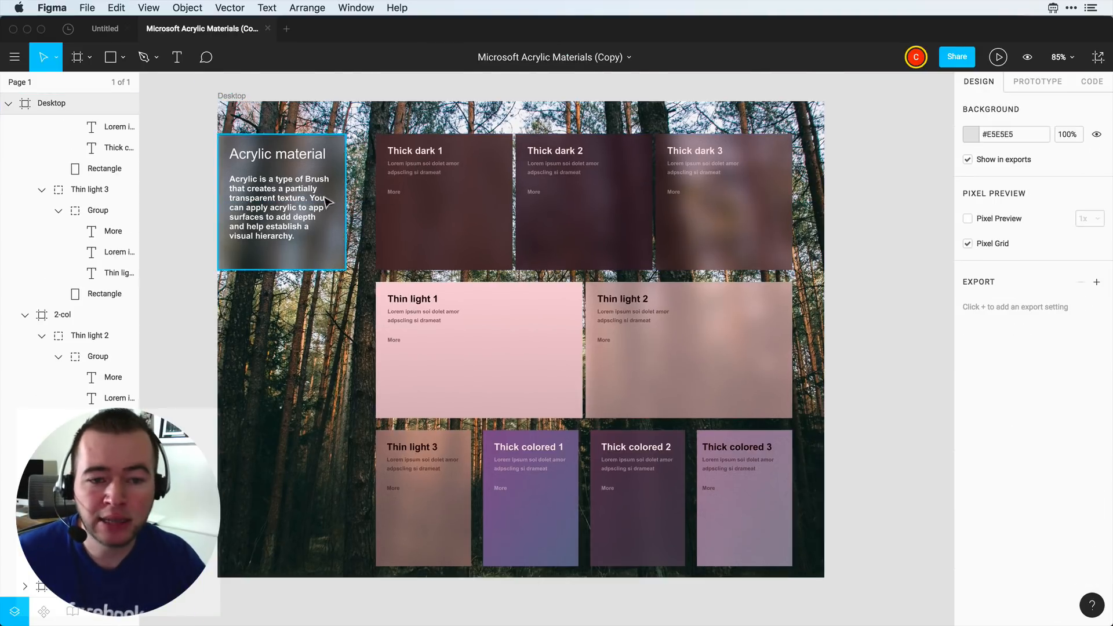
click(612, 349)
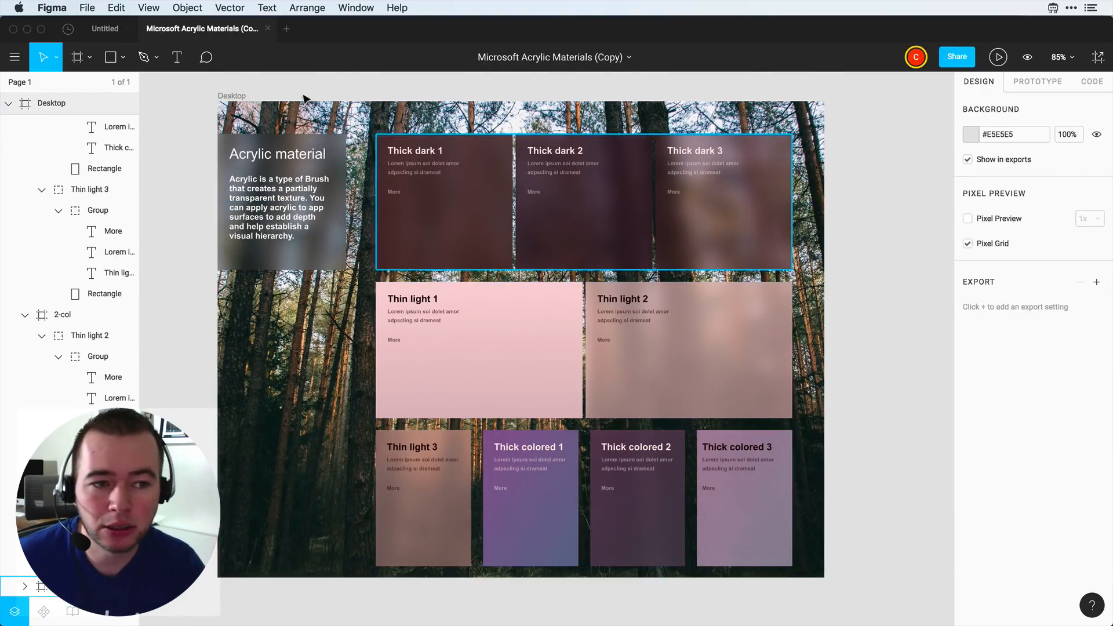
Step: Check the constraints of the forest background image and of the Acrylic material info group in the Desktop frame
click(229, 97)
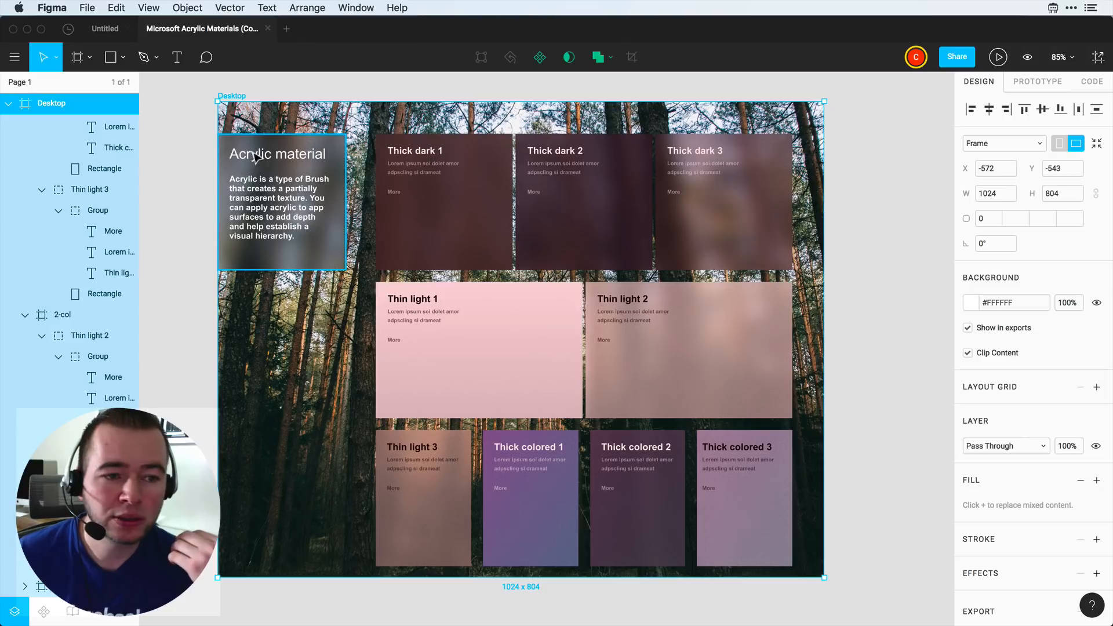
click(243, 87)
click(232, 96)
click(257, 121)
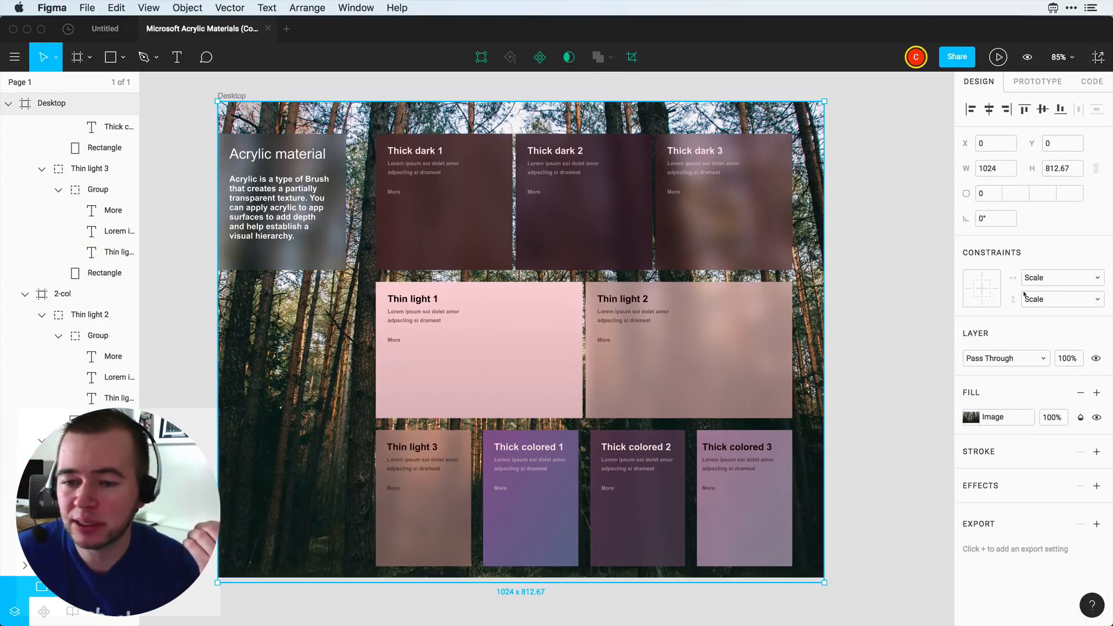
click(881, 291)
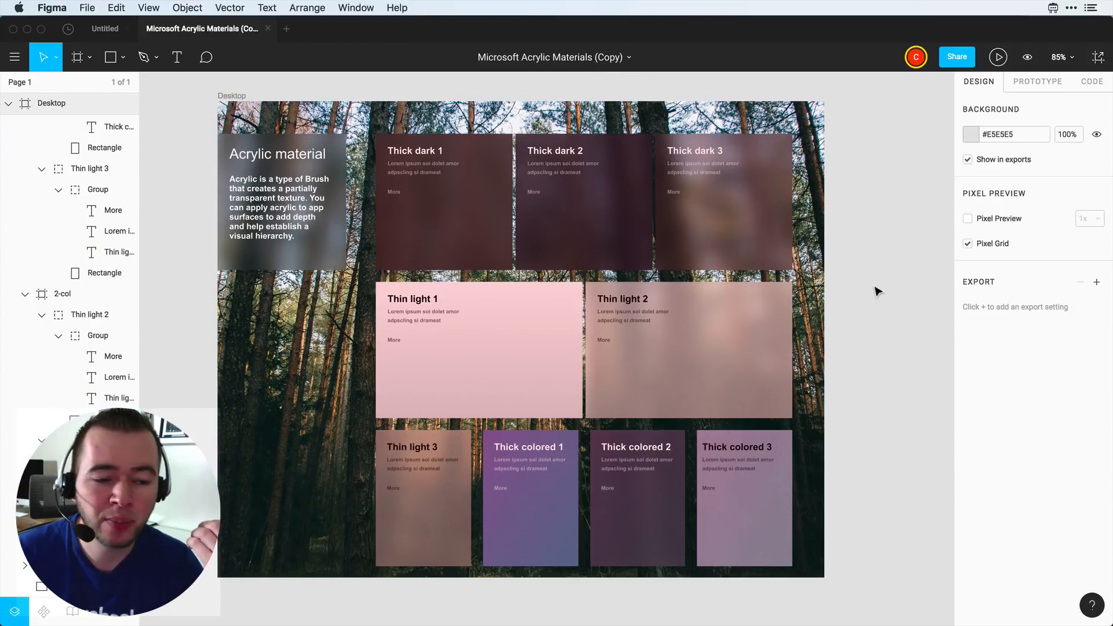
click(256, 195)
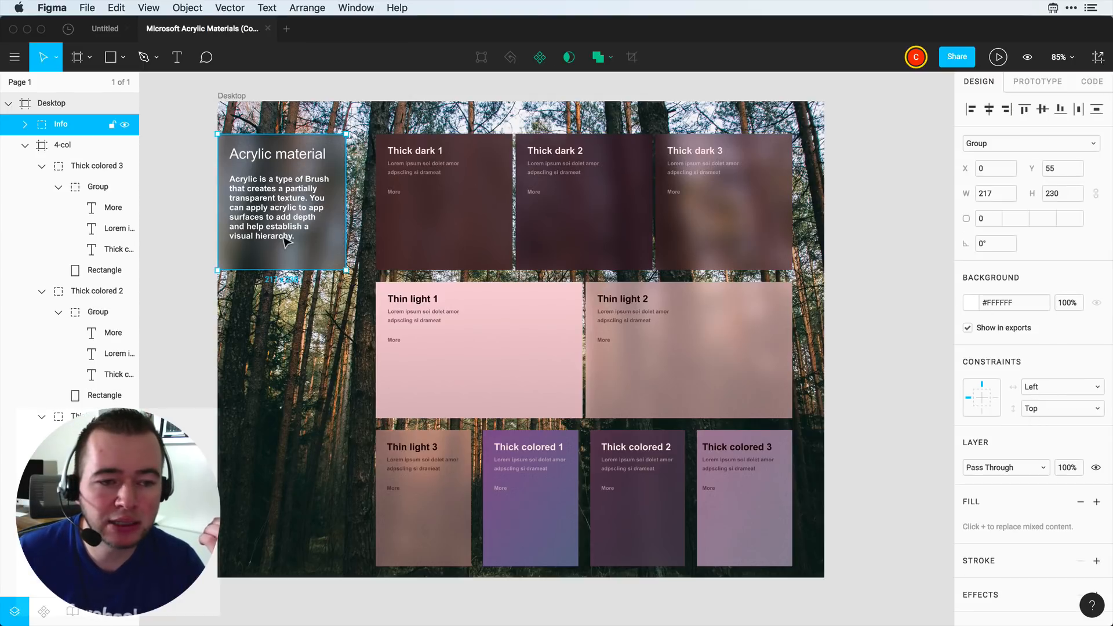
click(211, 236)
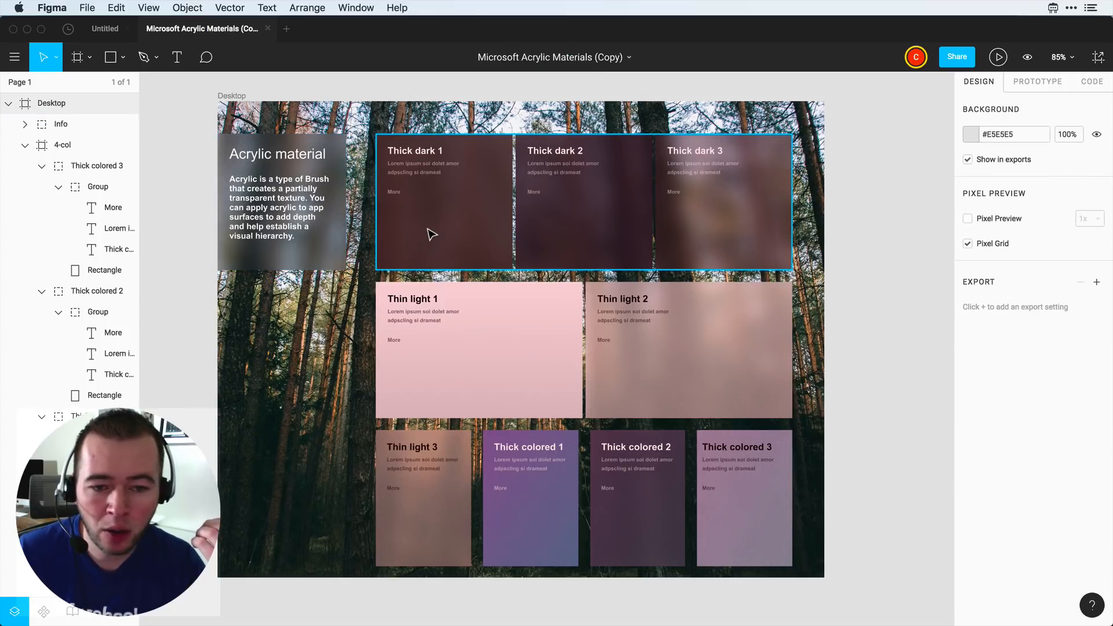
Step: Toggle the visibility of the 3-column layout grid on the Thick dark cards' frame and examine the grid's settings
click(432, 248)
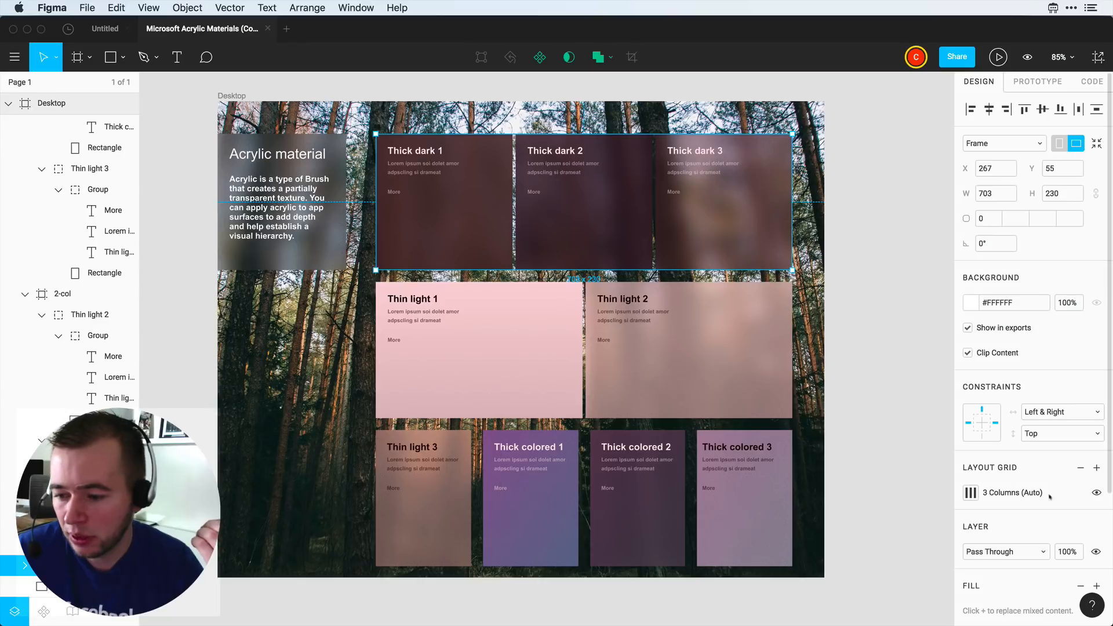
click(1096, 493)
click(1096, 493)
click(1096, 493)
click(1096, 493)
click(1096, 494)
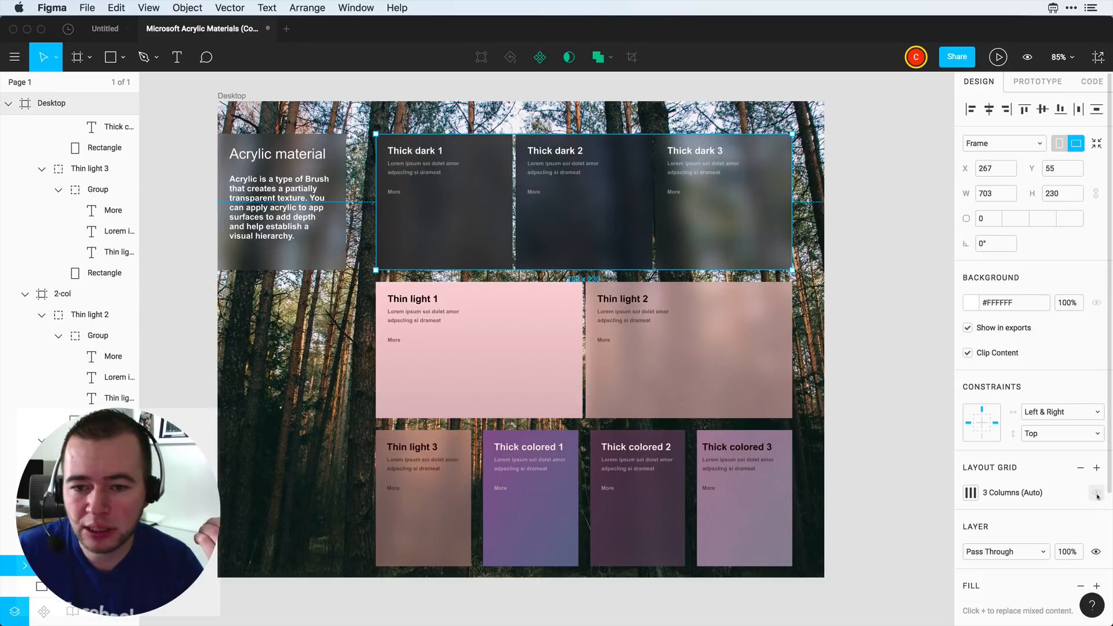
click(1096, 493)
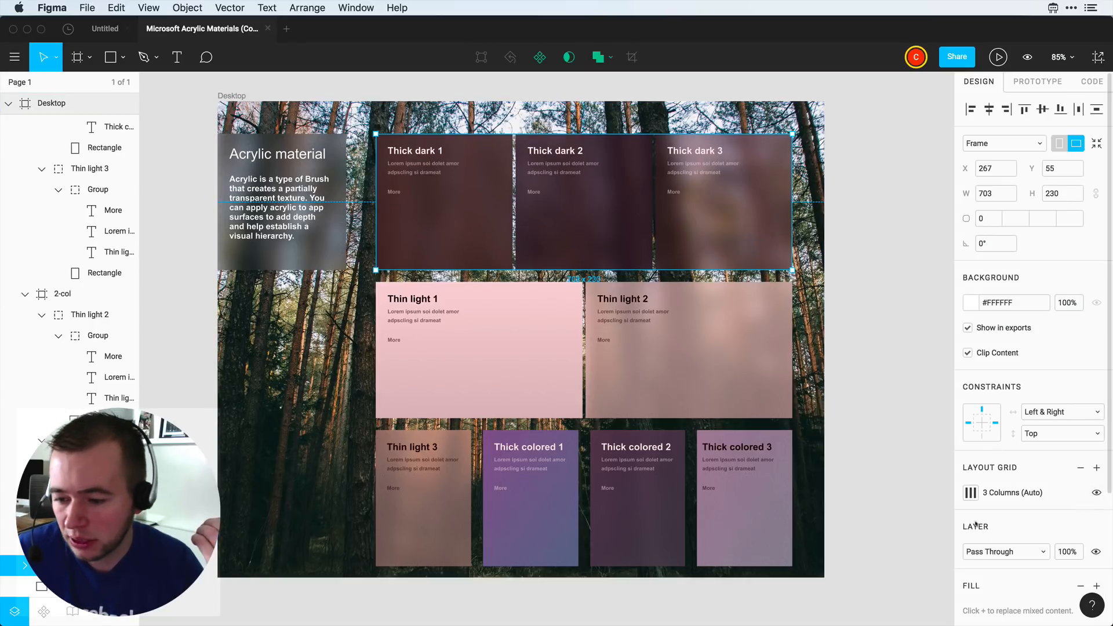
click(971, 493)
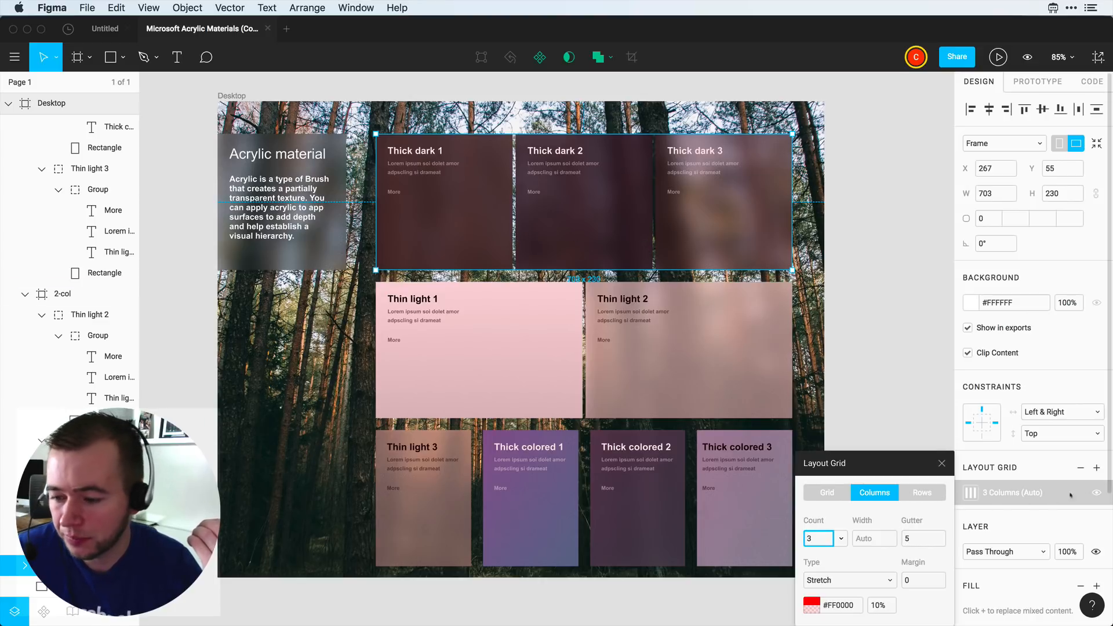
Step: Hide the 2-column layout grid on the Thin light cards' frame and open the 4-column grid settings of the row beneath it
click(689, 339)
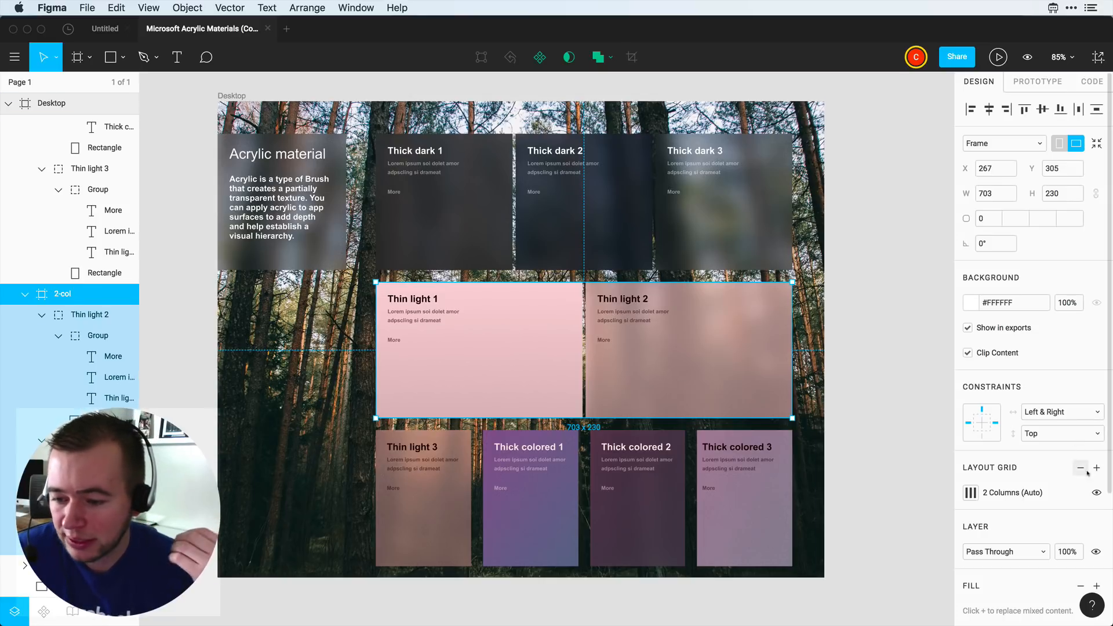
click(1096, 494)
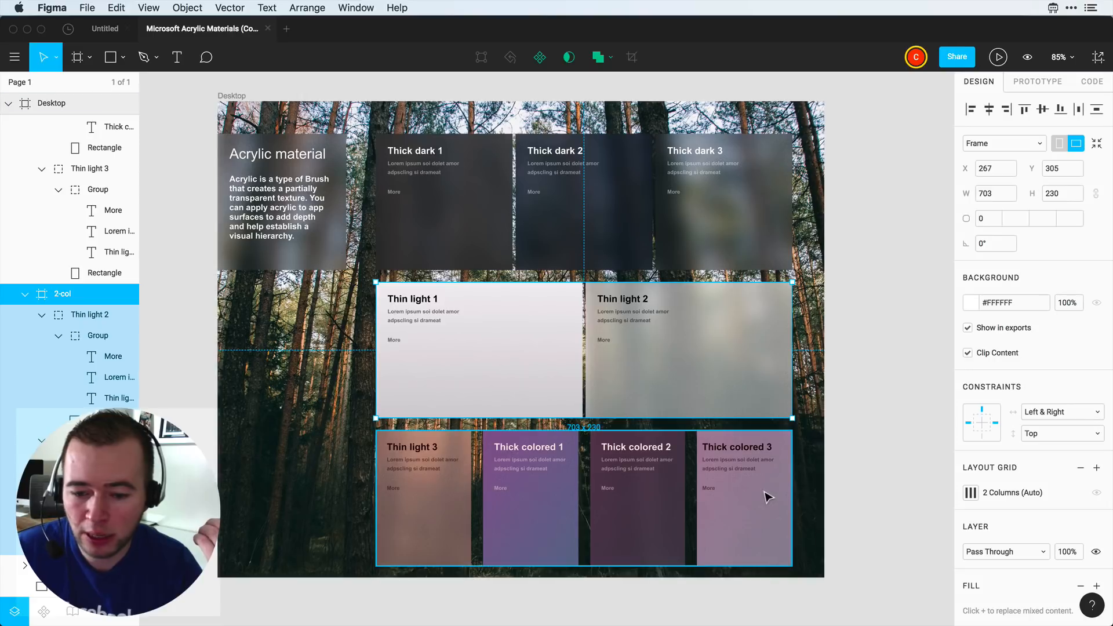
click(628, 507)
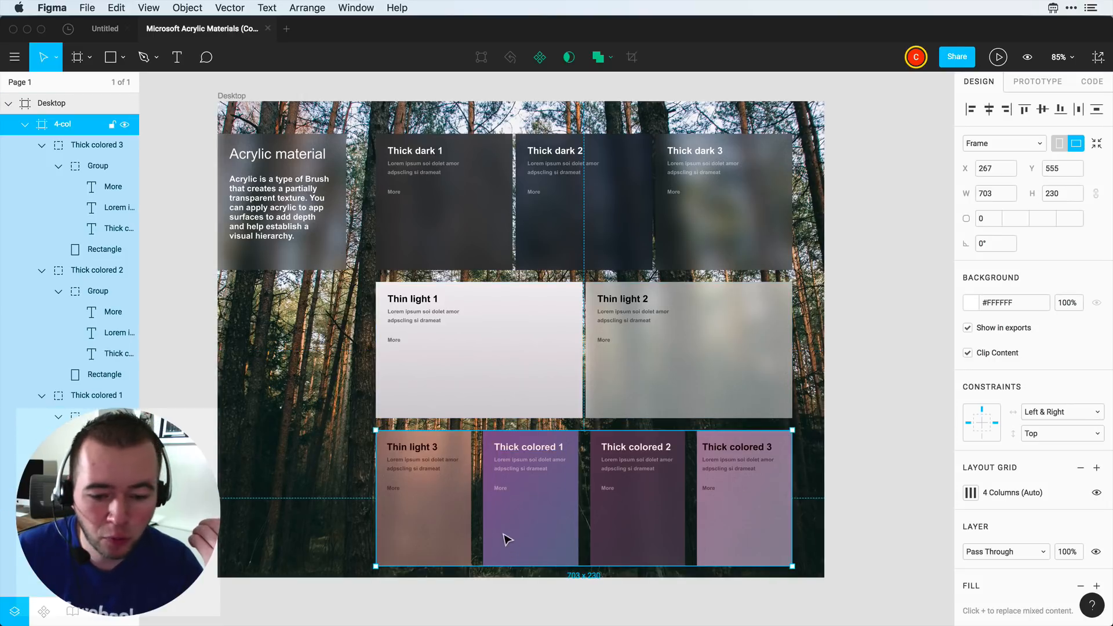
click(971, 492)
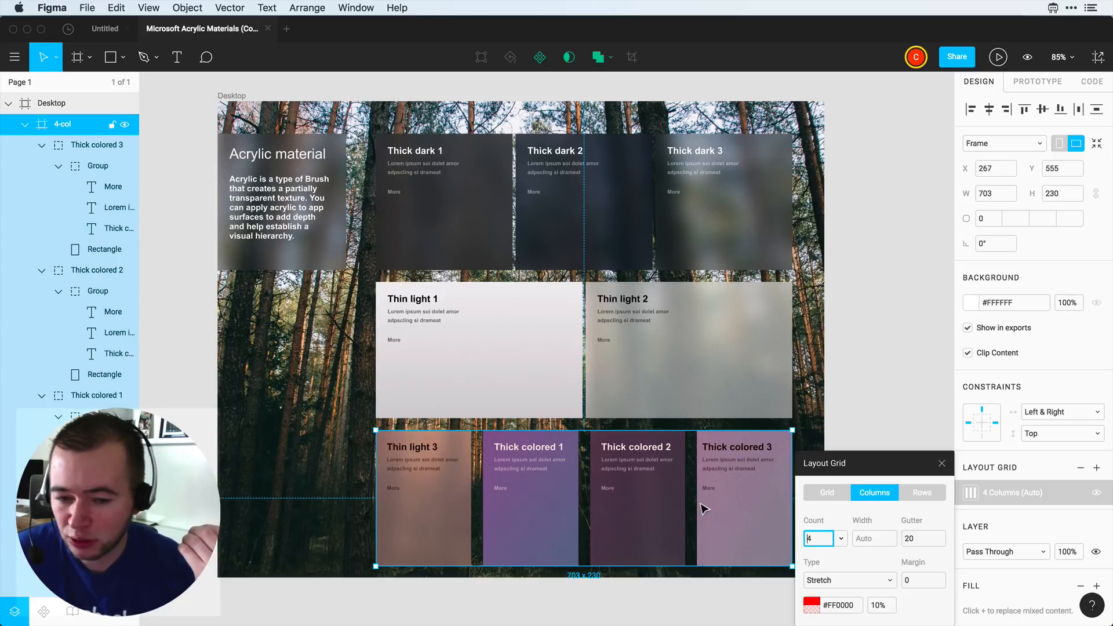
Step: Hide the 4-column layout grid on the bottom row's frame, close its settings and clear the selection
click(1097, 493)
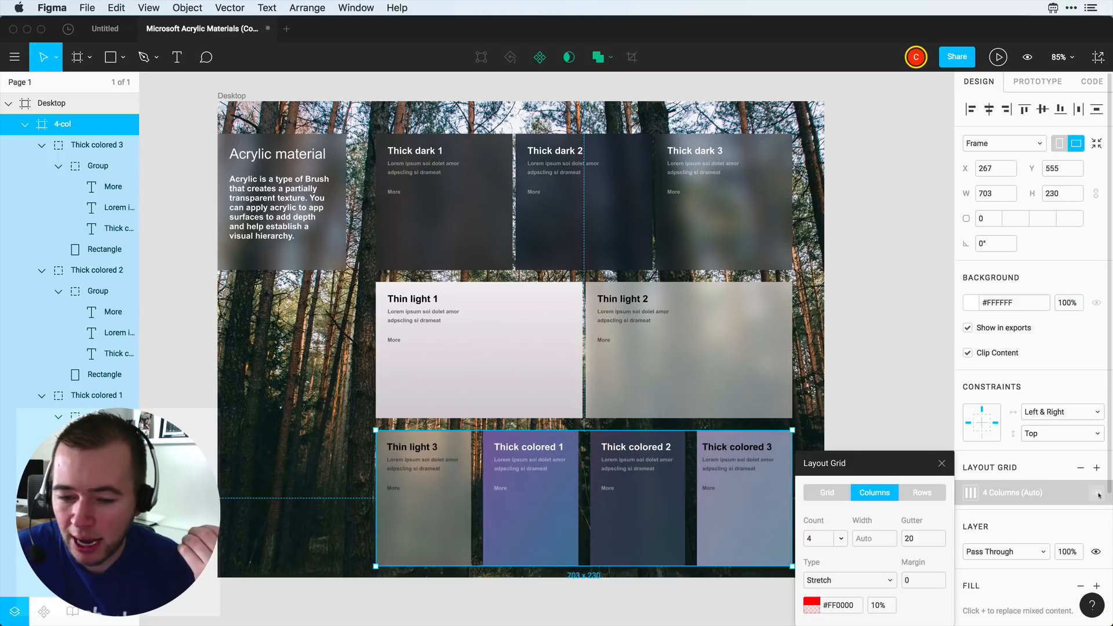
click(942, 464)
click(738, 363)
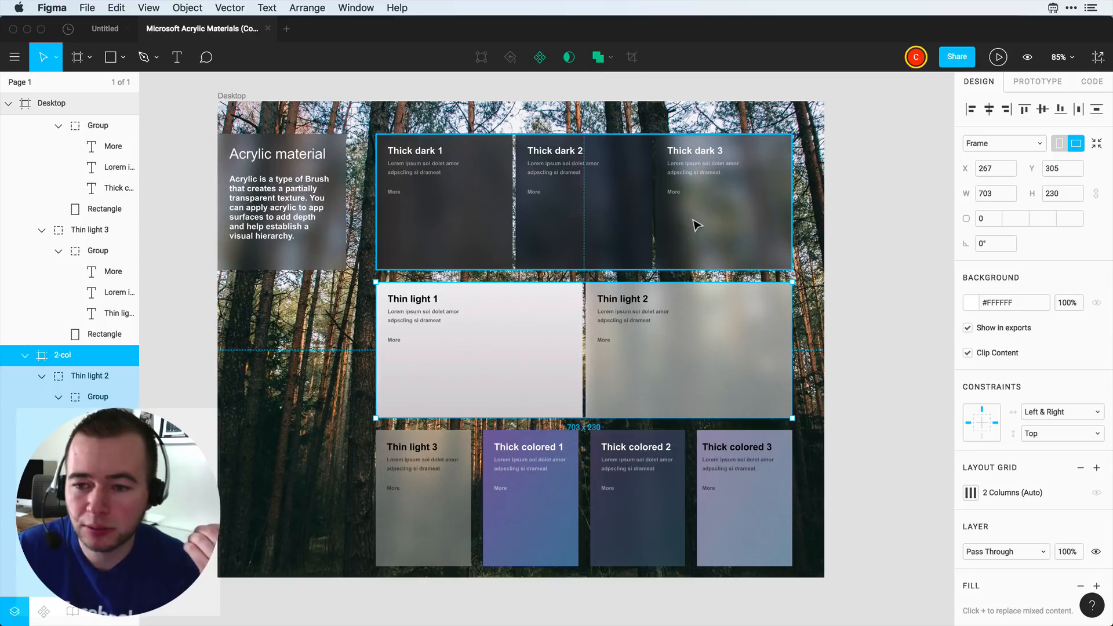
click(855, 258)
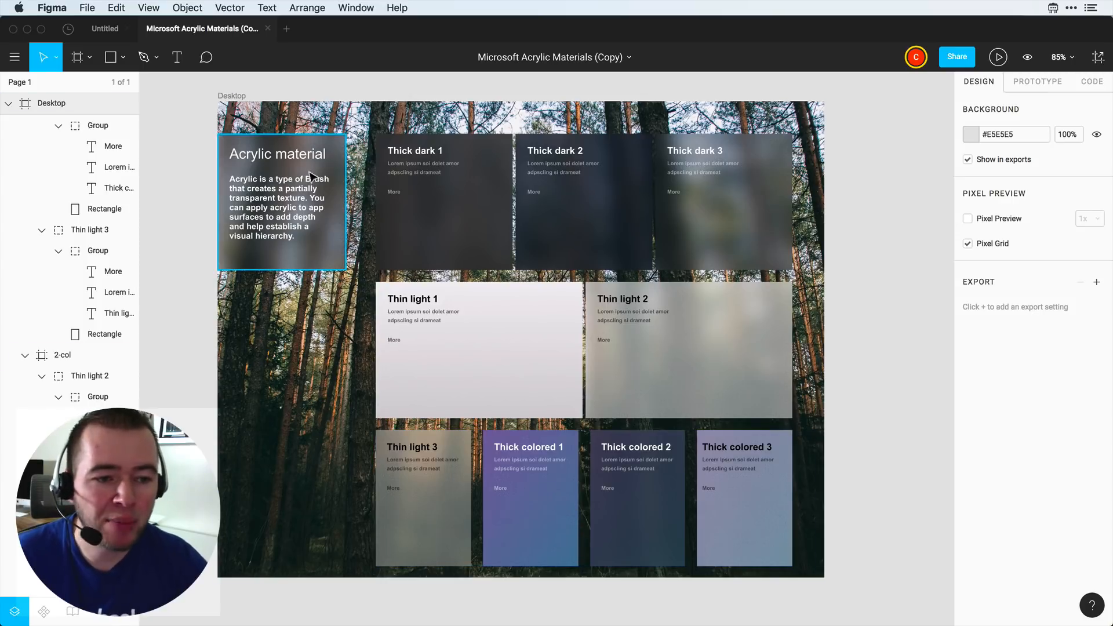
Step: Widen the Desktop frame to about 1739 px, keeping its height at 804 px
click(235, 99)
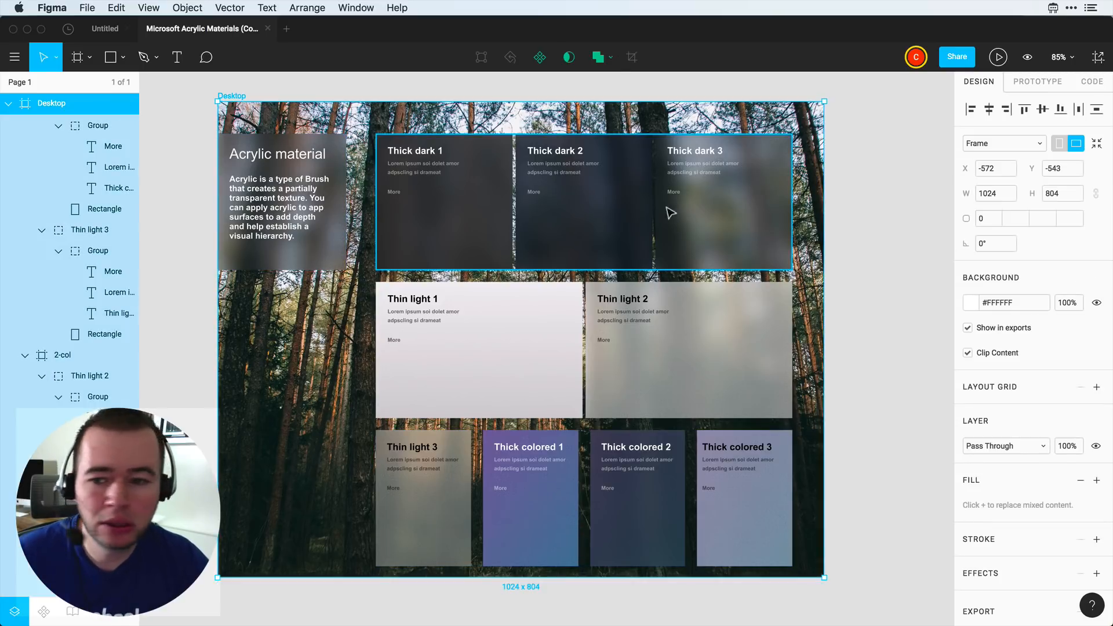
drag(830, 260, 866, 304)
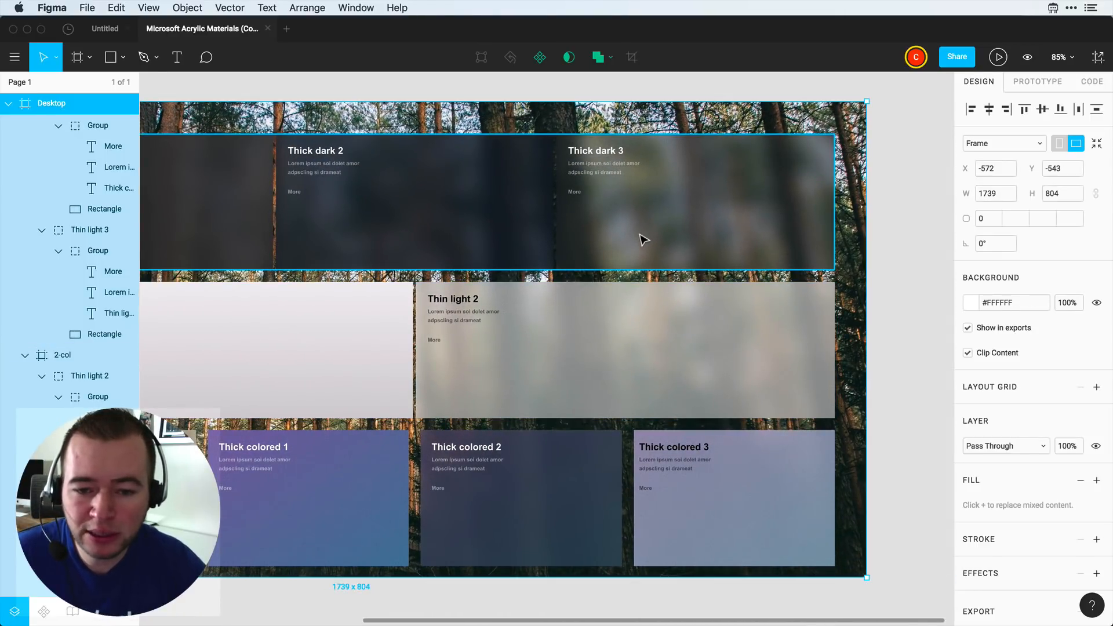
Step: Measure the gaps between neighbouring cards in the Thick dark, Thin light and Thick colored rows
click(642, 240)
key(alt)
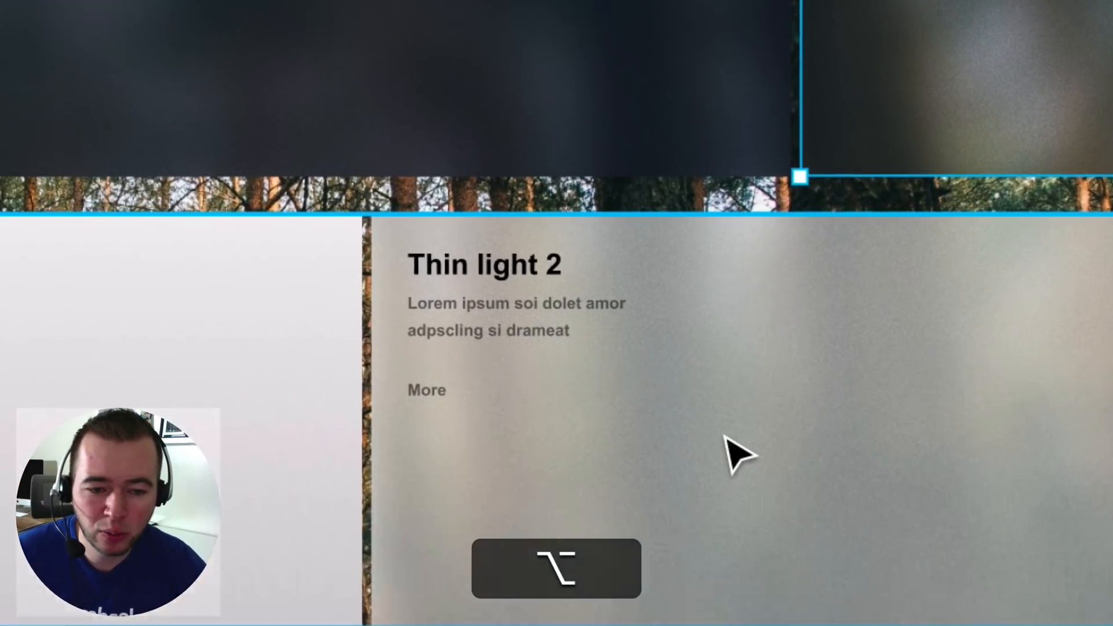
click(810, 335)
key(alt)
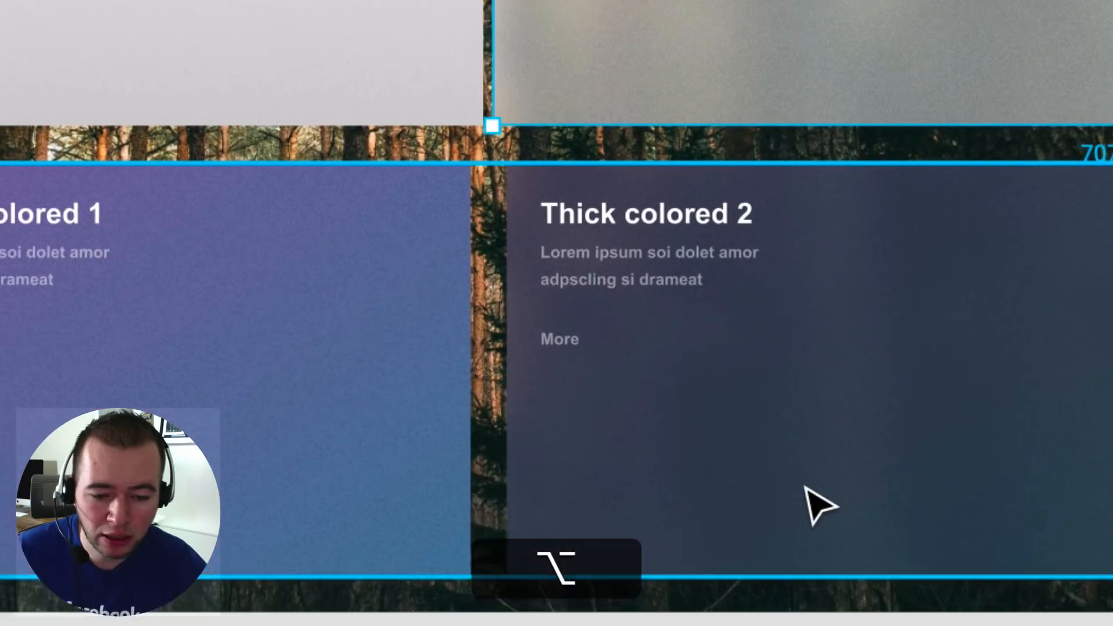
click(825, 443)
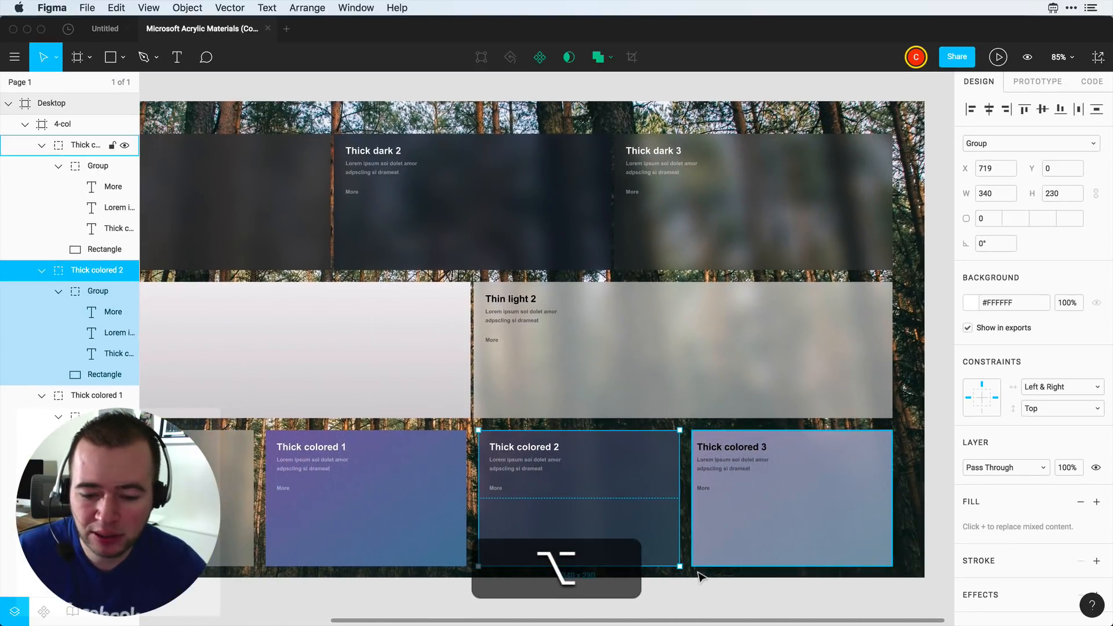
Step: Examine the whole widened Desktop frame with its three card rows, leaving nothing selected
click(700, 590)
scroll(724, 459, down, 3)
click(215, 227)
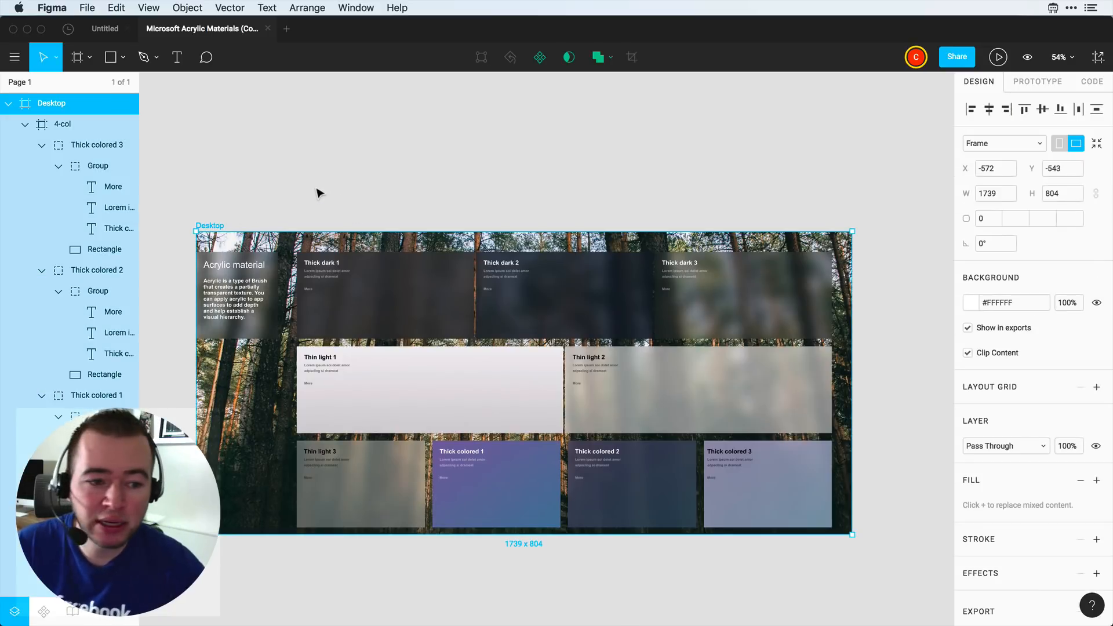
click(507, 193)
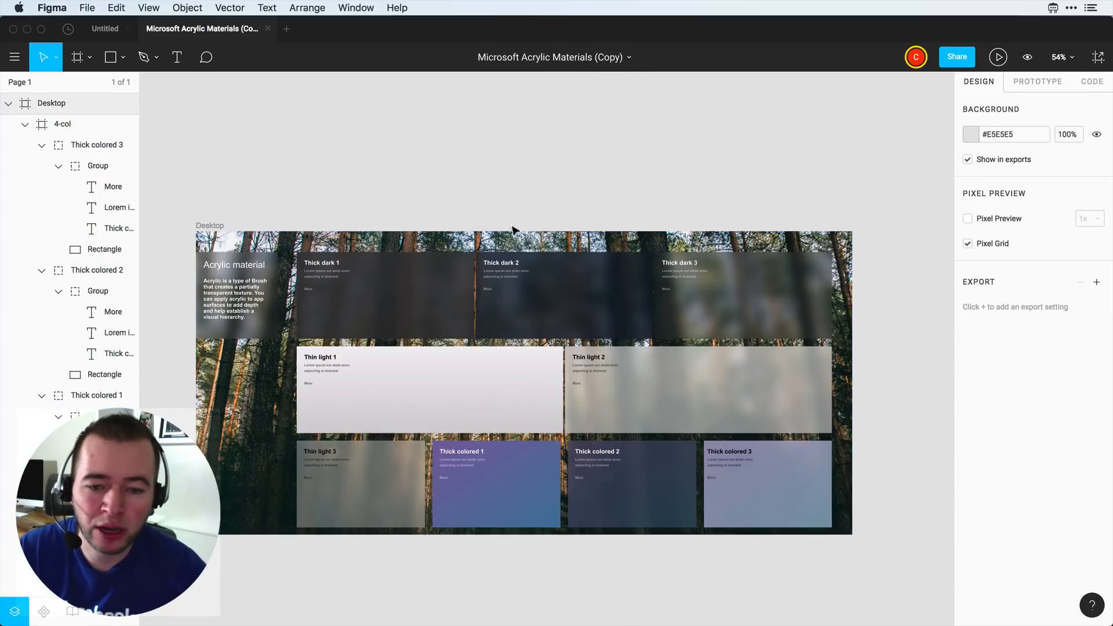